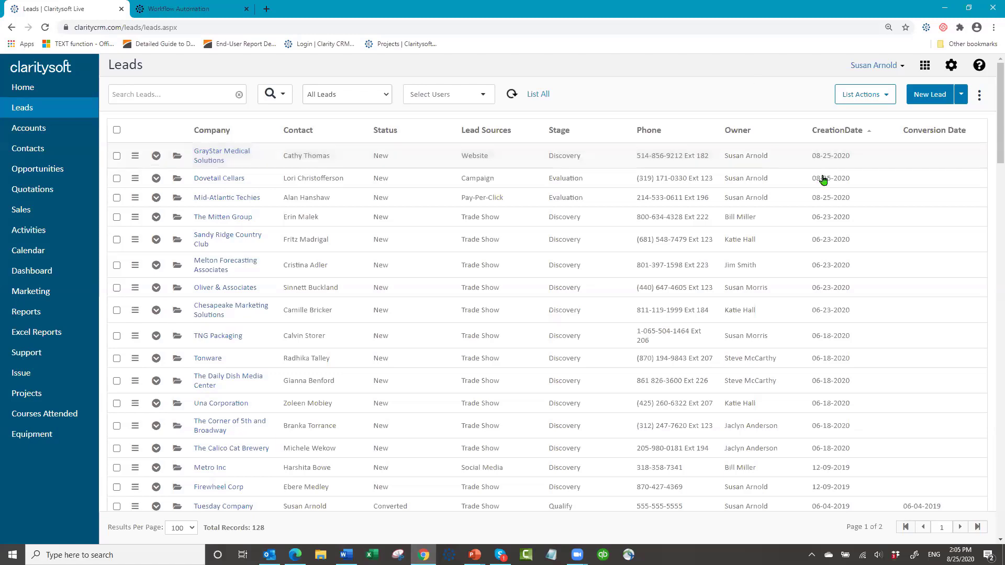
- Filter the leads list to 'Leads created today' and go to the Settings page
{"action": "left_click", "coordinate": [380, 97]}
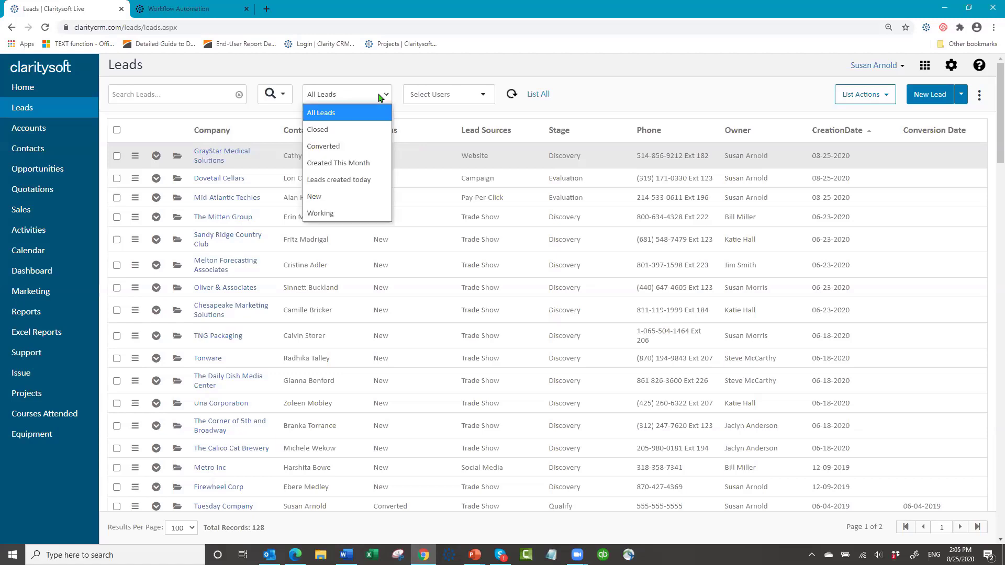
{"action": "left_click", "coordinate": [360, 181]}
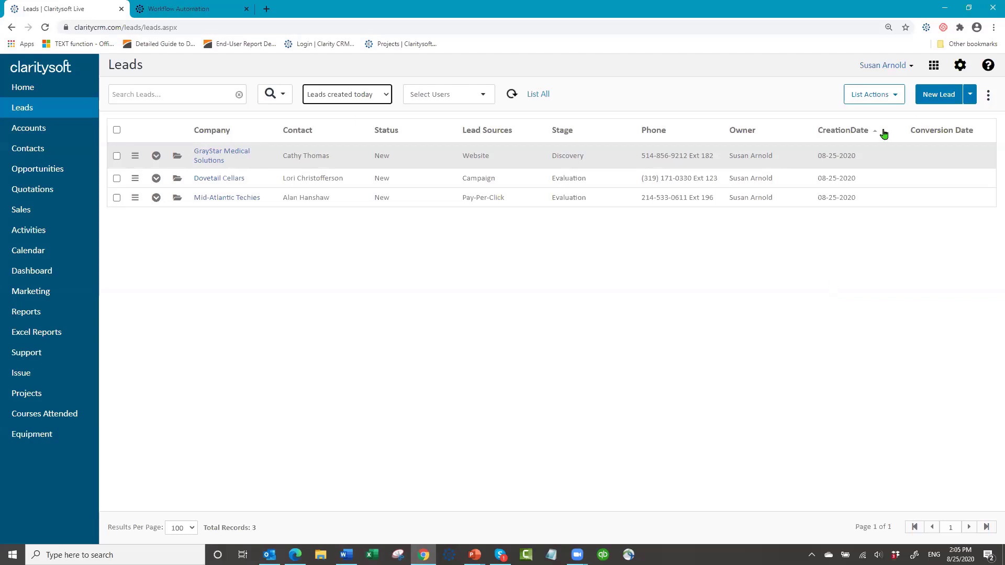
{"action": "left_click", "coordinate": [961, 66]}
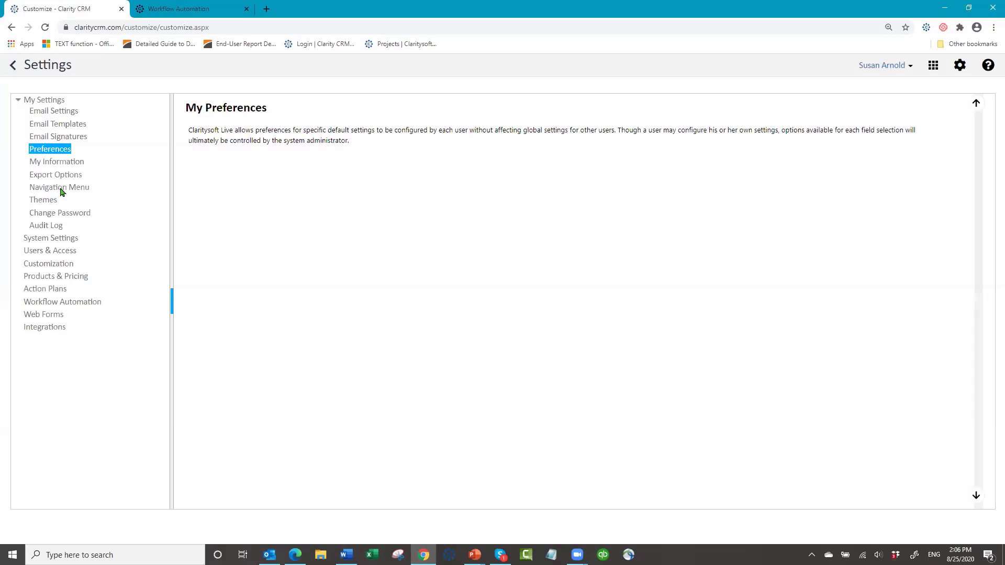
- Open the Action Plans settings page listing the five existing plans
{"action": "left_click", "coordinate": [52, 293]}
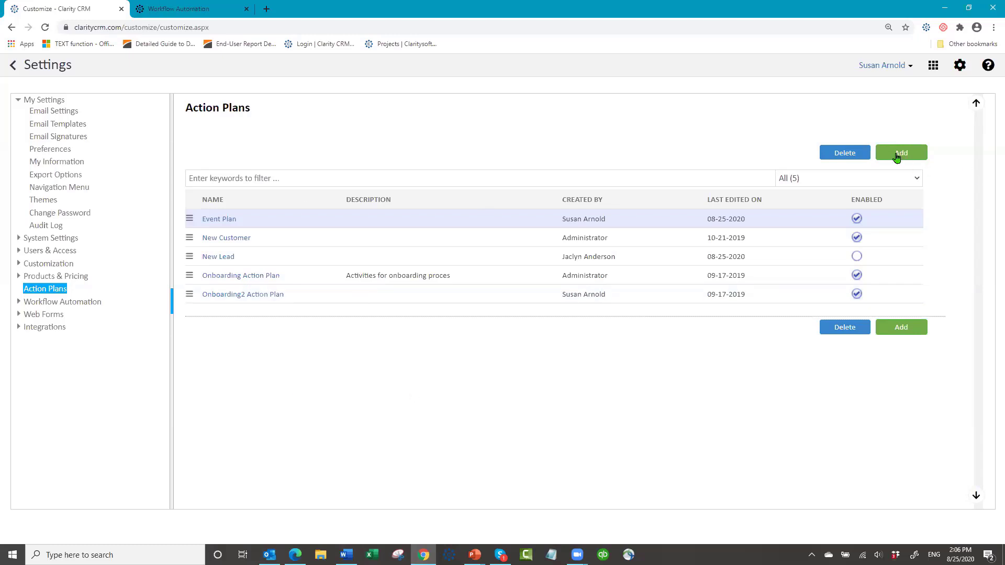
- Add a new action plan named 'New Lead Followup', enabled, with weekends excluded
{"action": "left_click", "coordinate": [898, 153]}
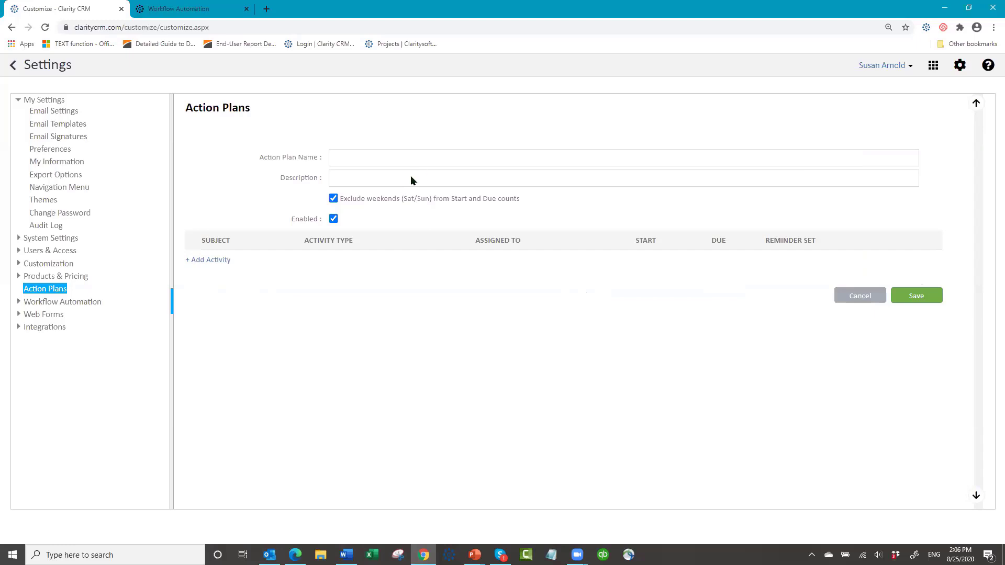
{"action": "left_click", "coordinate": [356, 159]}
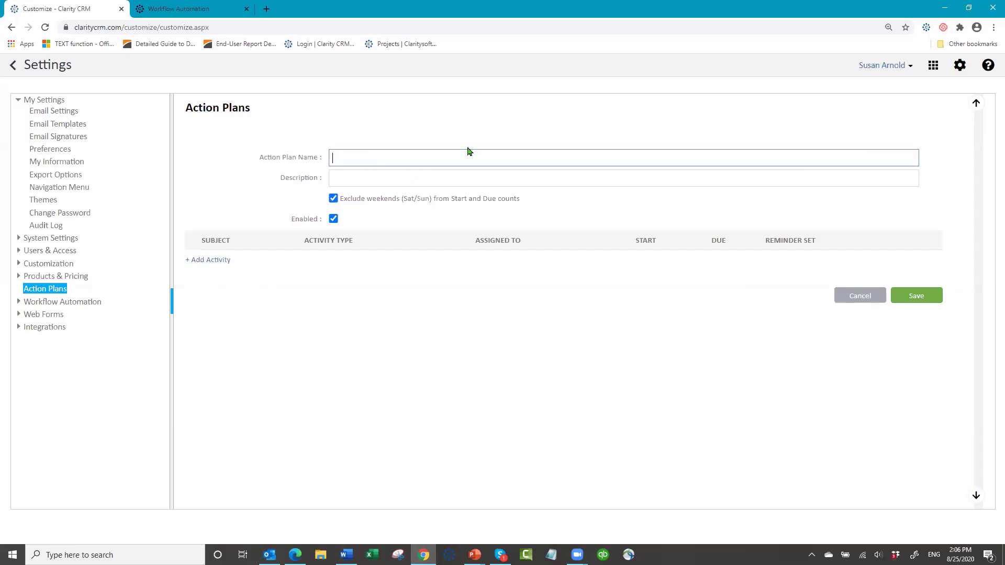
{"action": "type", "text": "New Lead Followup"}
{"action": "left_click", "coordinate": [413, 179]}
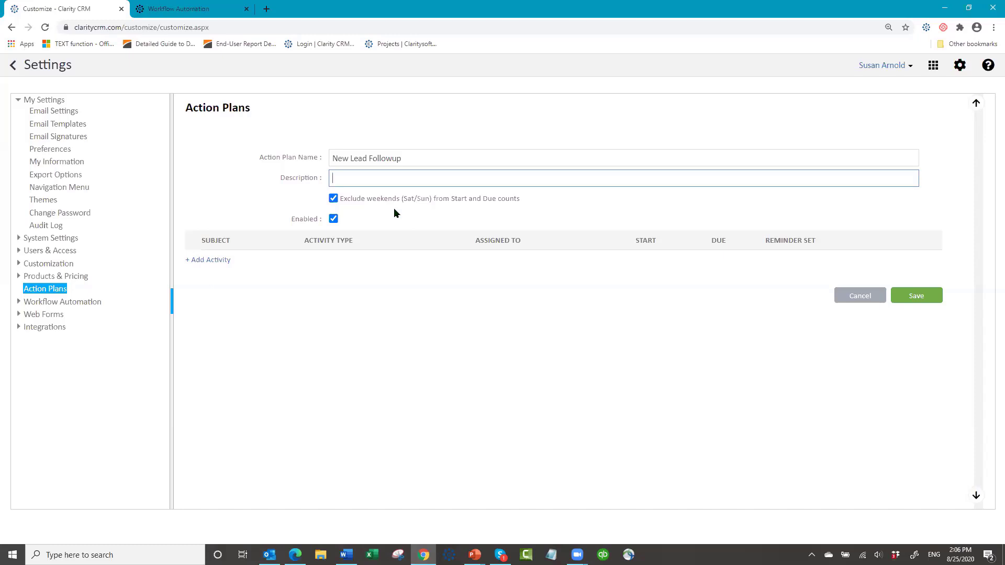
{"action": "left_click", "coordinate": [333, 200]}
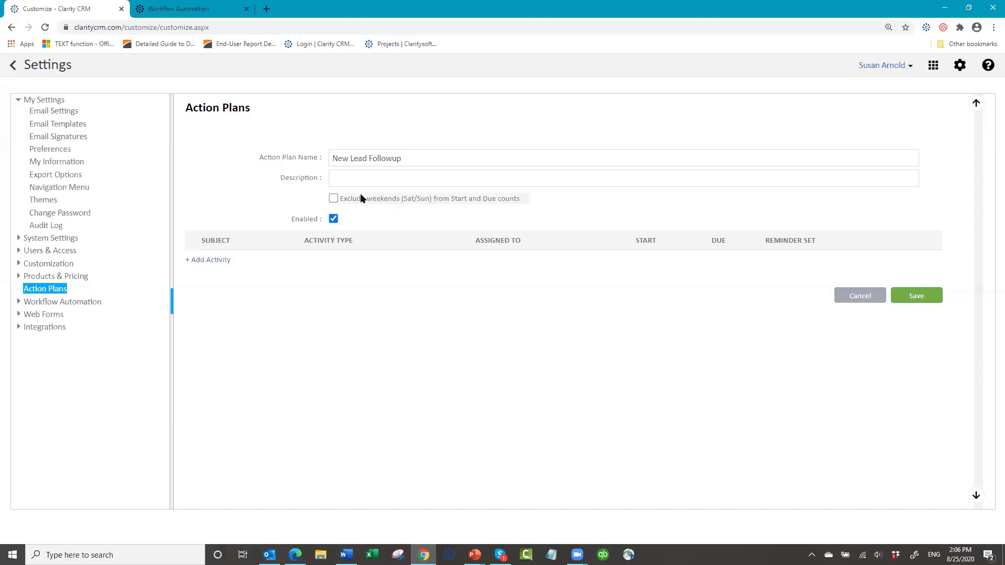
{"action": "left_click", "coordinate": [333, 199]}
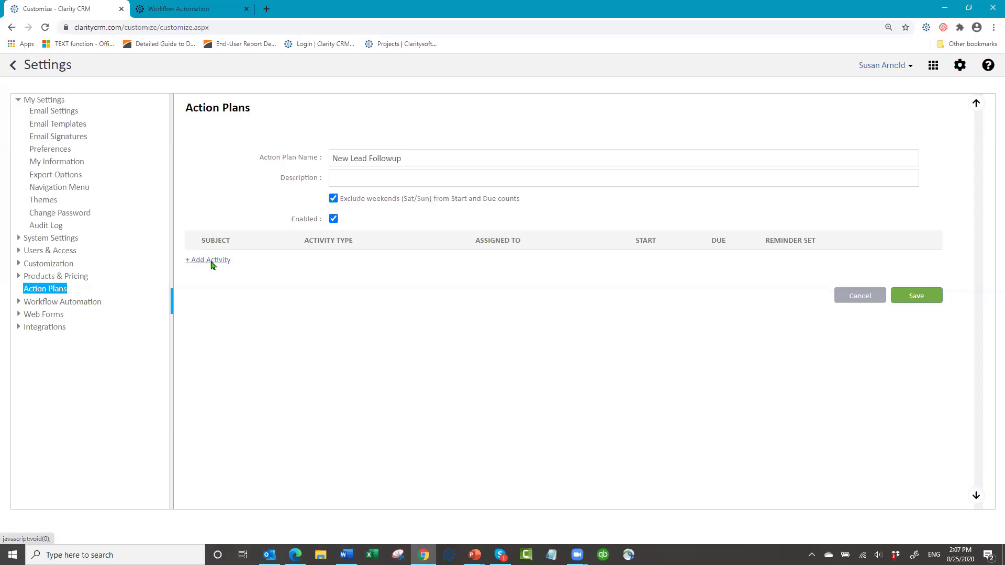
- Create activity 'Initial Lead Email' as an Email, Medium priority, assigned to (Record Owner)
{"action": "left_click", "coordinate": [210, 261]}
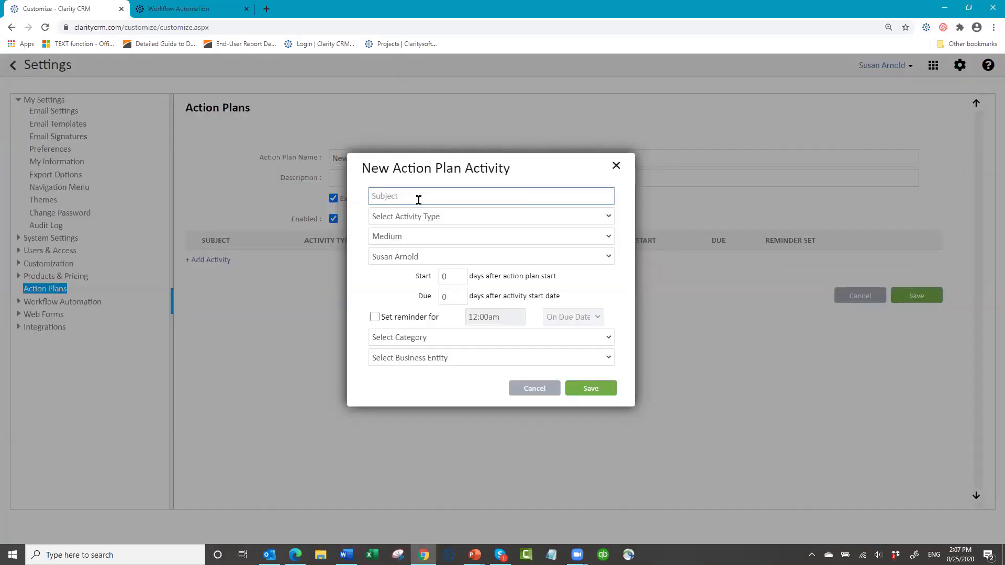
{"action": "type", "text": "Initial Lead Email"}
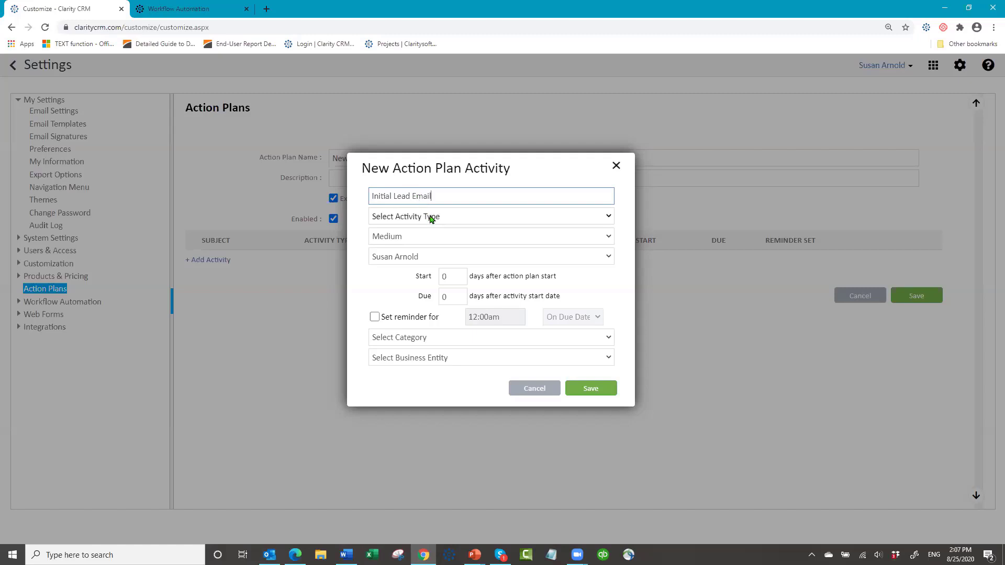
{"action": "left_click", "coordinate": [433, 216]}
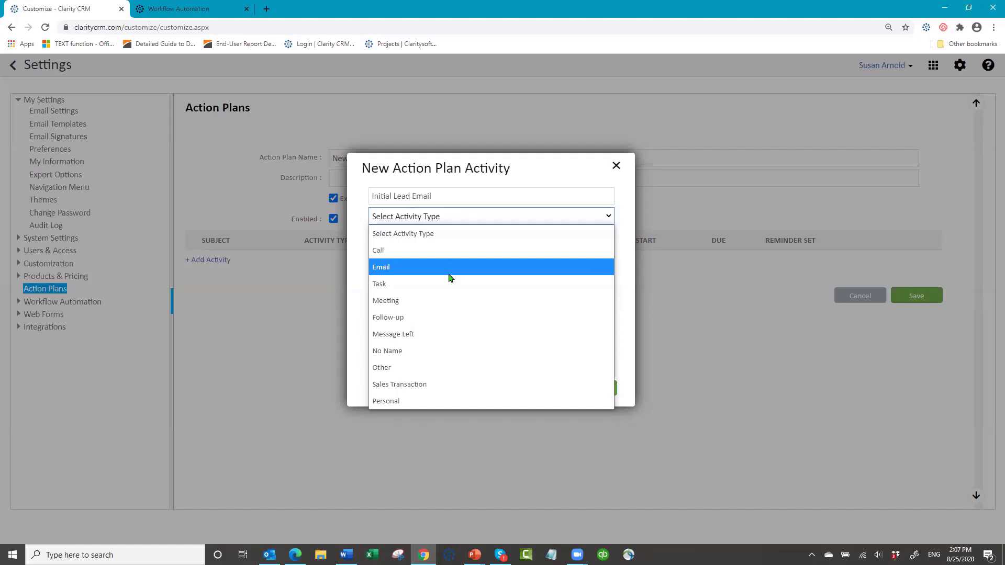
{"action": "left_click", "coordinate": [451, 268]}
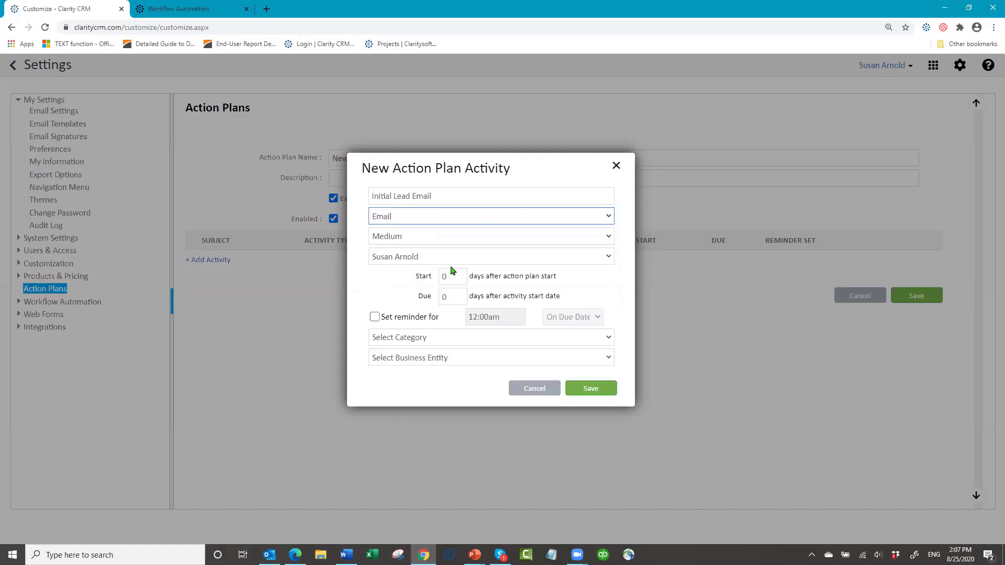
{"action": "left_click", "coordinate": [435, 242]}
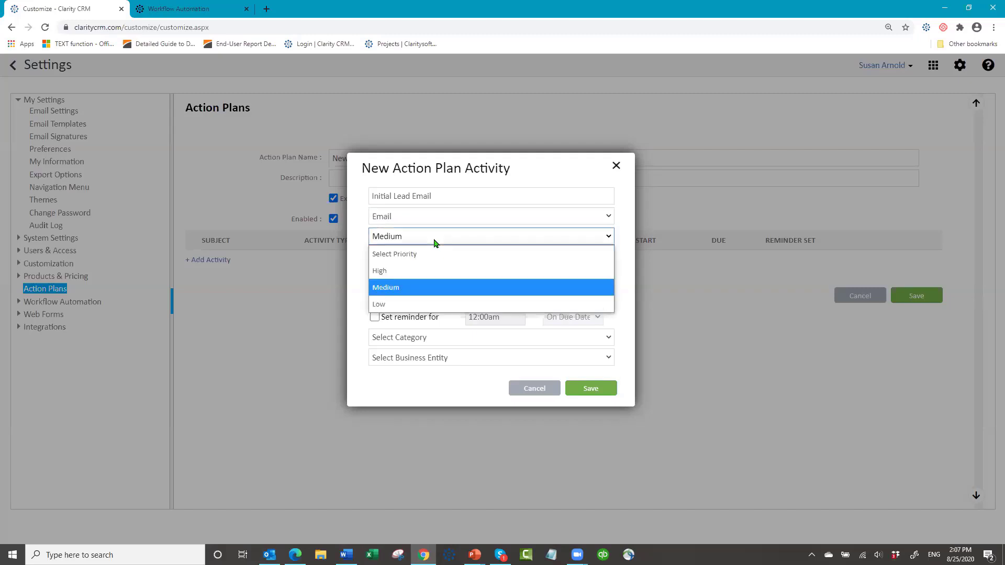
{"action": "left_click", "coordinate": [434, 241]}
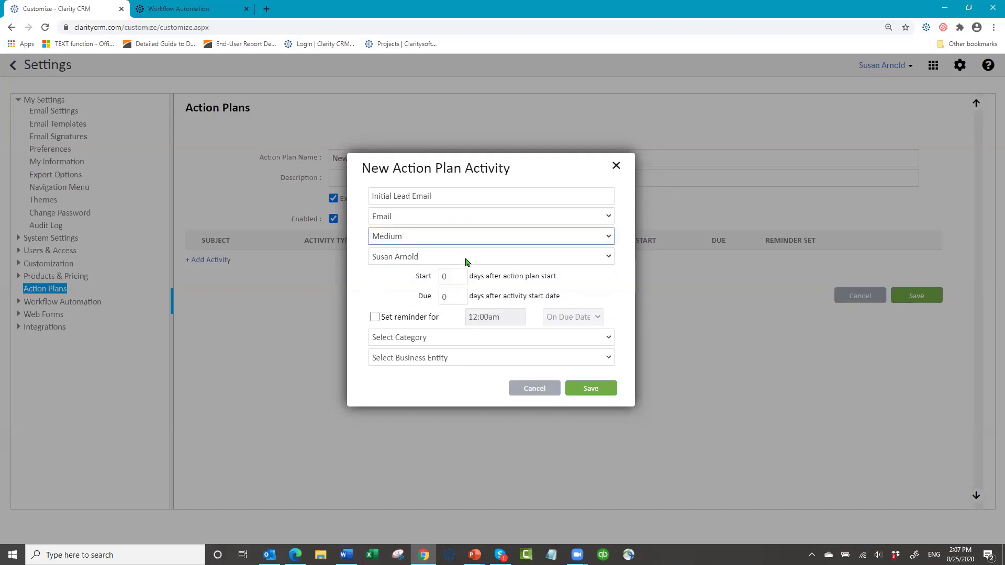
{"action": "left_click", "coordinate": [608, 258]}
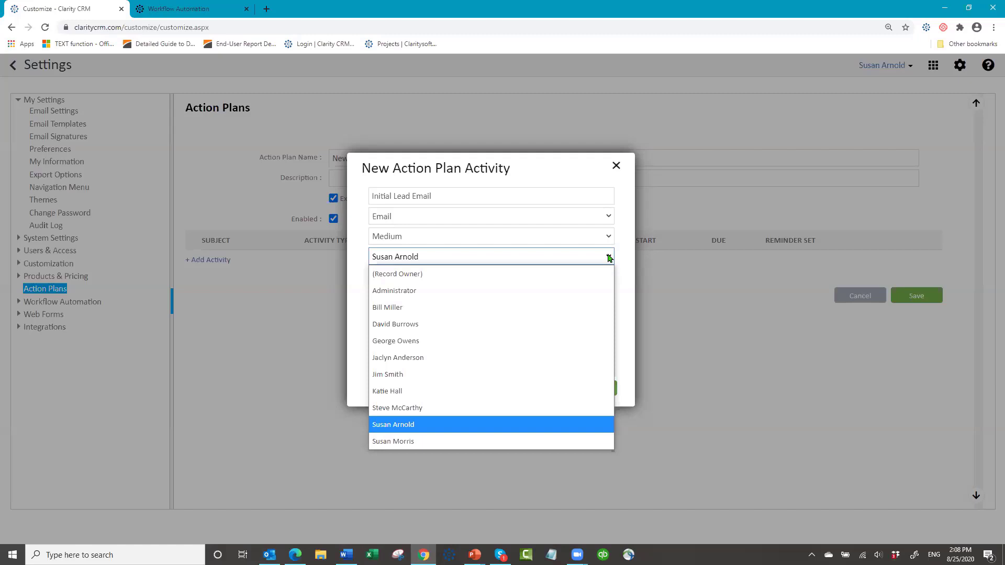
{"action": "left_click", "coordinate": [427, 272]}
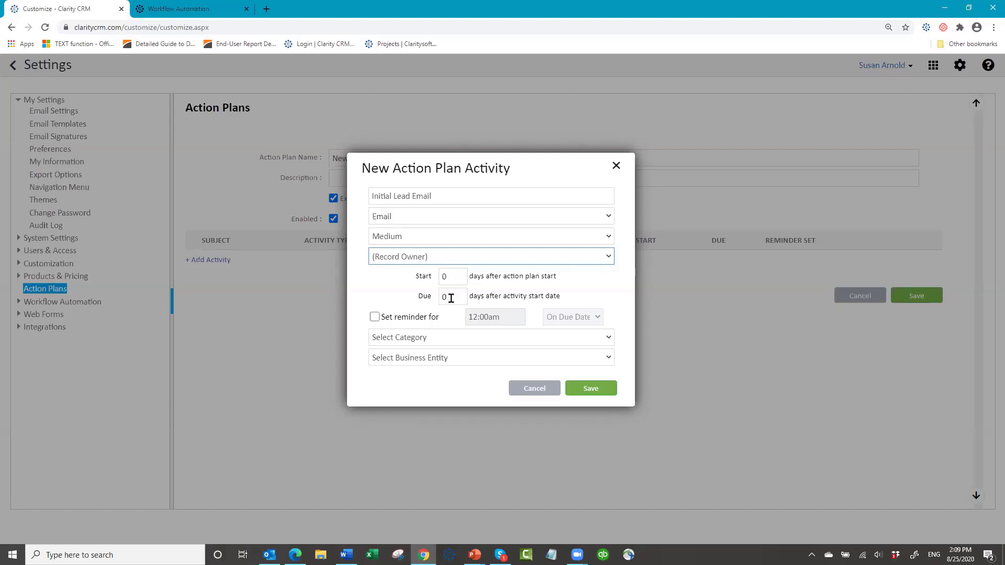
- Make Initial Lead Email due on day 2, category Customer Related, and save it
{"action": "left_click", "coordinate": [451, 297]}
{"action": "key", "text": "BackSpace"}
{"action": "type", "text": "2"}
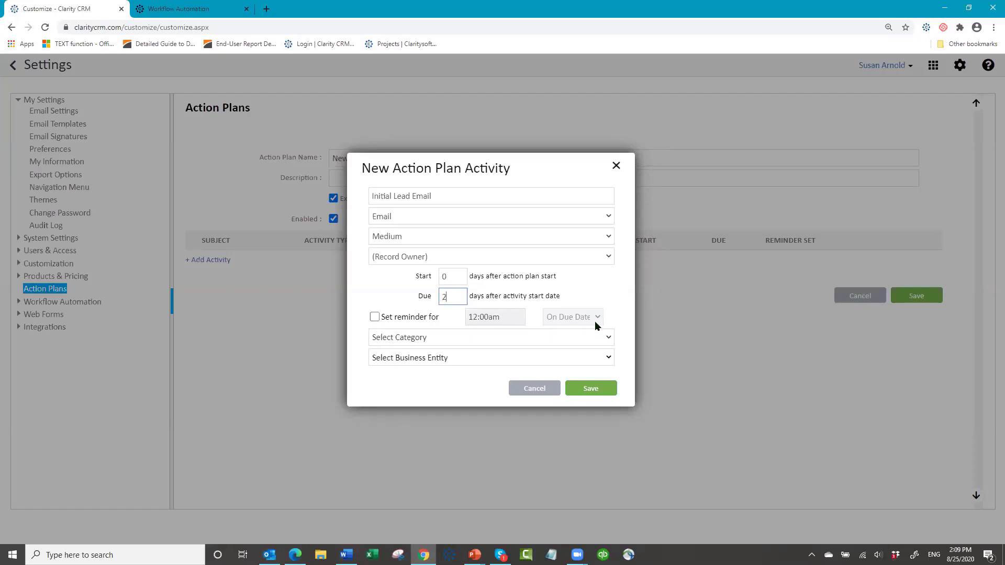
{"action": "left_click", "coordinate": [608, 339]}
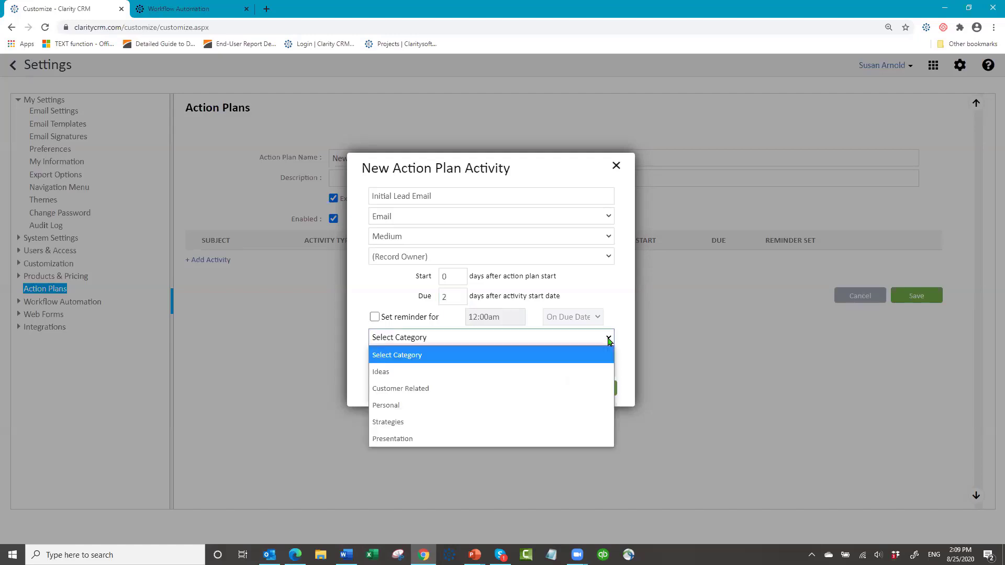
{"action": "left_click", "coordinate": [485, 394]}
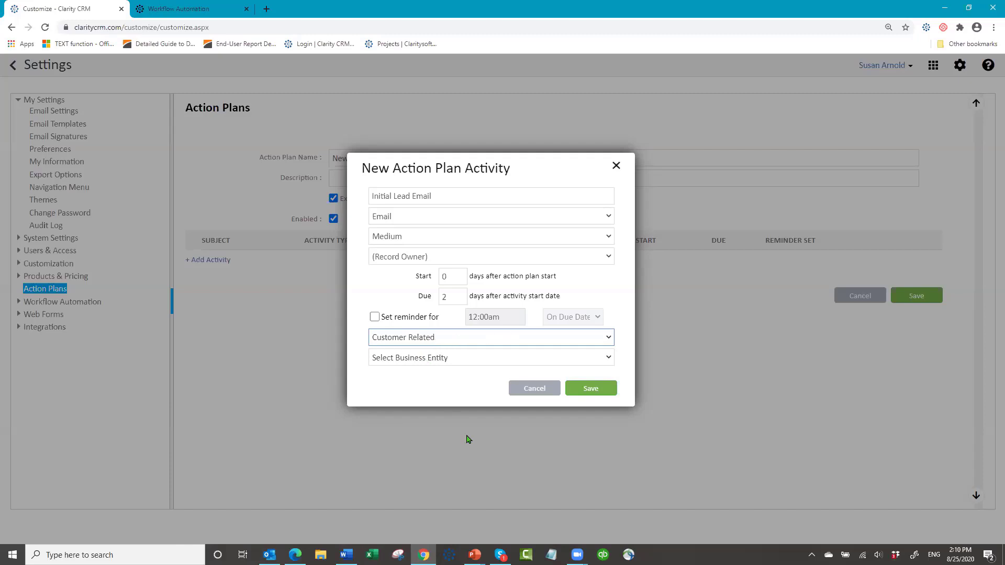
{"action": "left_click", "coordinate": [590, 392]}
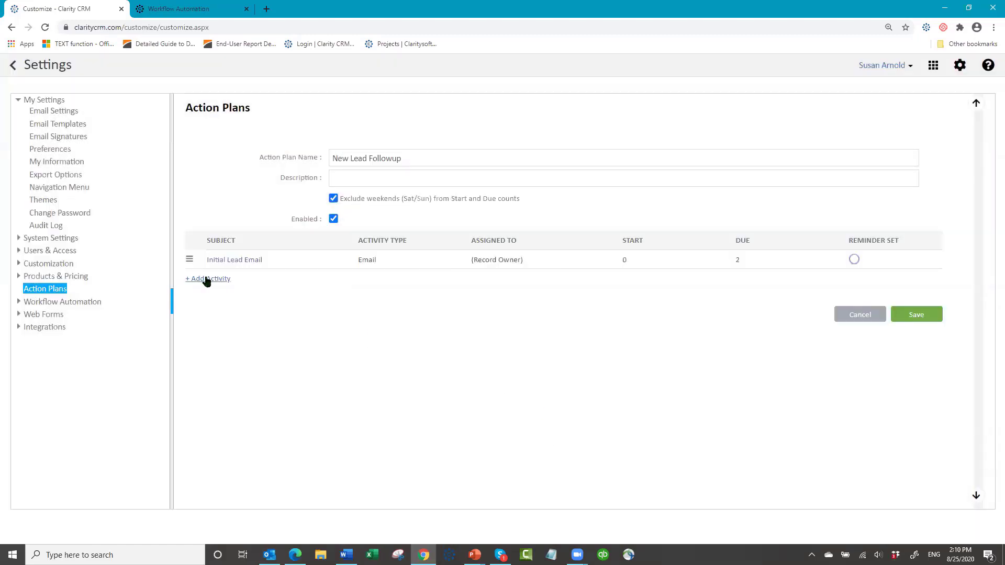
- Add activity 'Phone call after initial email' as a Call assigned to (Record Owner)
{"action": "left_click", "coordinate": [208, 281]}
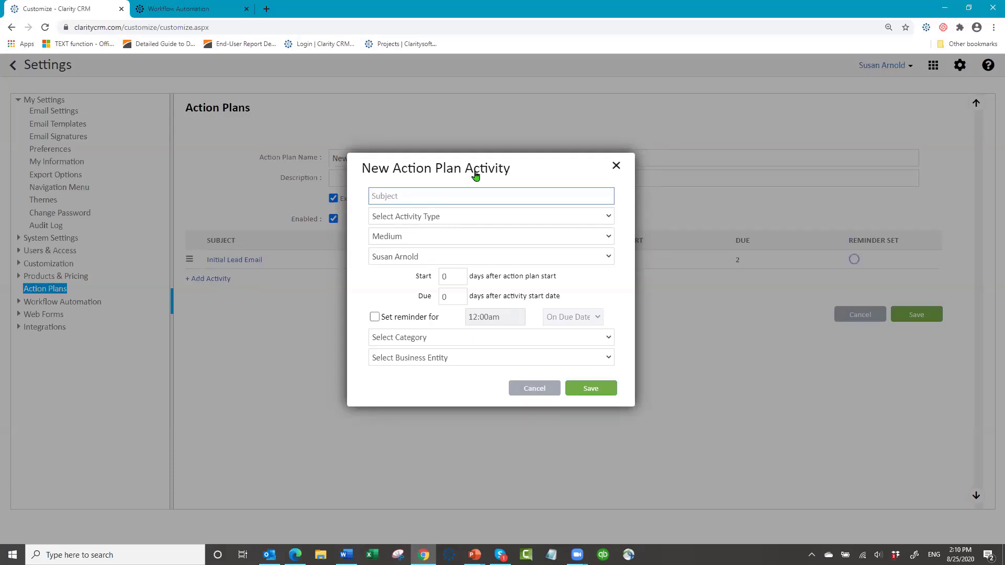
{"action": "type", "text": "Phone call after initial email"}
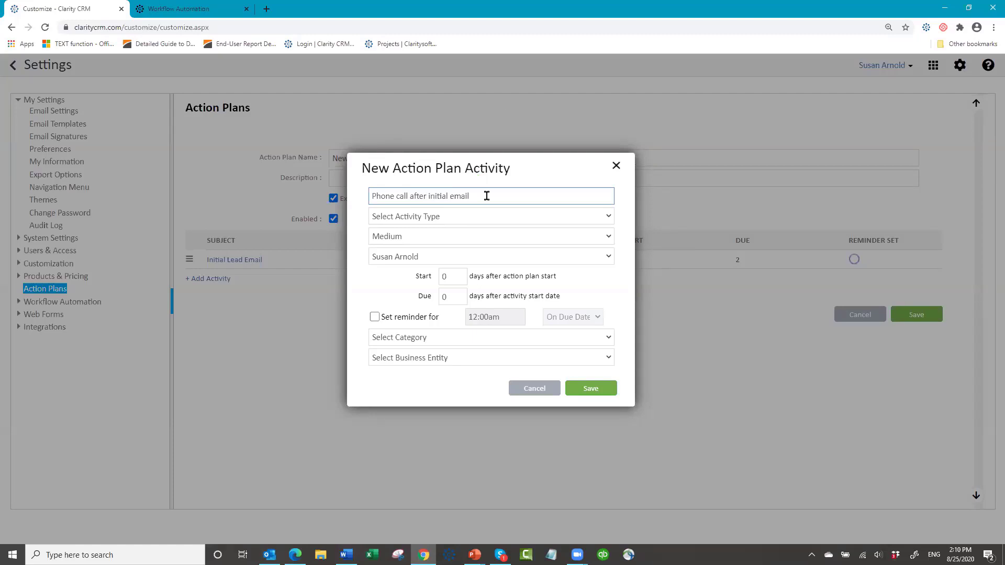
{"action": "left_click", "coordinate": [473, 217]}
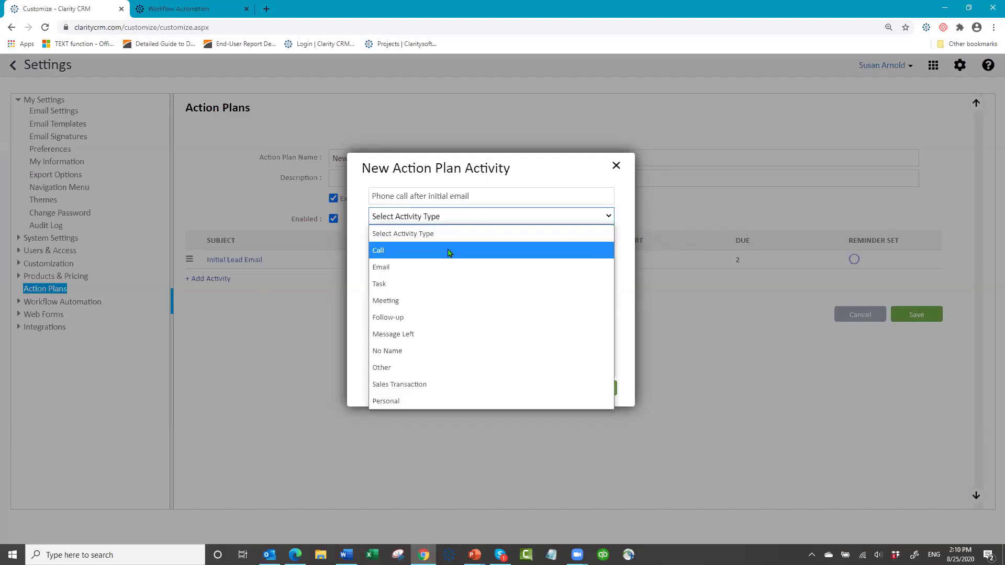
{"action": "left_click", "coordinate": [449, 253]}
{"action": "left_click", "coordinate": [433, 258]}
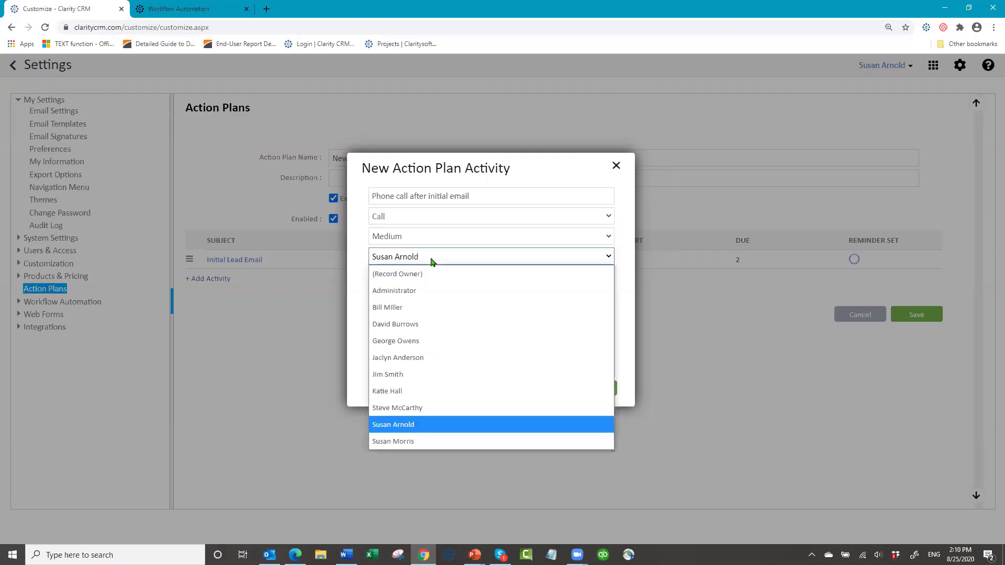
{"action": "left_click", "coordinate": [414, 273]}
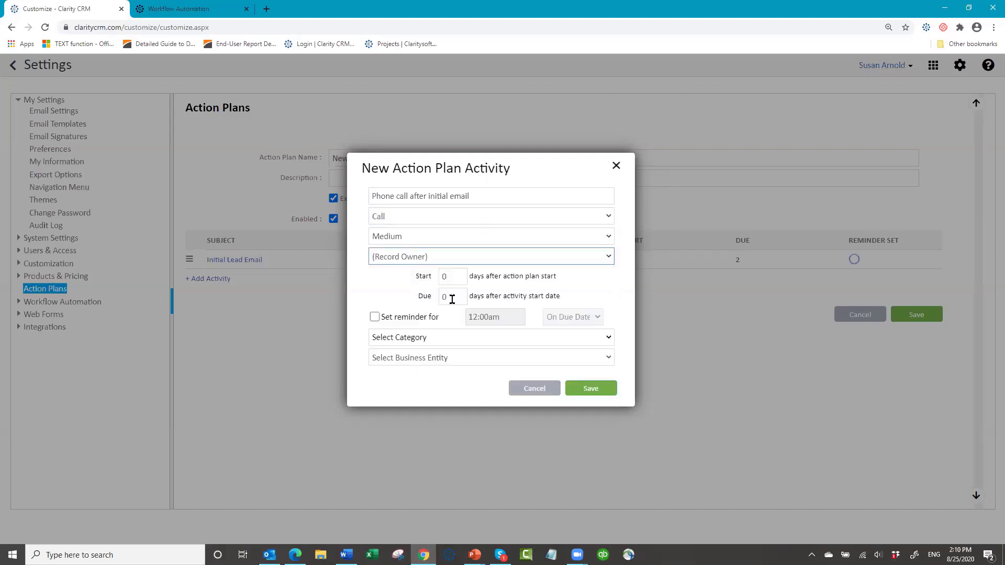
- Set the call to start on day 4 and be due on day 6, then save it
{"action": "left_click", "coordinate": [449, 277]}
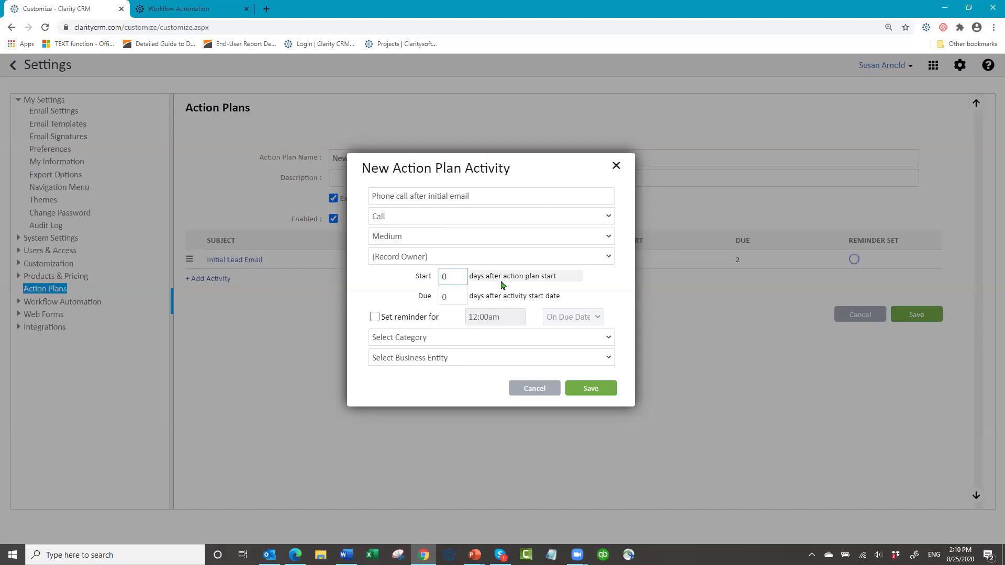
{"action": "key", "text": "BackSpace"}
{"action": "type", "text": "4"}
{"action": "key", "text": "Tab"}
{"action": "type", "text": "5"}
{"action": "type", "text": "6"}
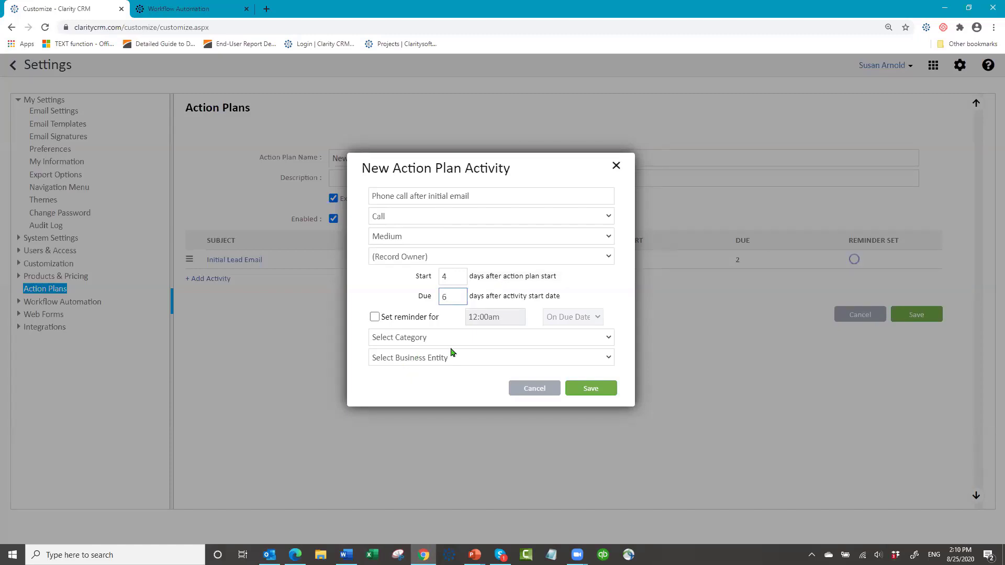
{"action": "left_click", "coordinate": [592, 389]}
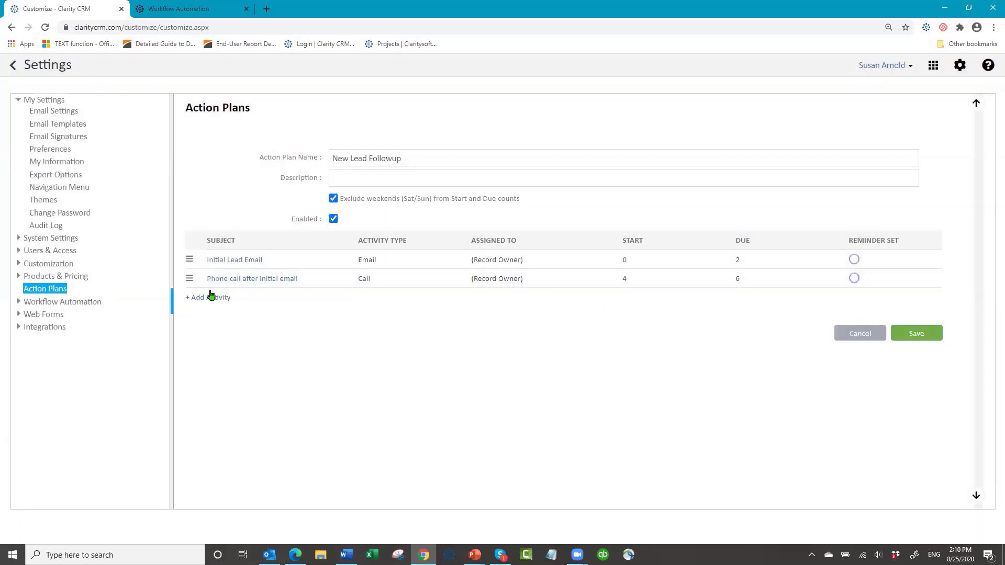
{"action": "left_click", "coordinate": [209, 298]}
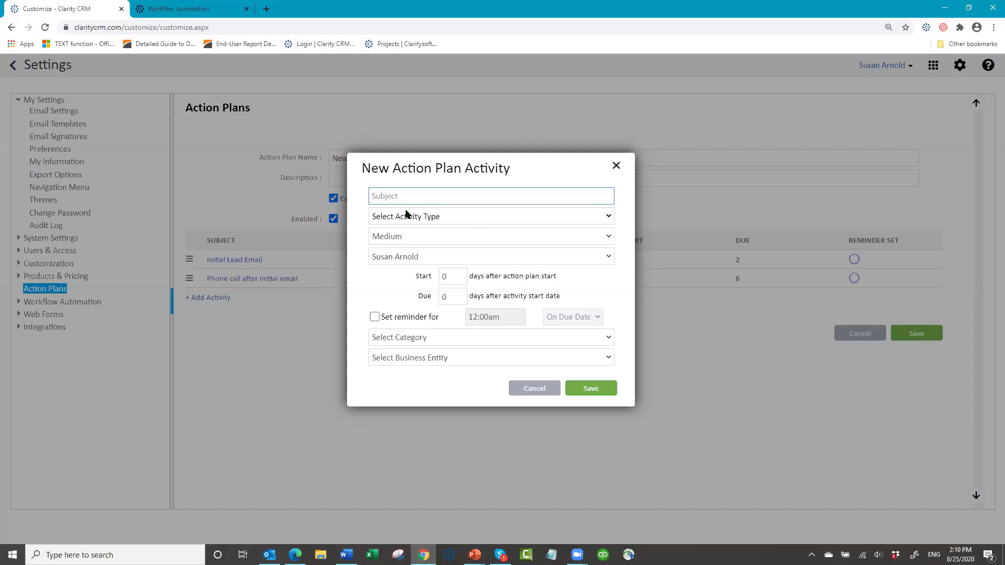
- Add 'Send second email' as an Email activity starting day 10, due day 12, and save it
{"action": "type", "text": "Send second email"}
{"action": "left_click", "coordinate": [462, 216]}
{"action": "left_click", "coordinate": [436, 263]}
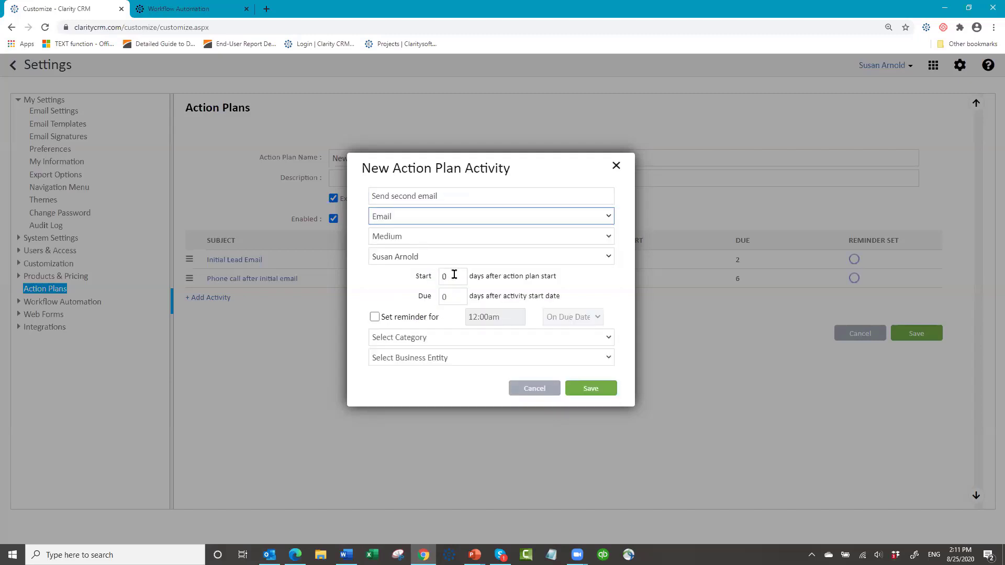
{"action": "left_click", "coordinate": [455, 275]}
{"action": "type", "text": "10"}
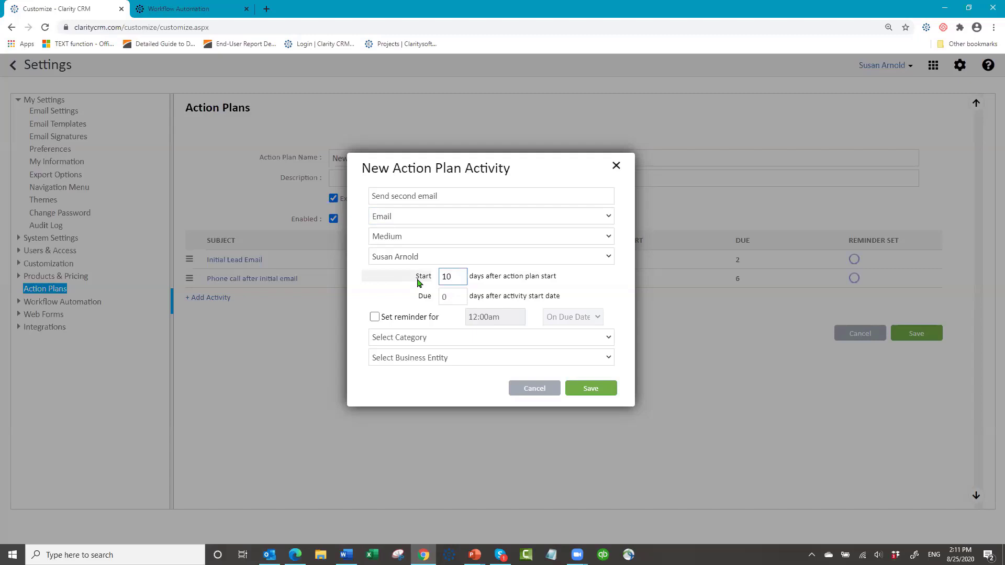
{"action": "key", "text": "Tab"}
{"action": "left_click", "coordinate": [599, 392]}
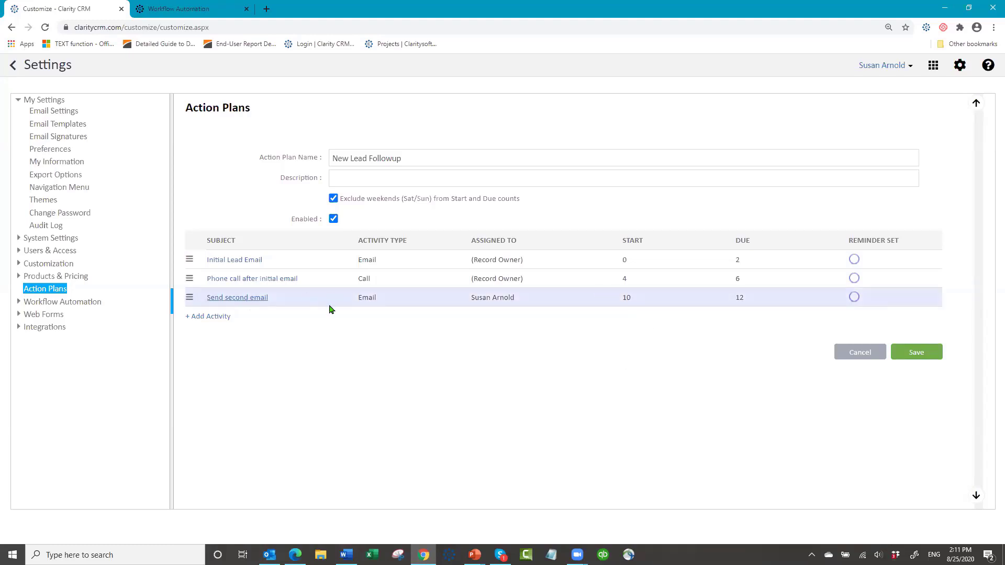
{"action": "left_click", "coordinate": [233, 304]}
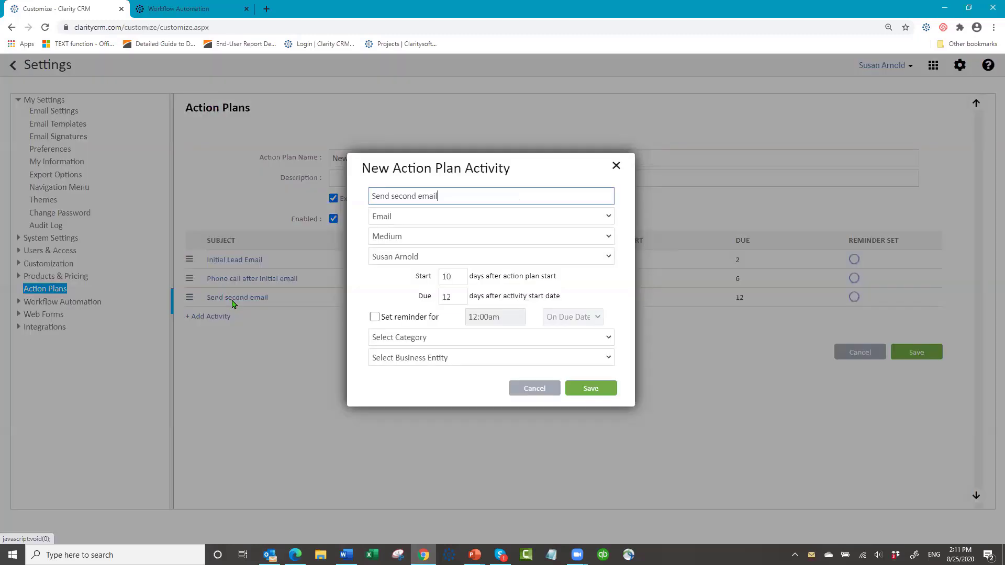
- Reassign Send second email to (Record Owner), save, and confirm updating open activities
{"action": "left_click", "coordinate": [608, 257]}
{"action": "left_click", "coordinate": [393, 274]}
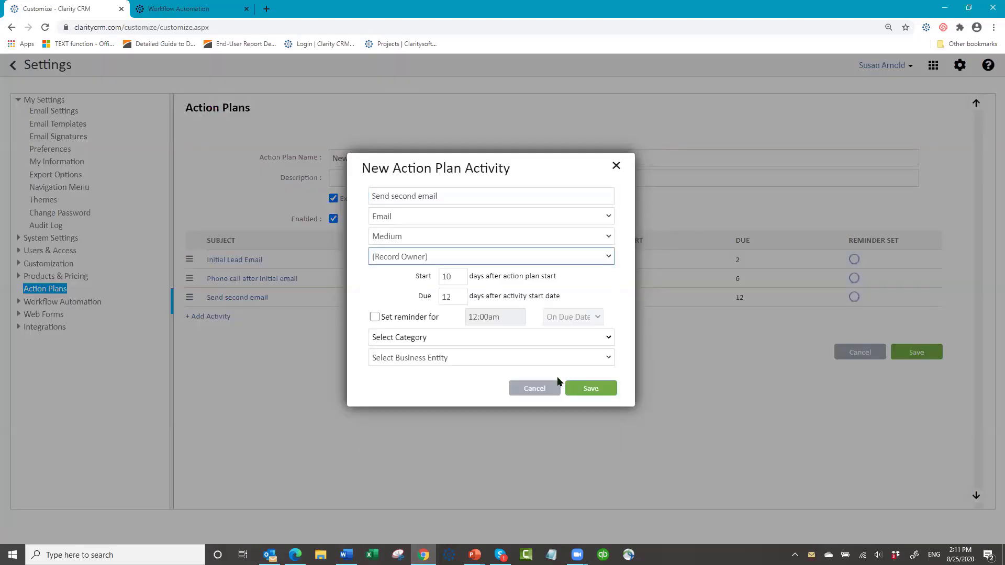
{"action": "left_click", "coordinate": [589, 390]}
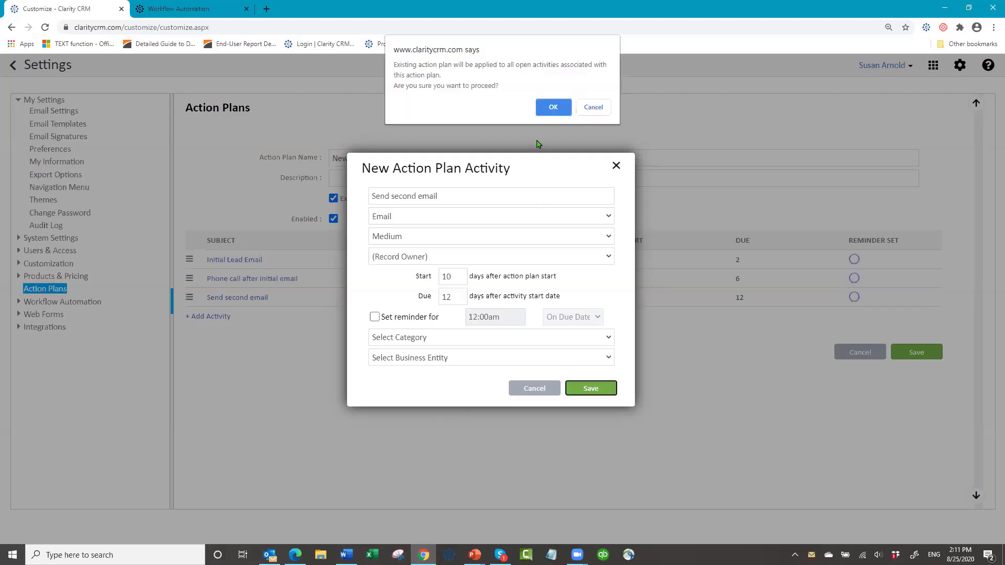
{"action": "left_click", "coordinate": [547, 108]}
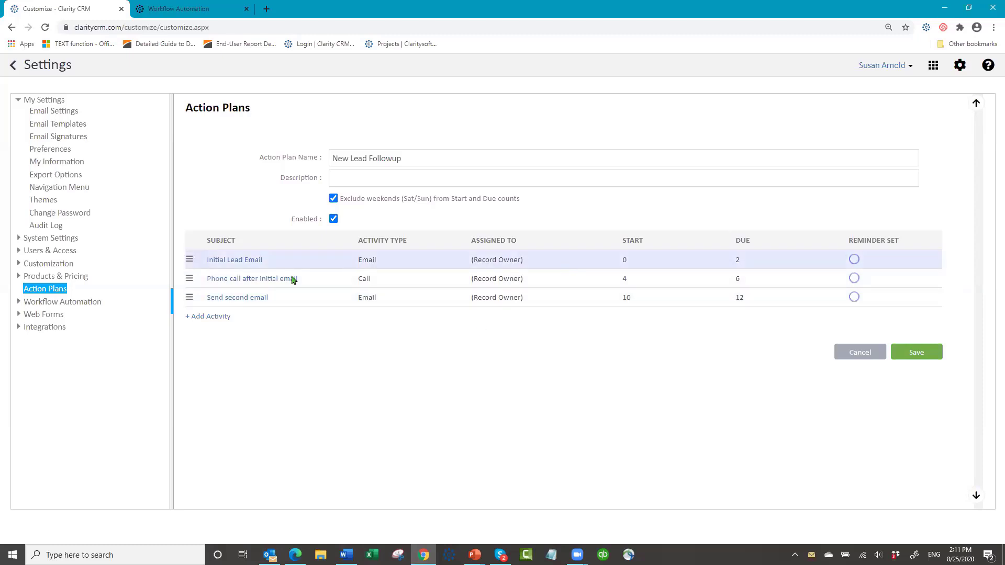
- Save the New Lead Followup action plan with its three activities
{"action": "left_click", "coordinate": [920, 353]}
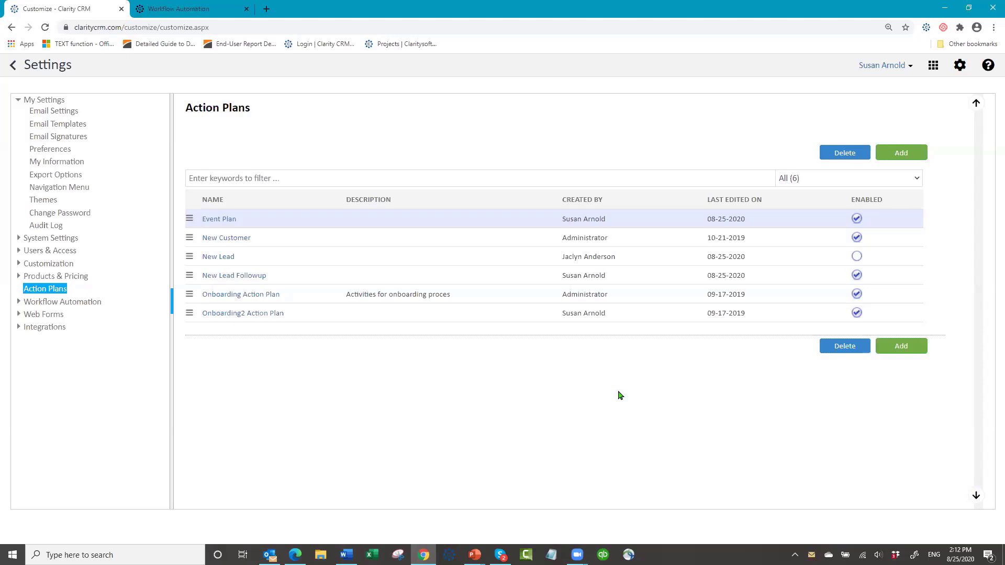
- Log out and sign back in with the account password to reach the Accounts list
{"action": "left_click", "coordinate": [909, 67]}
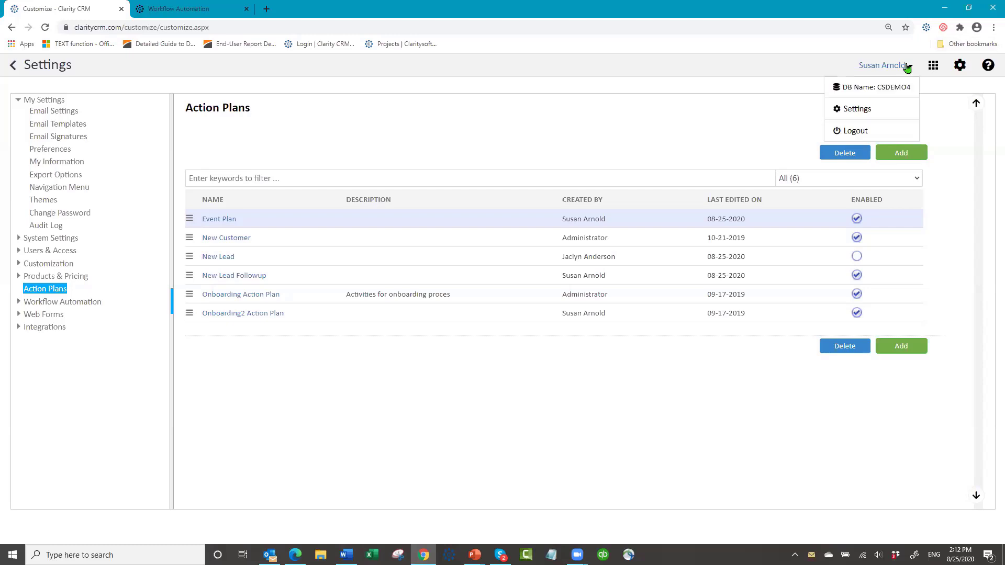
{"action": "left_click", "coordinate": [857, 132]}
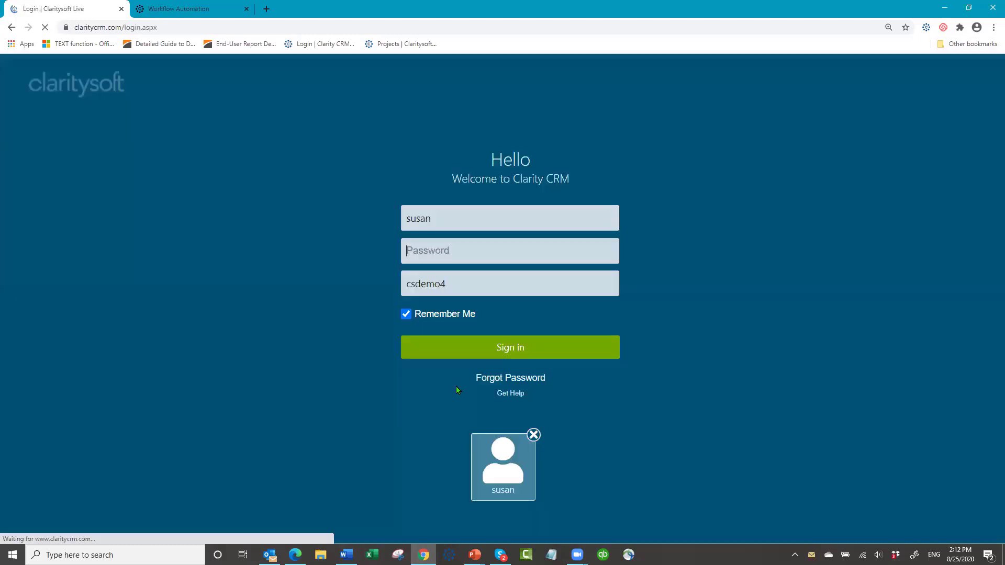
{"action": "left_click", "coordinate": [469, 257]}
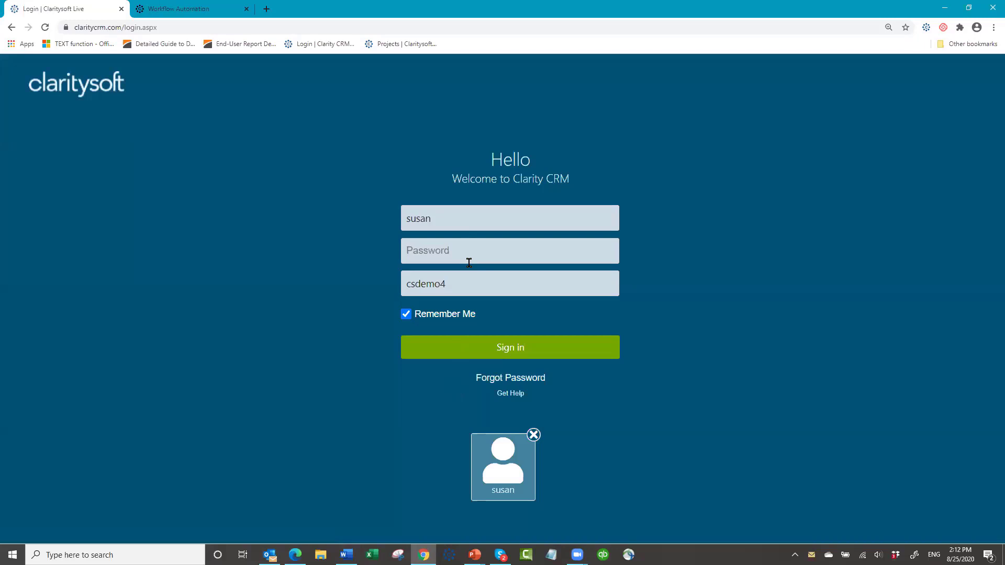
{"action": "type", "text": "•••••••"}
{"action": "key", "text": "Return"}
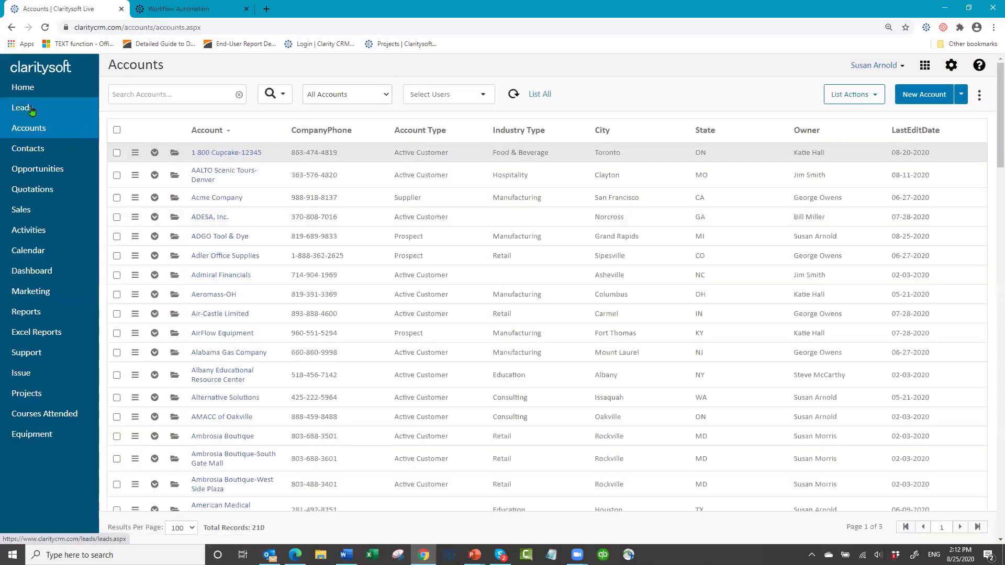
- Filter the Leads list to 'Leads created today' and select all three leads for bulk actions
{"action": "left_click", "coordinate": [35, 109]}
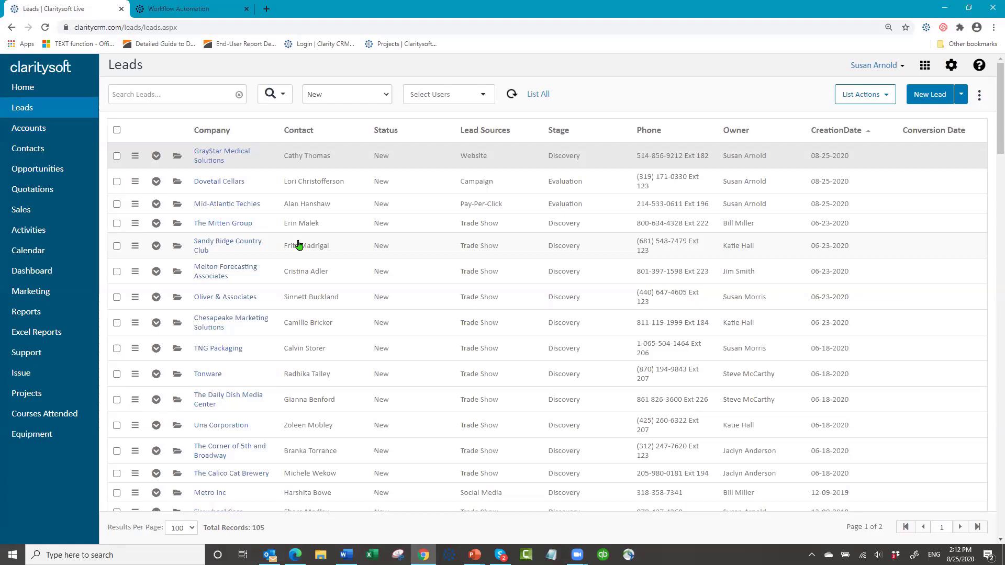
{"action": "left_click", "coordinate": [389, 98]}
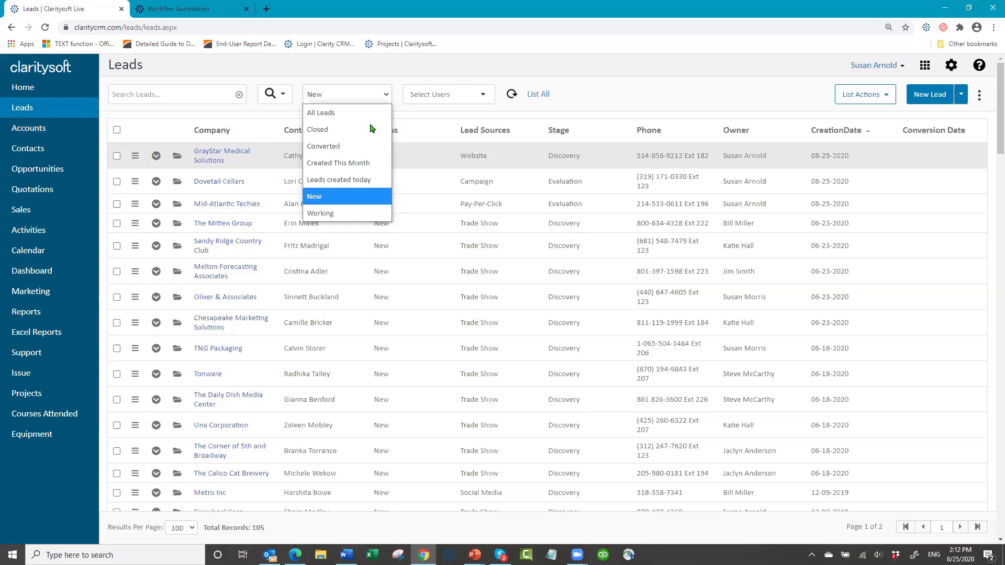
{"action": "left_click", "coordinate": [354, 180]}
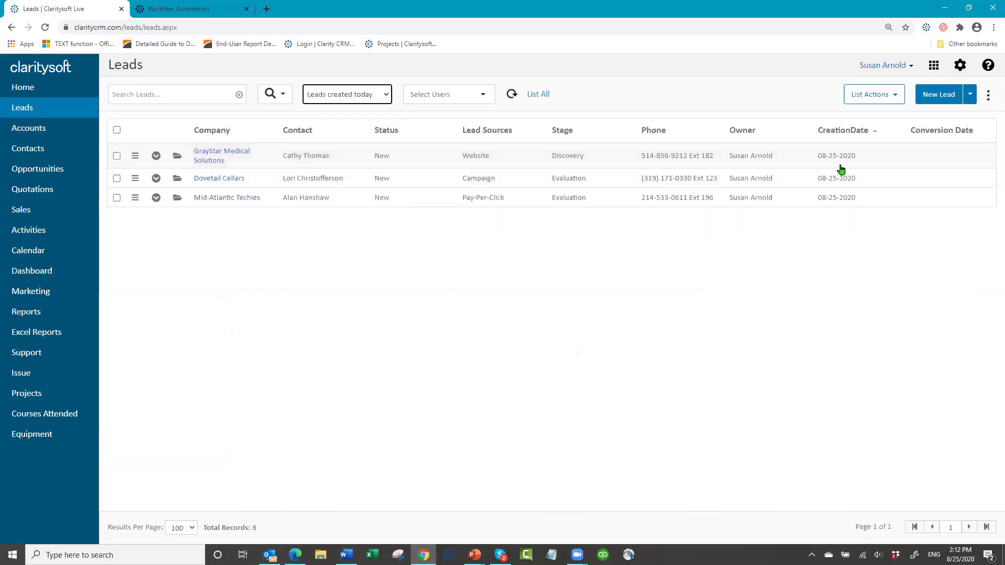
{"action": "left_click", "coordinate": [116, 131]}
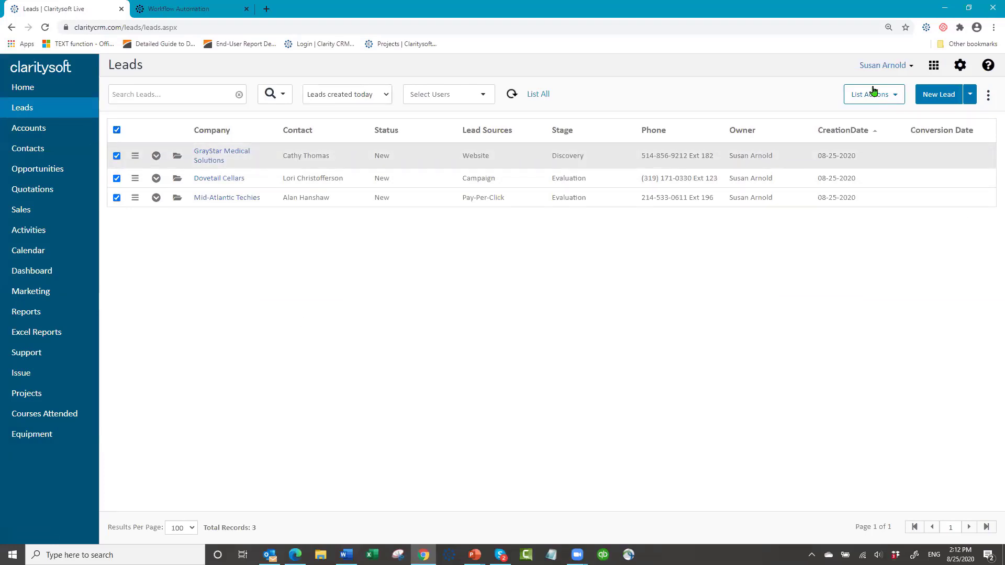
{"action": "left_click", "coordinate": [897, 95]}
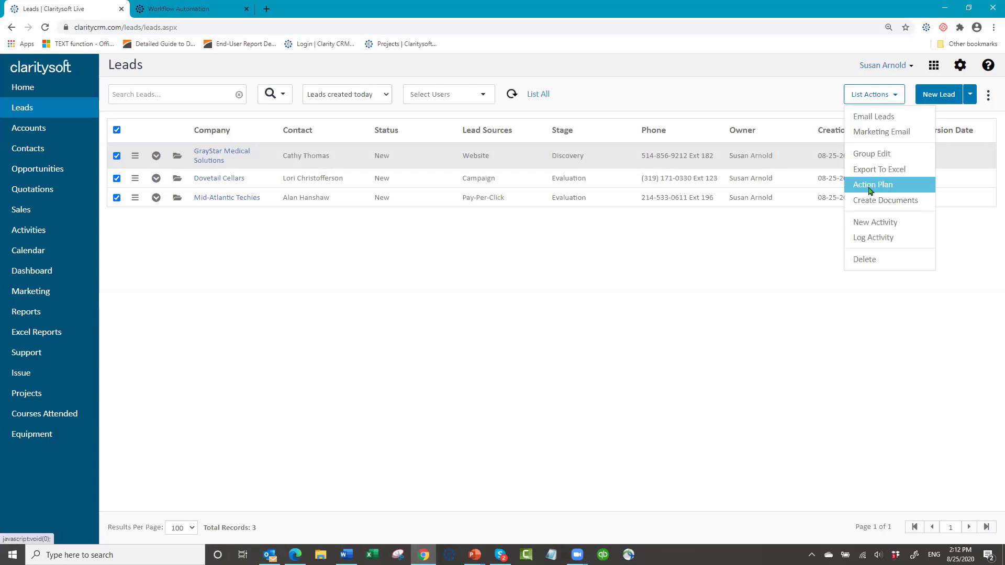
- Apply an action plan to all checked leads, choosing the New Lead Followup plan
{"action": "left_click", "coordinate": [871, 191]}
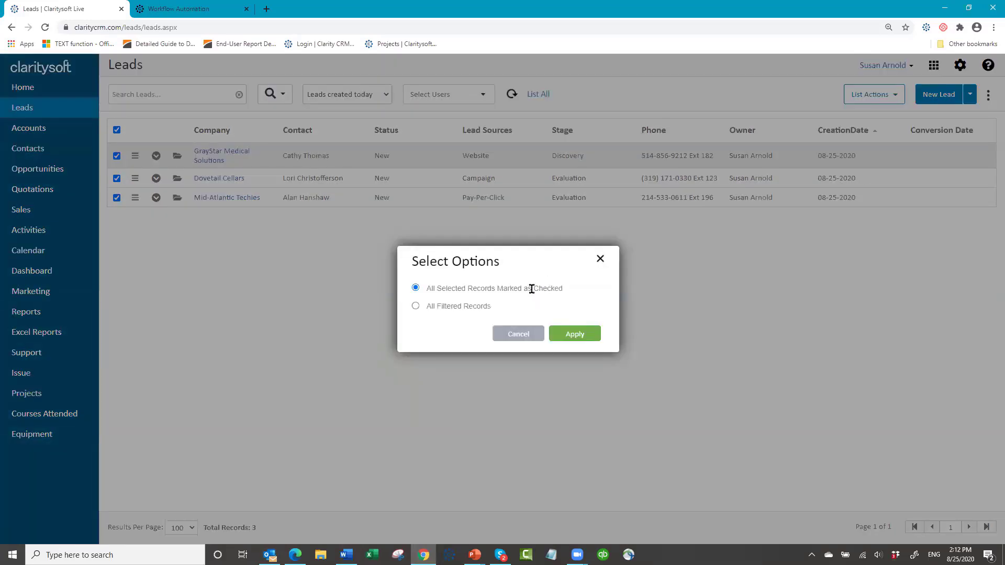
{"action": "left_click", "coordinate": [567, 338]}
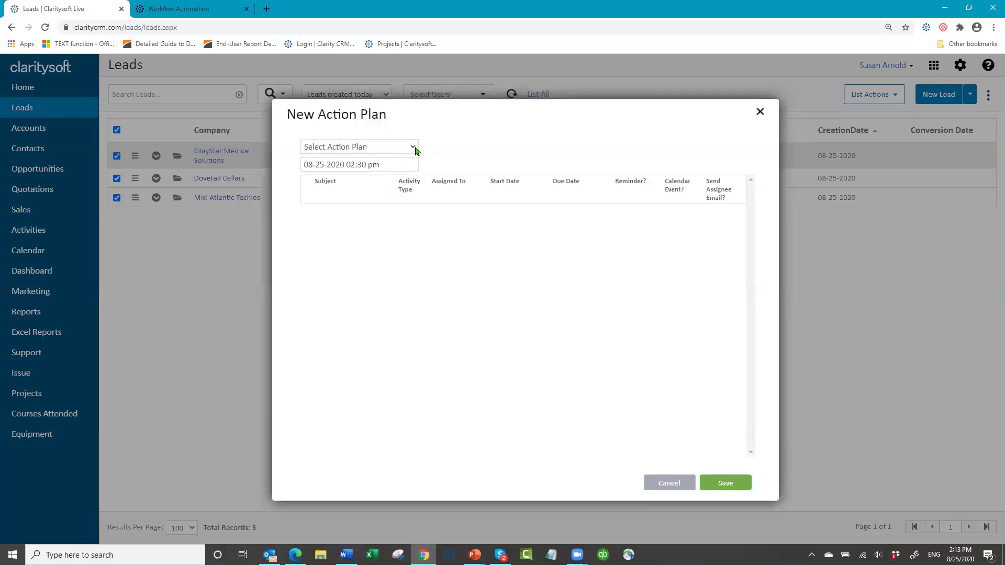
{"action": "left_click", "coordinate": [414, 148]}
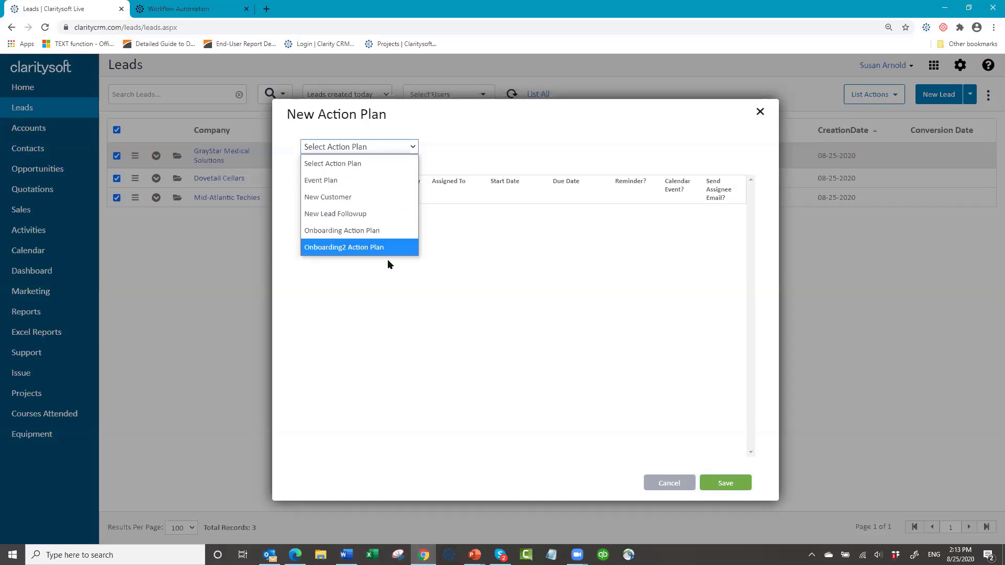
{"action": "left_click", "coordinate": [393, 213]}
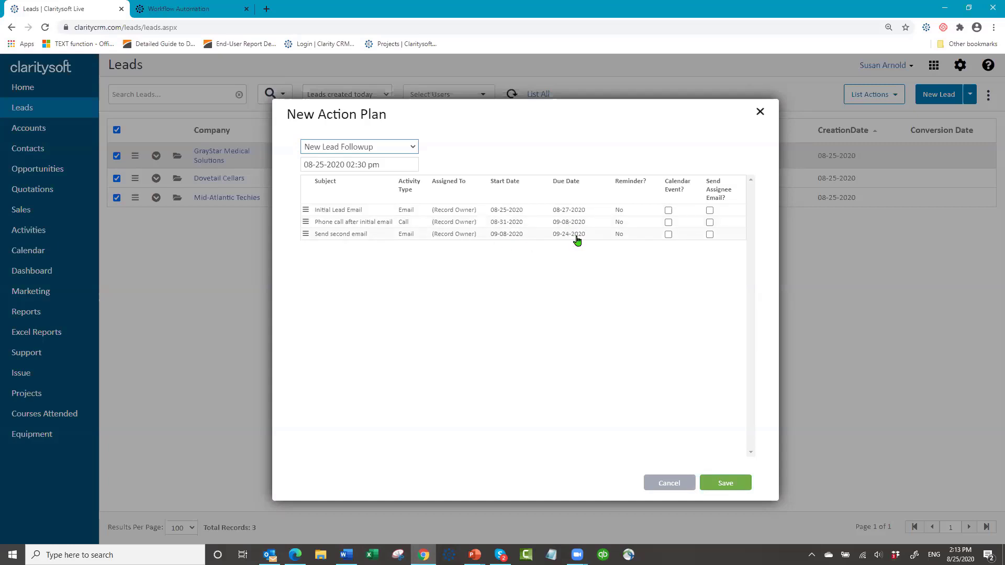
- Set the plan start date to August 25, 2020 and save it for the three leads
{"action": "left_click", "coordinate": [386, 161]}
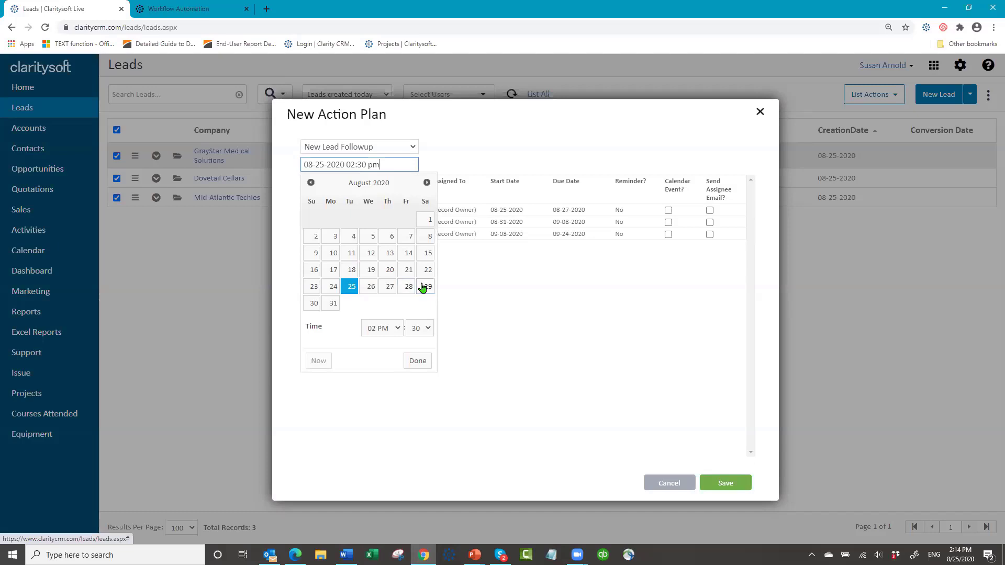
{"action": "left_click", "coordinate": [331, 304]}
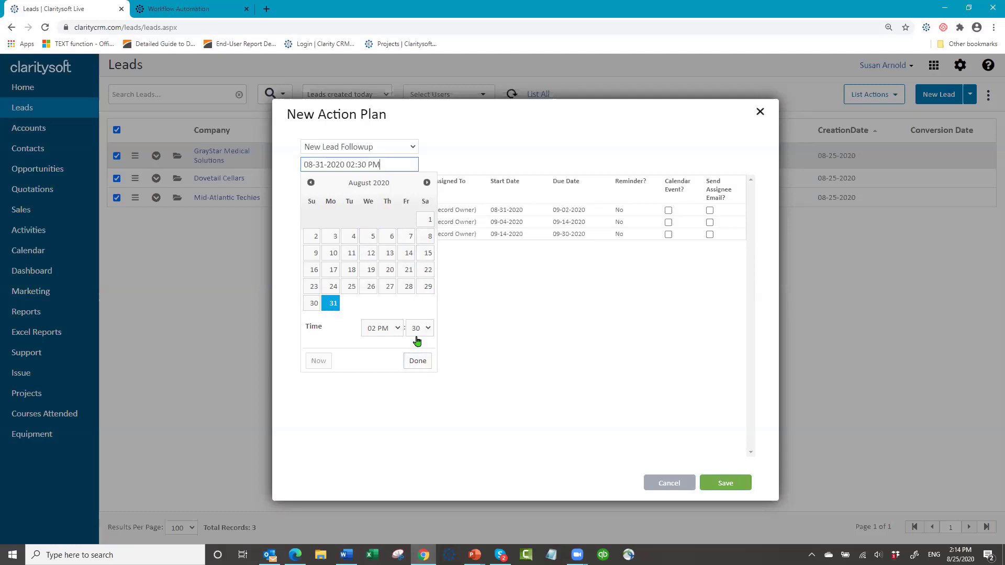
{"action": "left_click", "coordinate": [418, 361]}
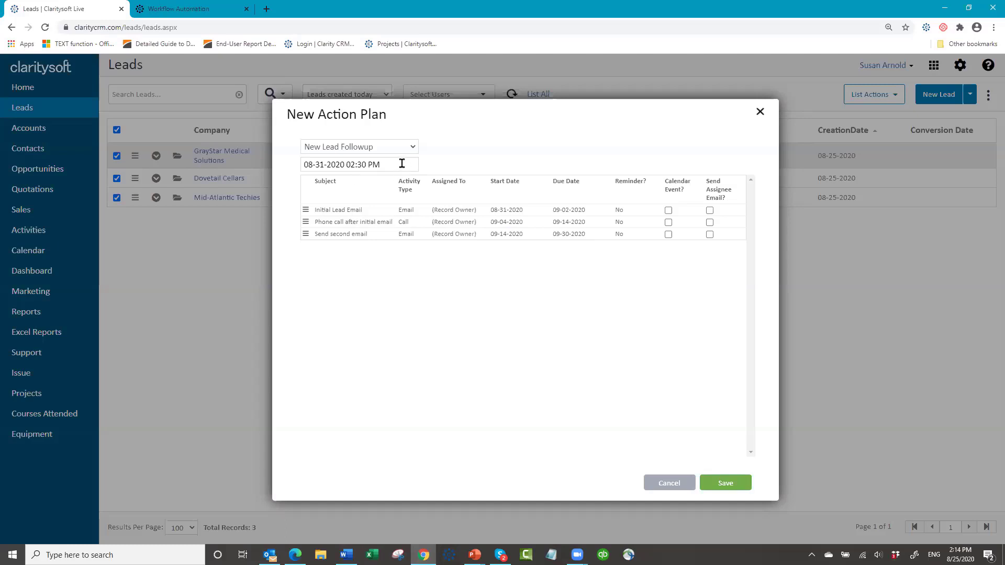
{"action": "left_click", "coordinate": [401, 163]}
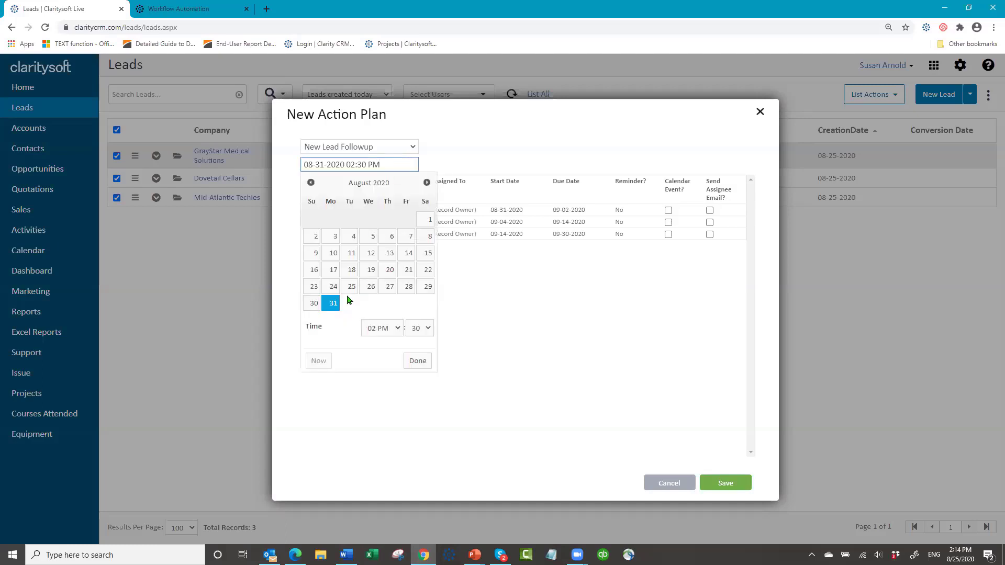
{"action": "left_click", "coordinate": [351, 287]}
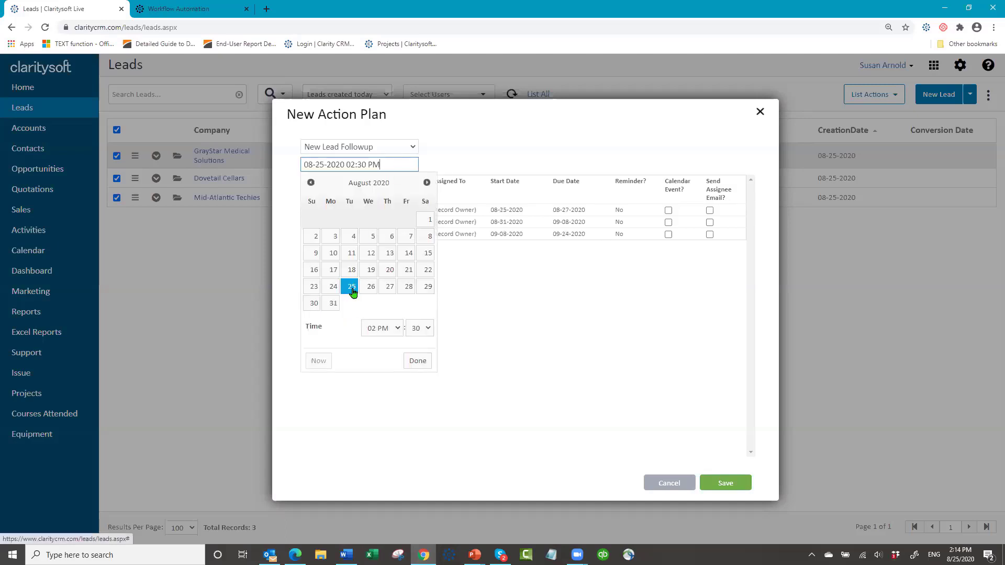
{"action": "left_click", "coordinate": [512, 284]}
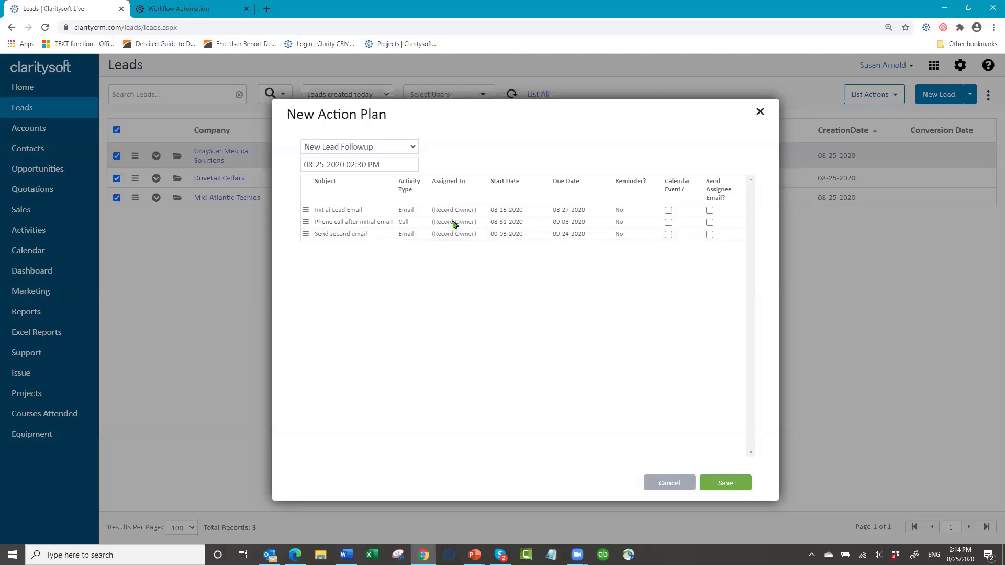
{"action": "left_click", "coordinate": [733, 485]}
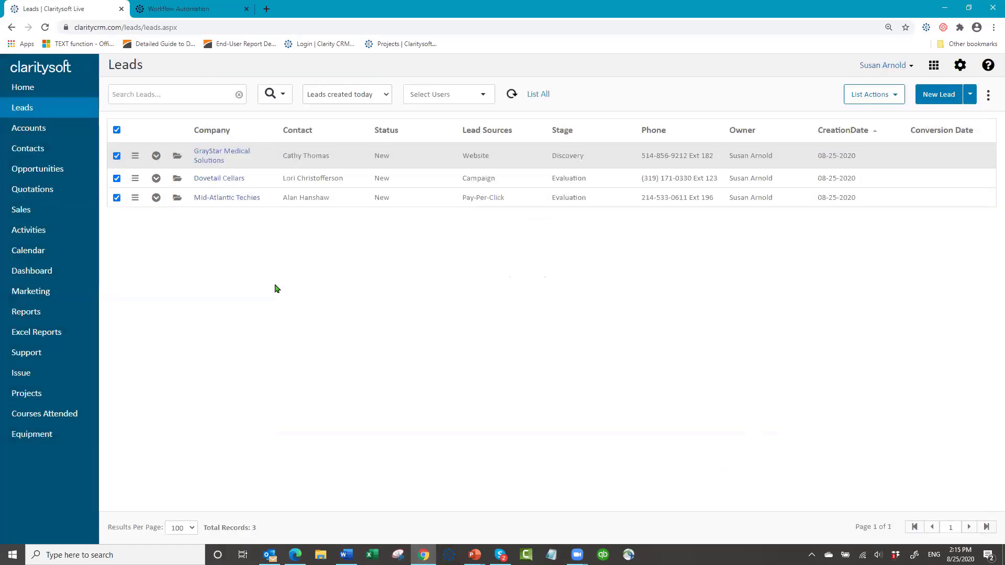
- Review the GrayStar Medical Solutions lead's open activities, then collapse its row
{"action": "left_click", "coordinate": [155, 157]}
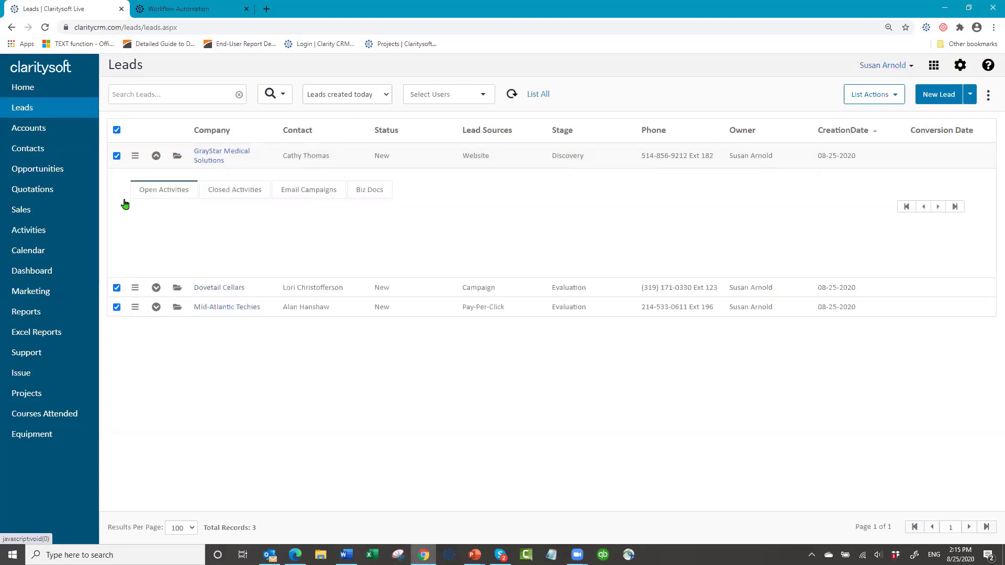
{"action": "left_click", "coordinate": [161, 191]}
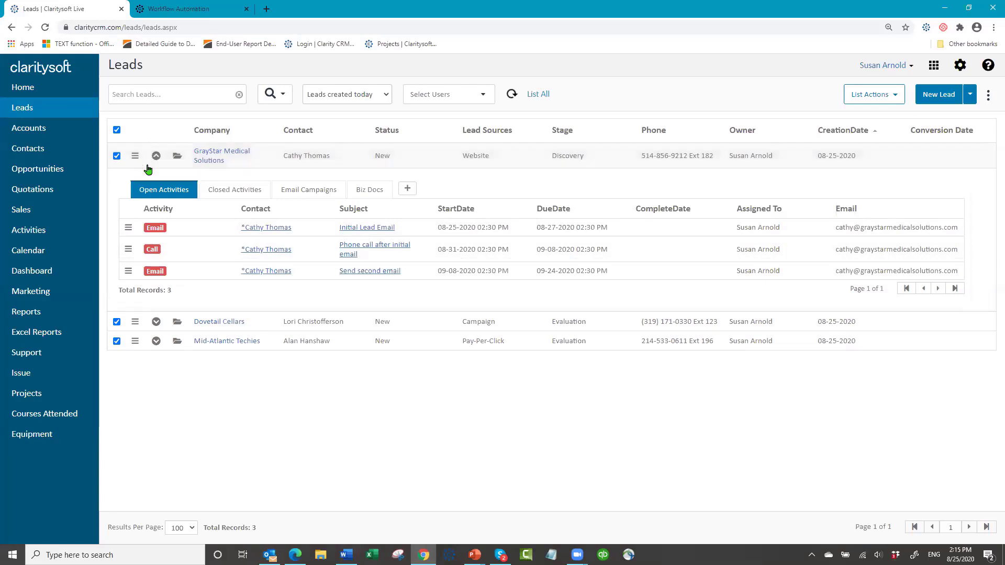
{"action": "left_click", "coordinate": [165, 165]}
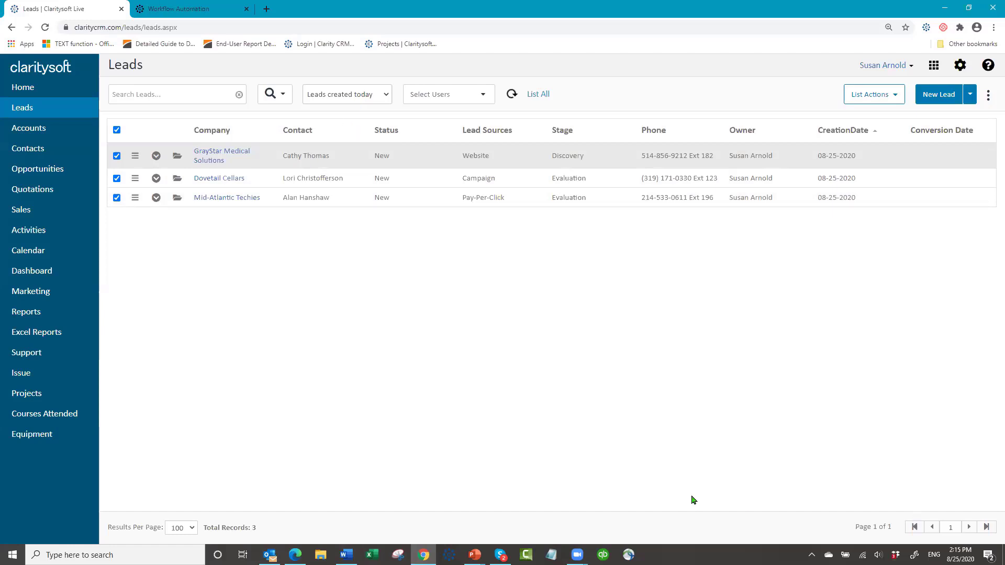
- Review Dovetail Cellars' open activities (08-25, 08-31, 09-08), then collapse its row
{"action": "left_click", "coordinate": [156, 179]}
{"action": "left_click", "coordinate": [156, 211]}
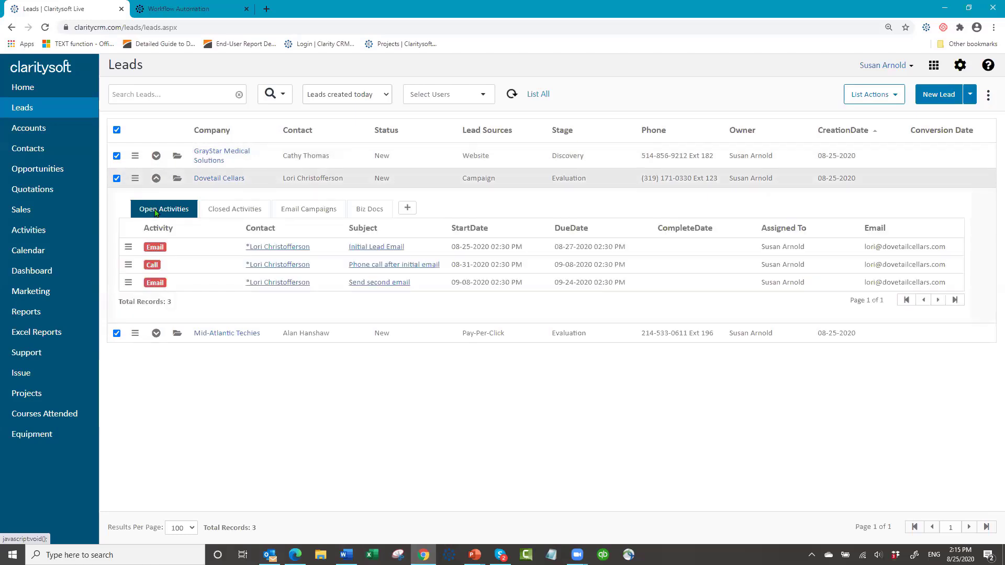
{"action": "left_click", "coordinate": [156, 179]}
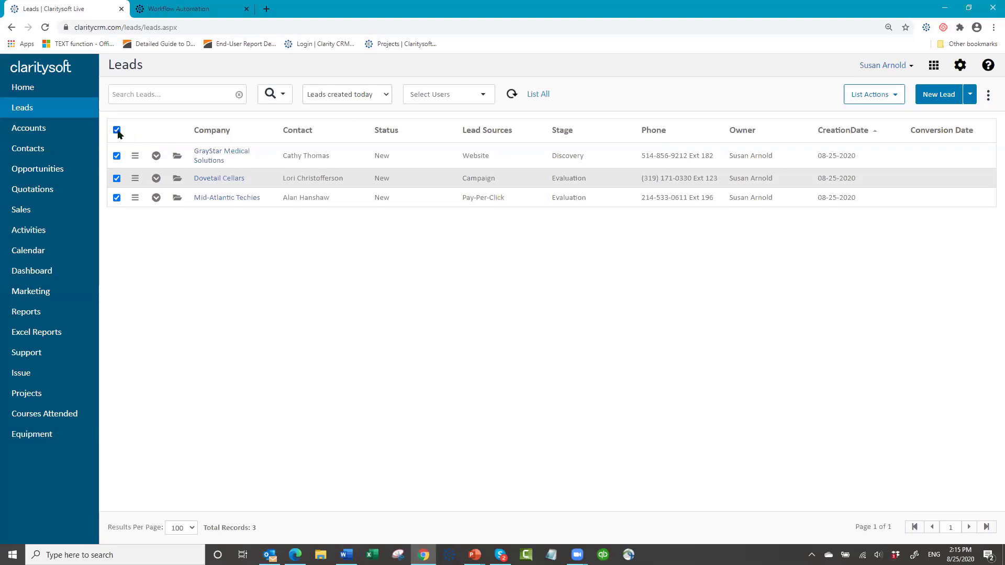
- Show all activities sorted by StartDate in descending order, newest first
{"action": "left_click", "coordinate": [43, 232]}
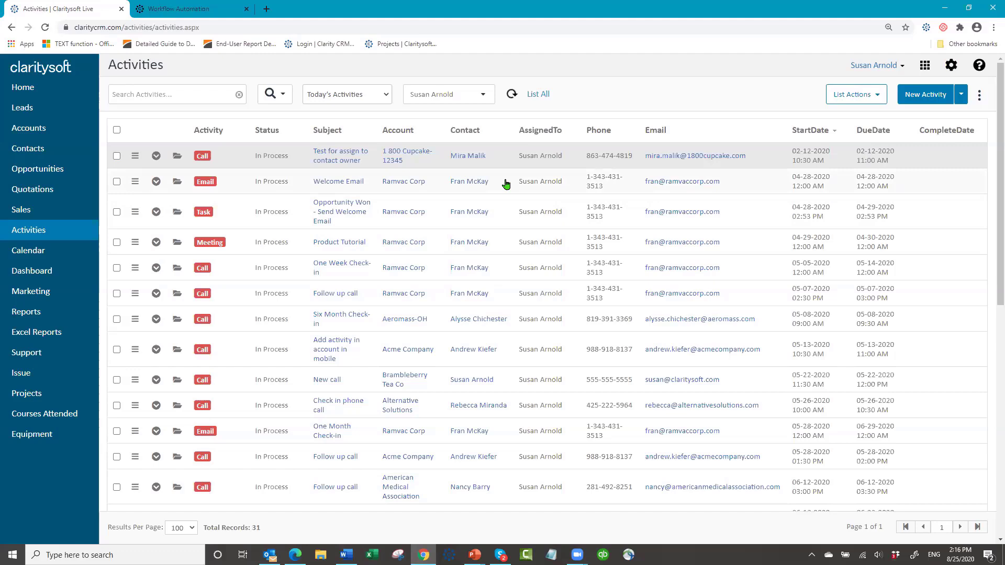
{"action": "left_click", "coordinate": [825, 135]}
{"action": "left_click", "coordinate": [825, 135]}
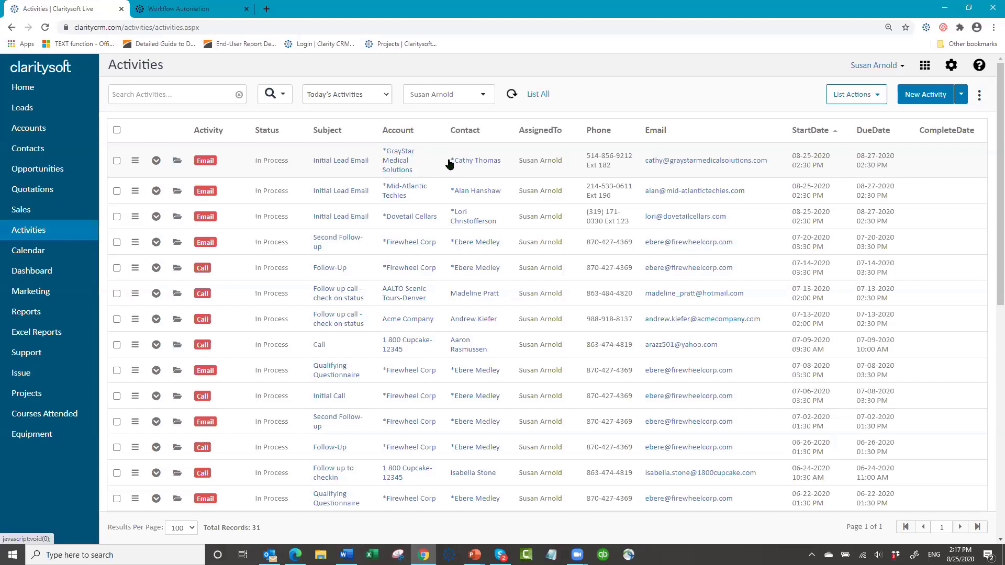
- Switch the Activities list to the Future Activities view, showing 7 records
{"action": "left_click", "coordinate": [393, 161]}
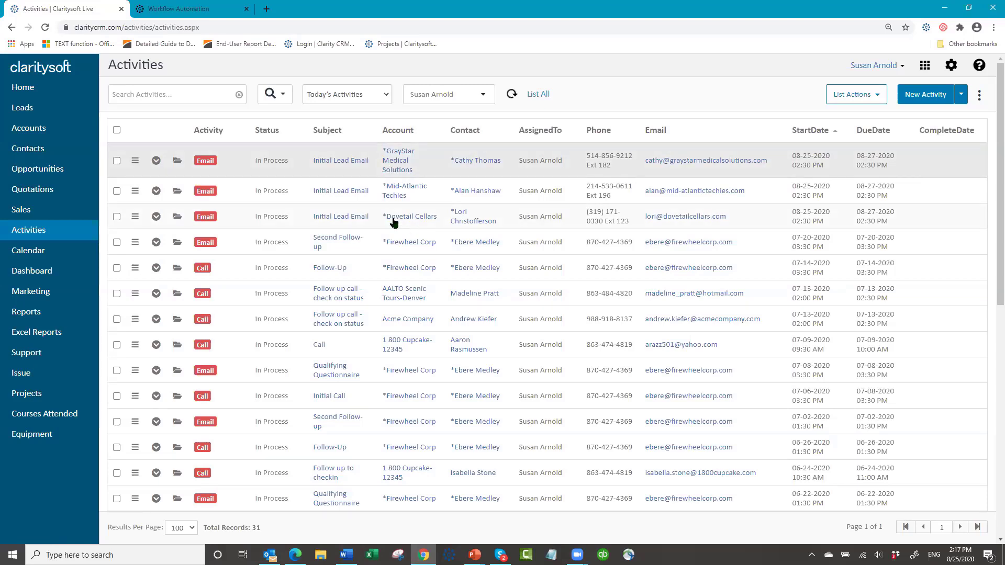
{"action": "left_click", "coordinate": [384, 97]}
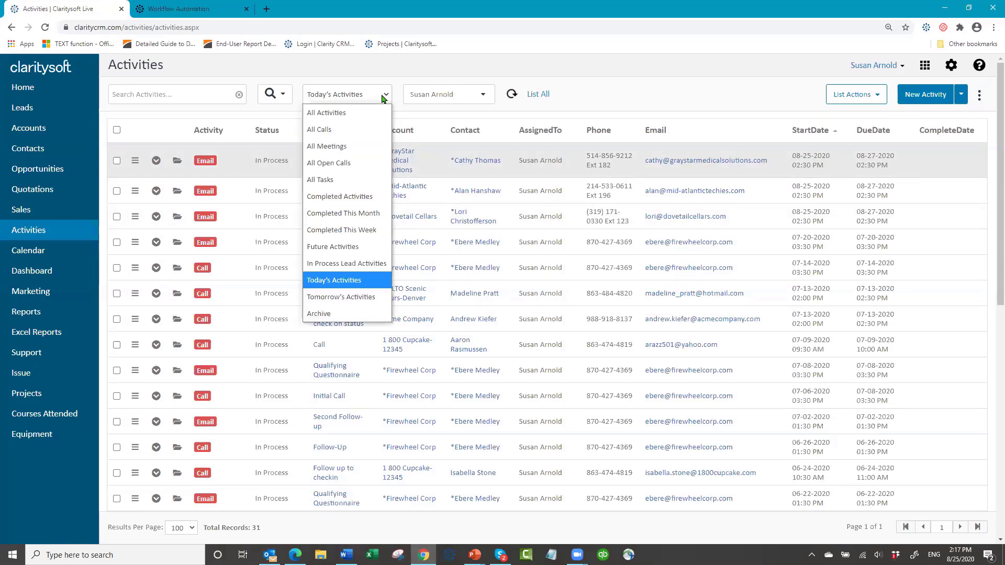
{"action": "left_click", "coordinate": [352, 248]}
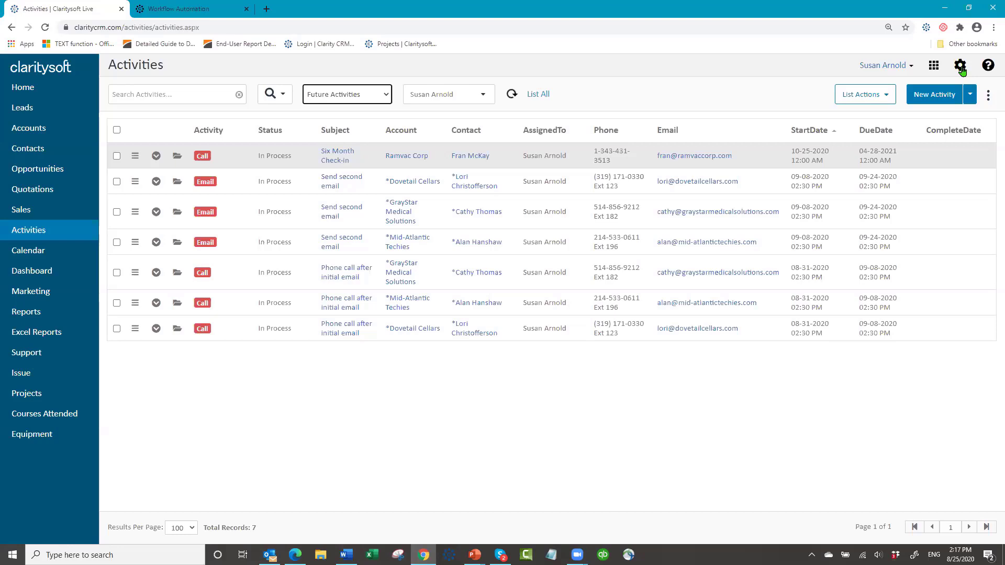
- Go to the Accounts list, then open the CRM Settings page
{"action": "left_click", "coordinate": [39, 129]}
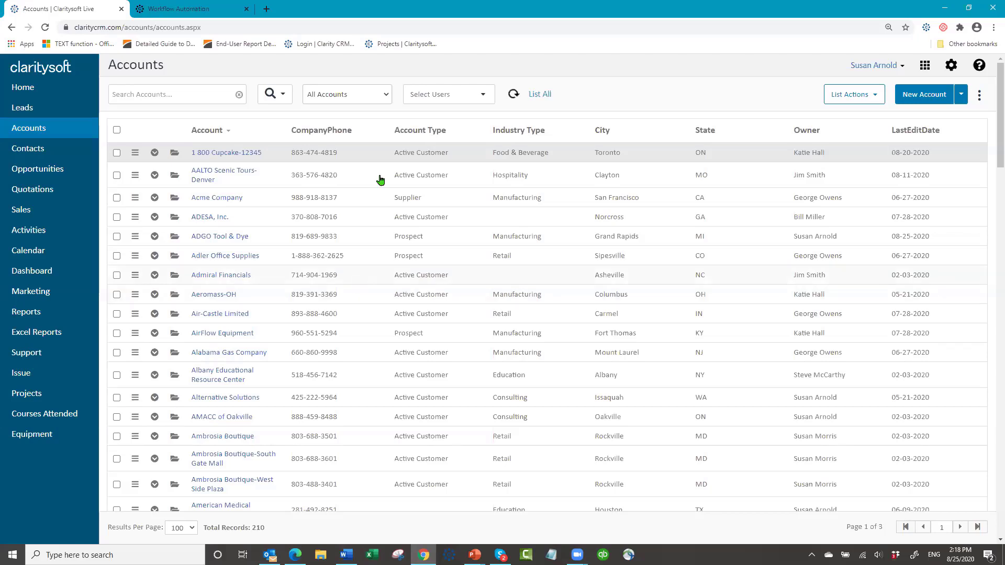
{"action": "left_click", "coordinate": [951, 69]}
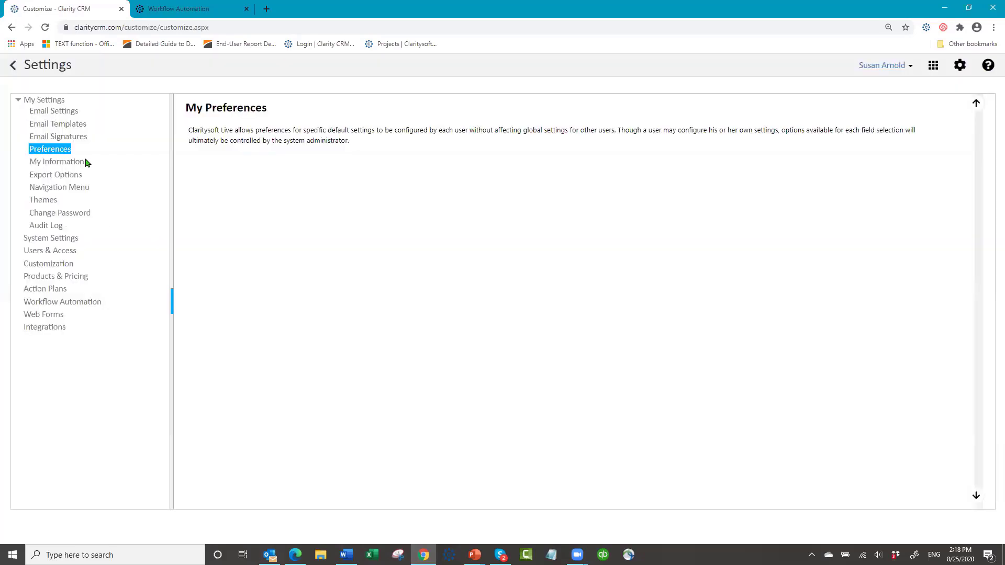
- Open the New Customer plan from the Action Plans settings
{"action": "left_click", "coordinate": [42, 292]}
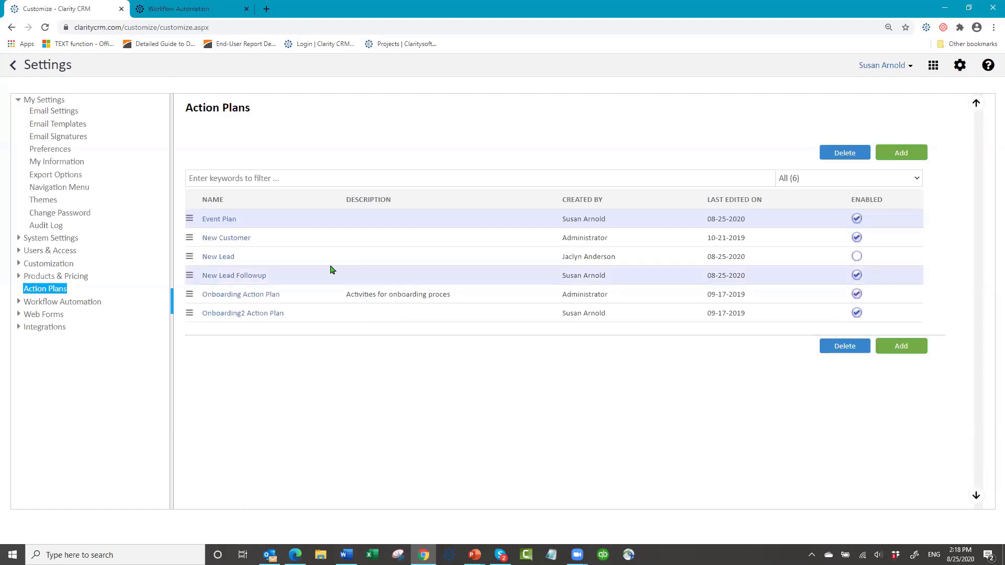
{"action": "left_click", "coordinate": [216, 238]}
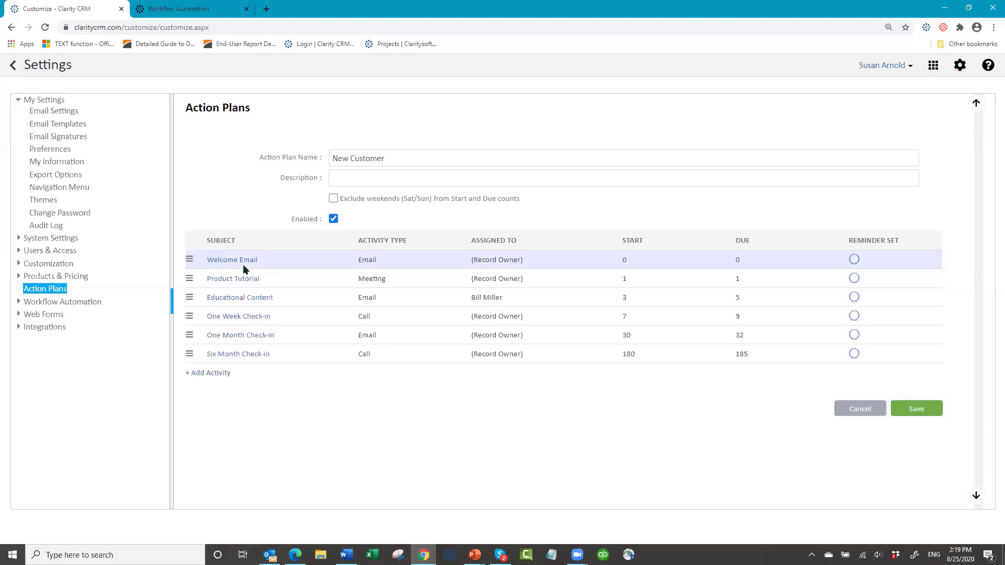
- Delete the Welcome Email, Product Tutorial and Educational Content steps from New Customer, then save
{"action": "left_click", "coordinate": [190, 261]}
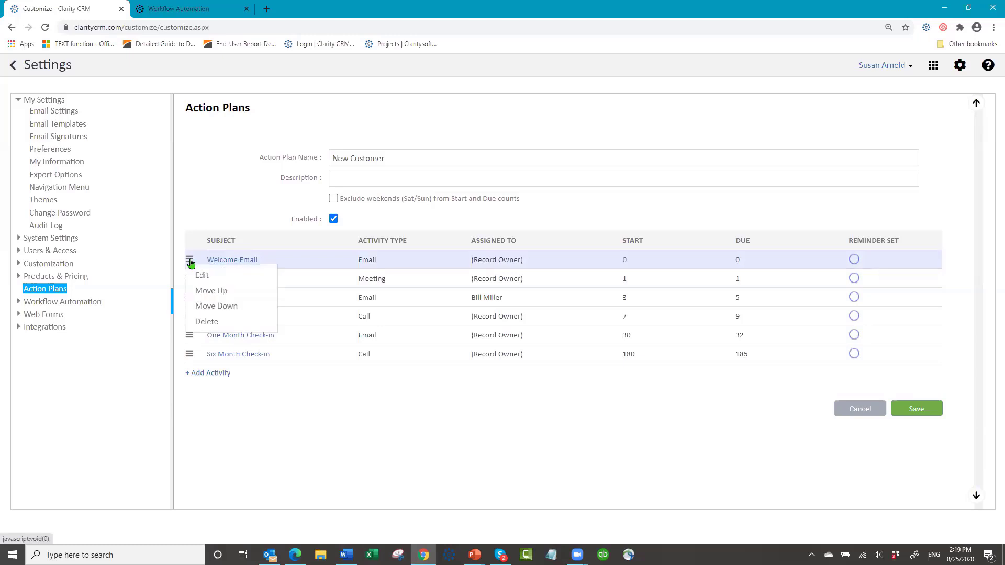
{"action": "left_click", "coordinate": [204, 322]}
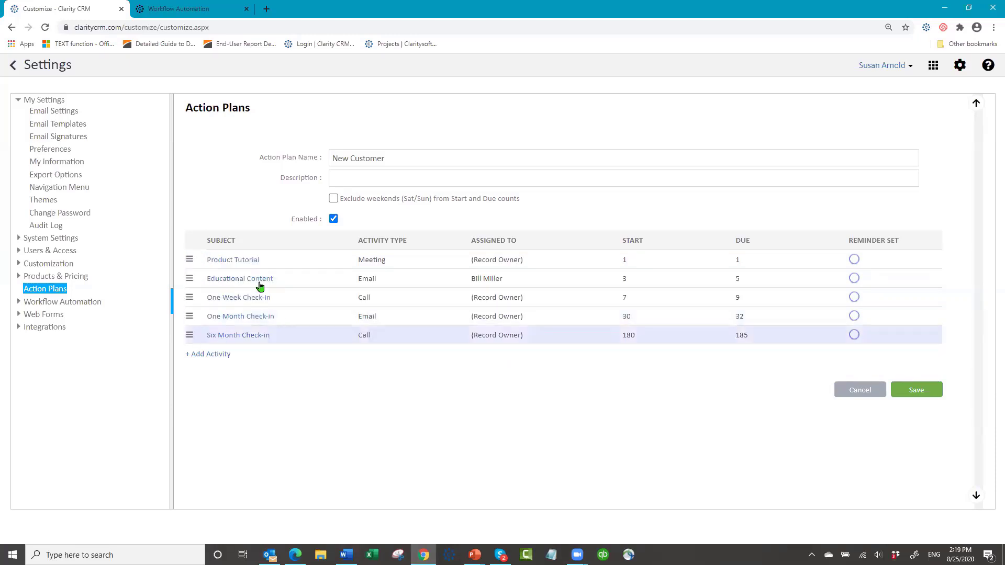
{"action": "left_click", "coordinate": [190, 261]}
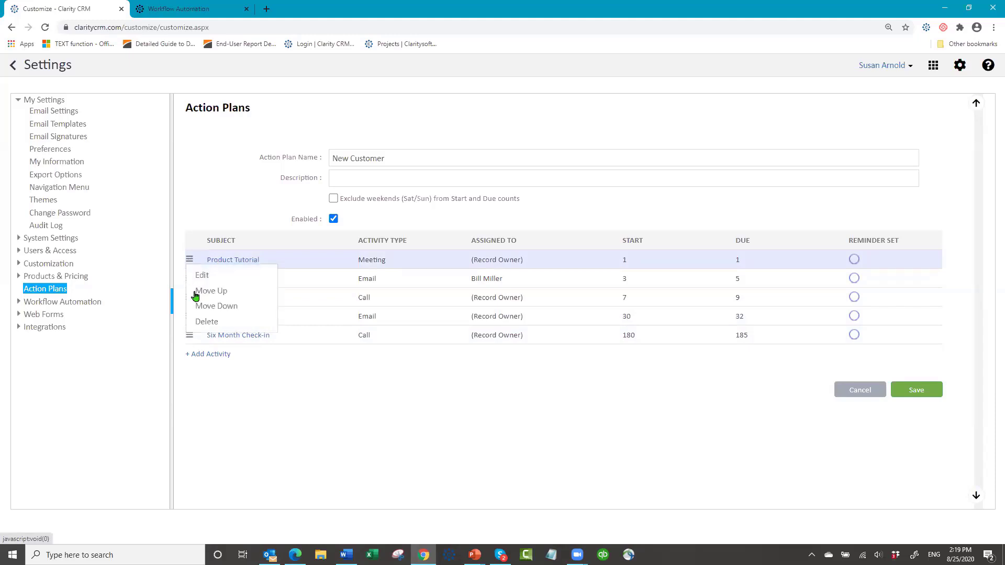
{"action": "left_click", "coordinate": [199, 322]}
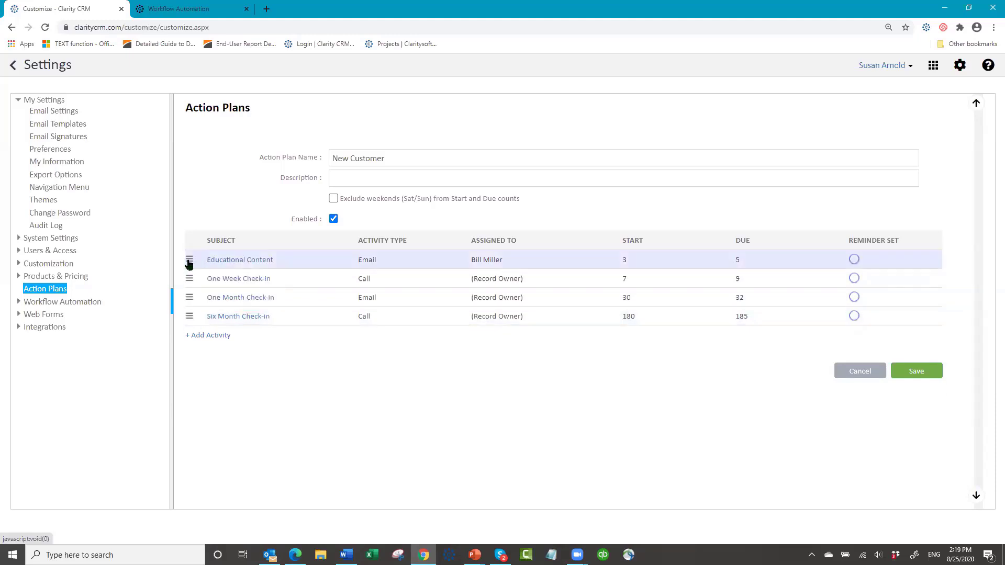
{"action": "left_click", "coordinate": [190, 260]}
{"action": "left_click", "coordinate": [202, 321]}
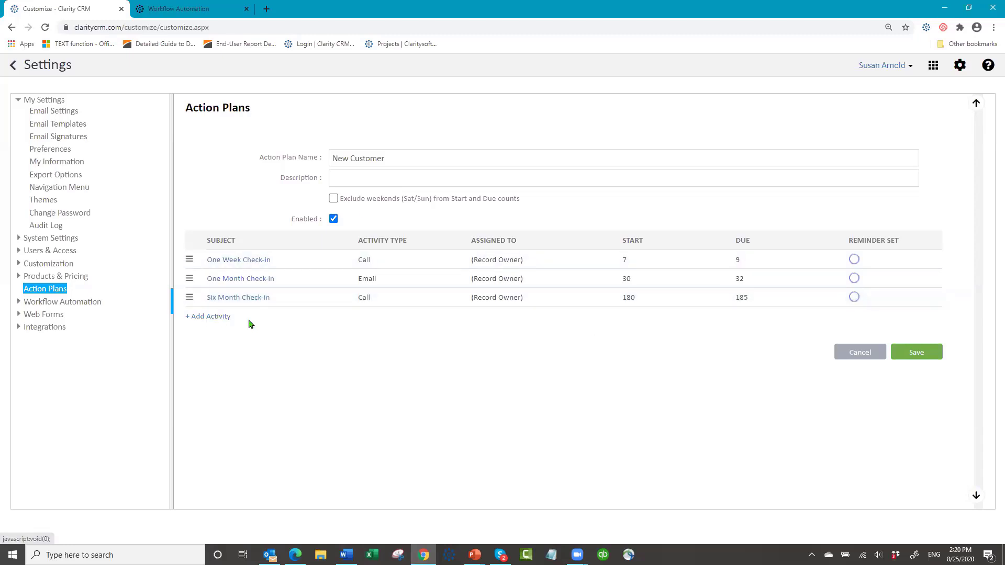
{"action": "left_click", "coordinate": [912, 352]}
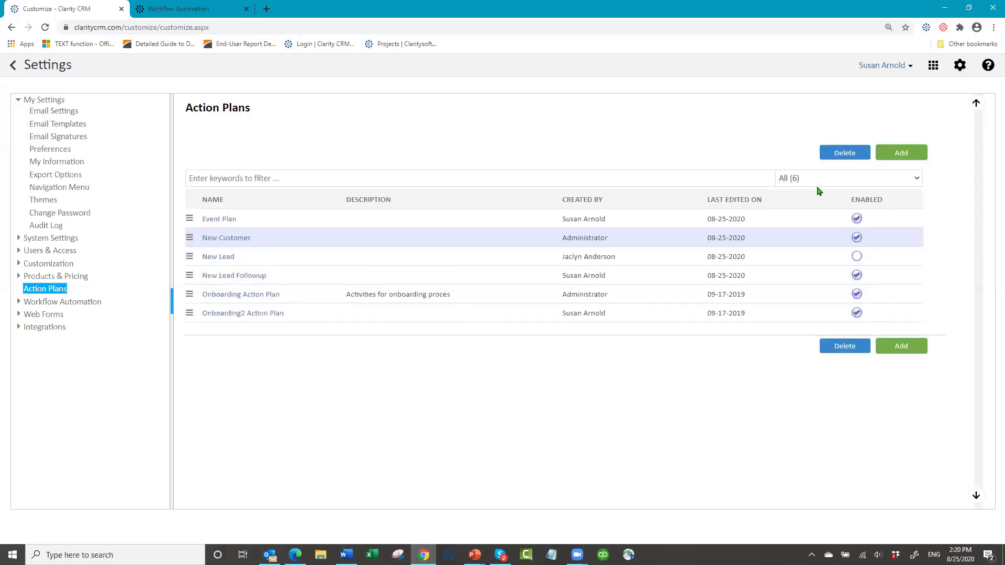
- Log out of the CRM and sign back in with the account password
{"action": "left_click", "coordinate": [910, 69]}
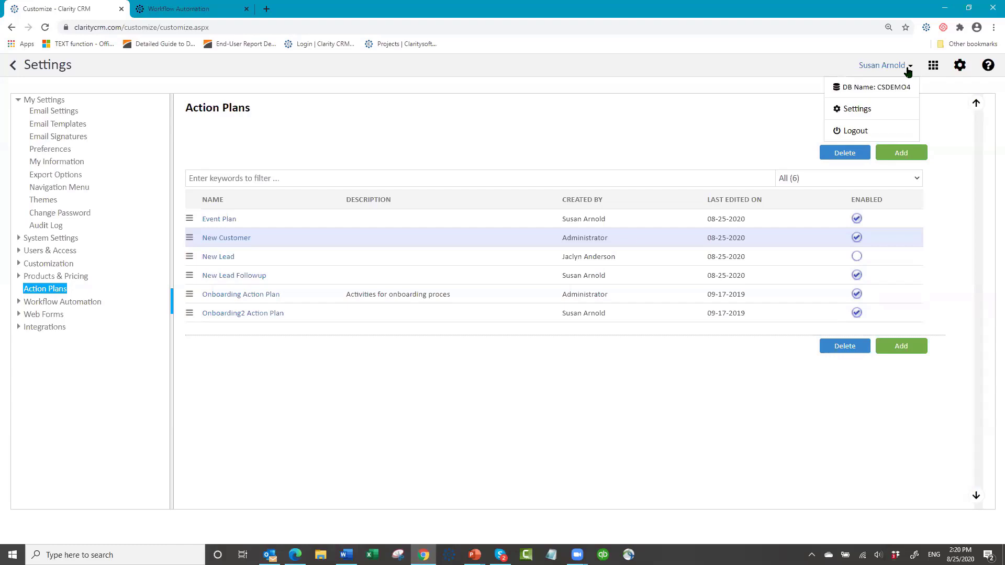
{"action": "left_click", "coordinate": [853, 132]}
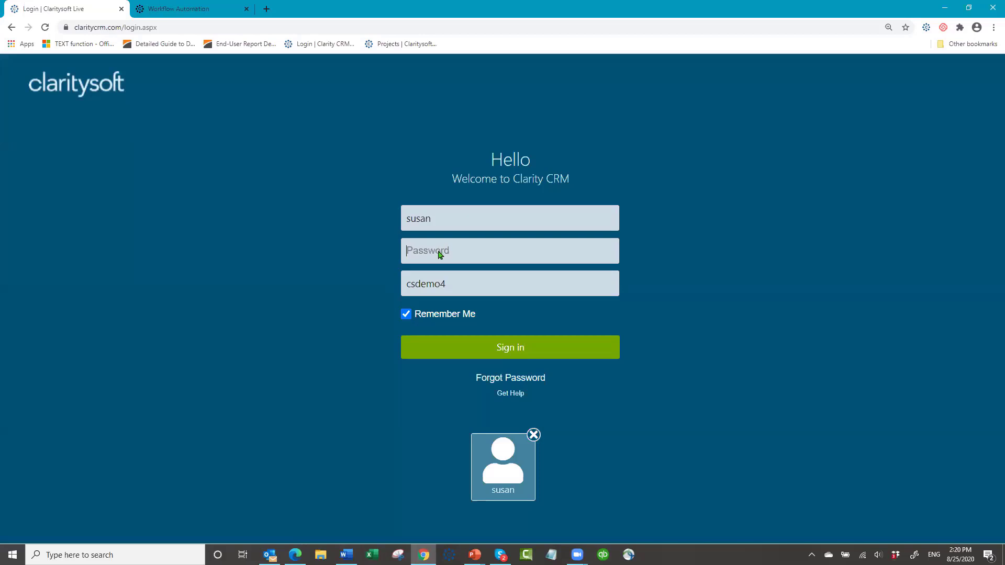
{"action": "type", "text": "•••••••"}
{"action": "left_click", "coordinate": [491, 356]}
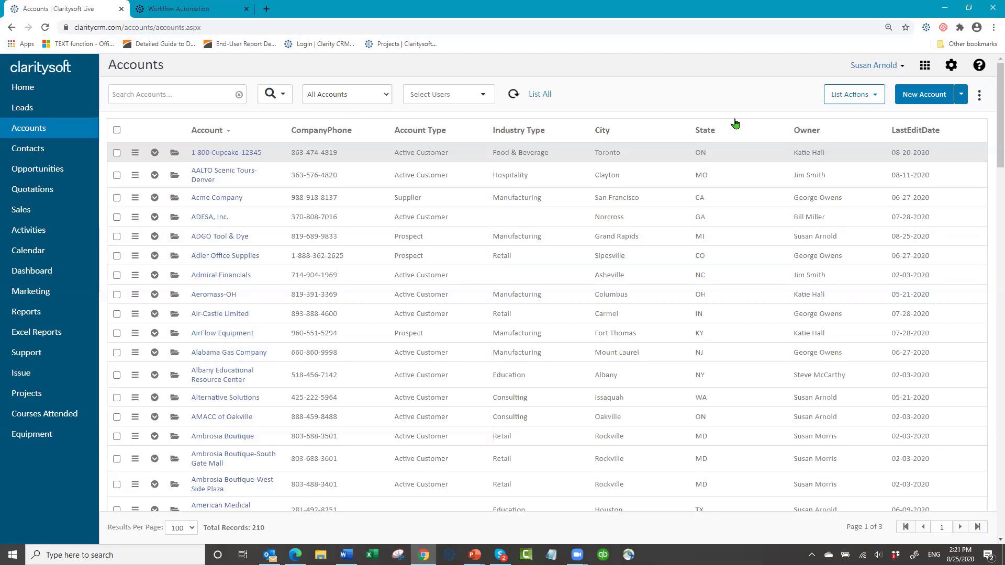
- Switch the Accounts grid to the 'Prospect List - Susan' saved view to show its seven prospects
{"action": "left_click", "coordinate": [875, 100]}
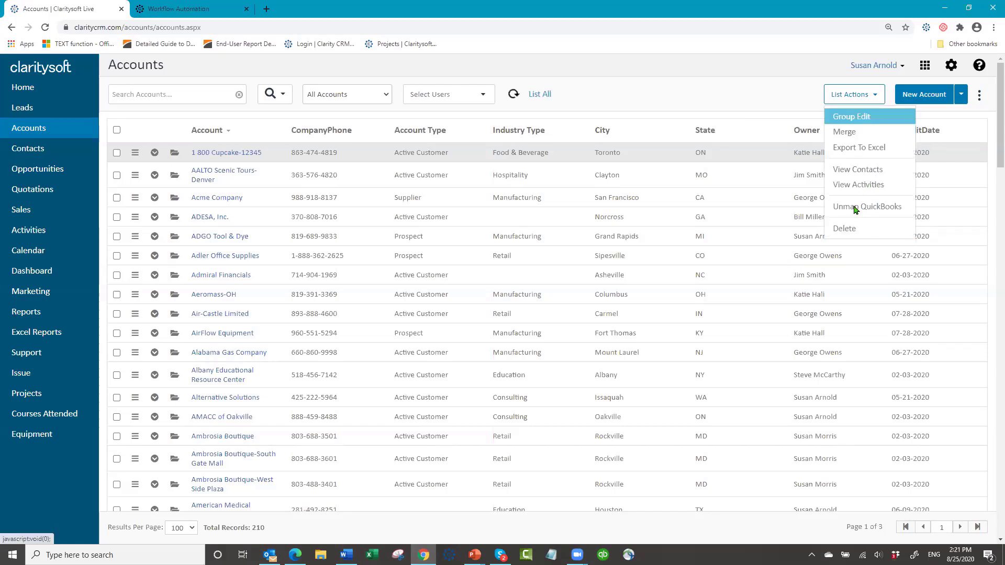
{"action": "left_click", "coordinate": [672, 102]}
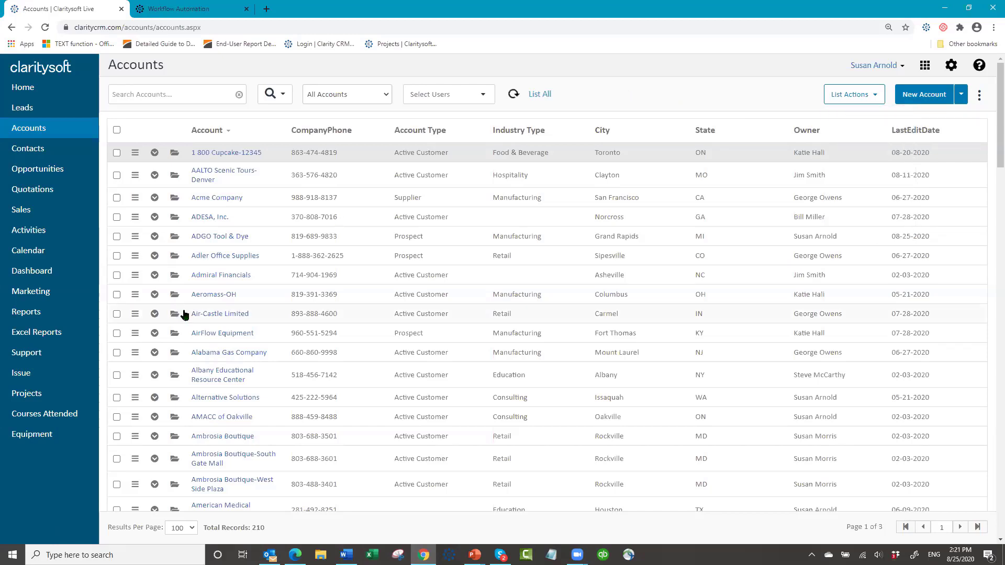
{"action": "left_click", "coordinate": [386, 94]}
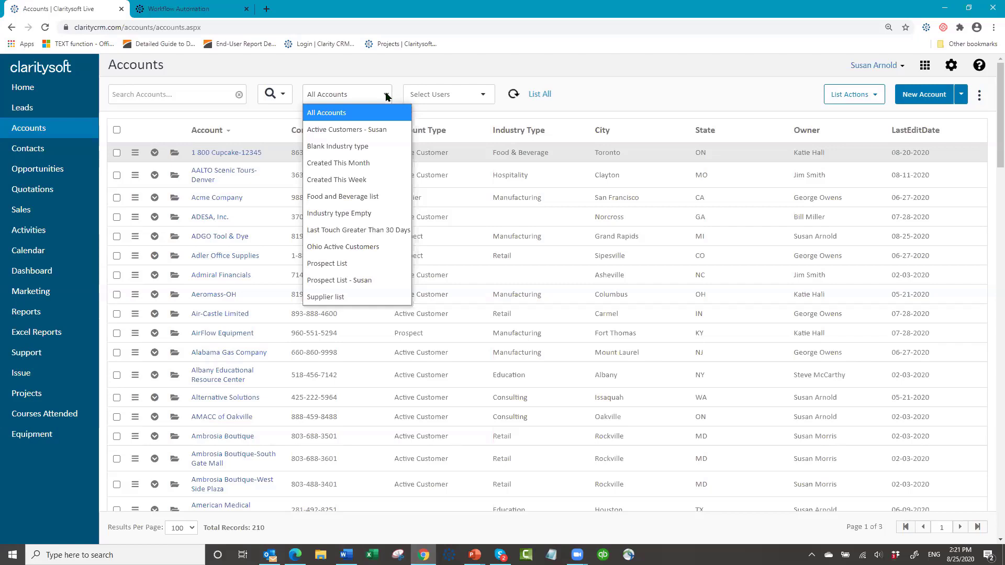
{"action": "left_click", "coordinate": [360, 283]}
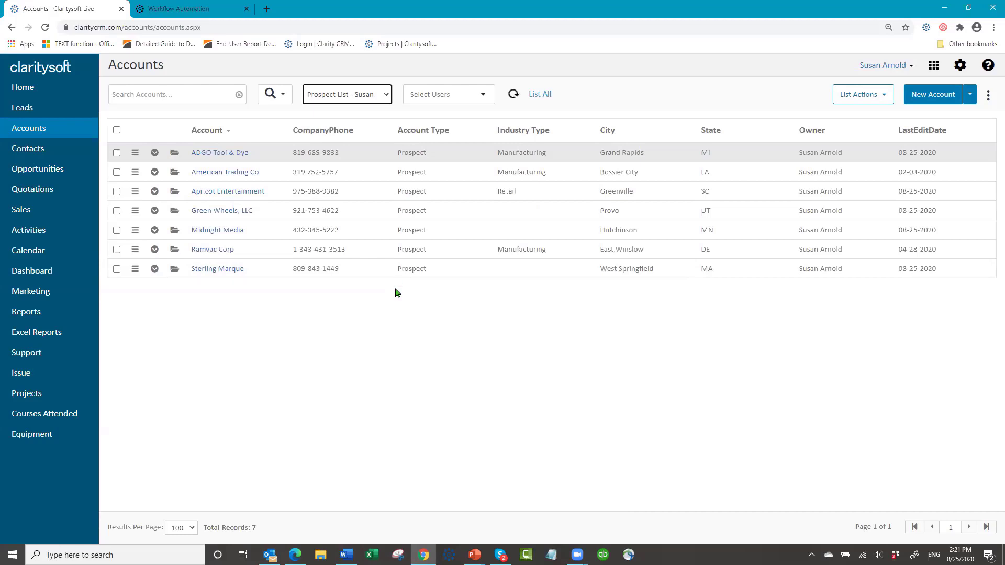
- Check Midnight Media, Green Wheels, LLC and Ramvac Corp in the prospect list
{"action": "left_click", "coordinate": [117, 230]}
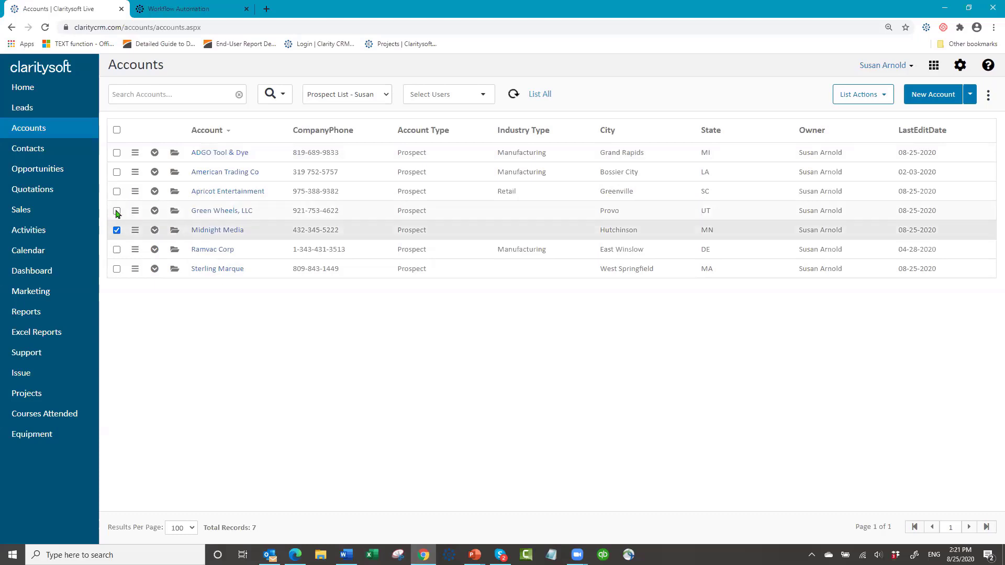
{"action": "left_click", "coordinate": [117, 211]}
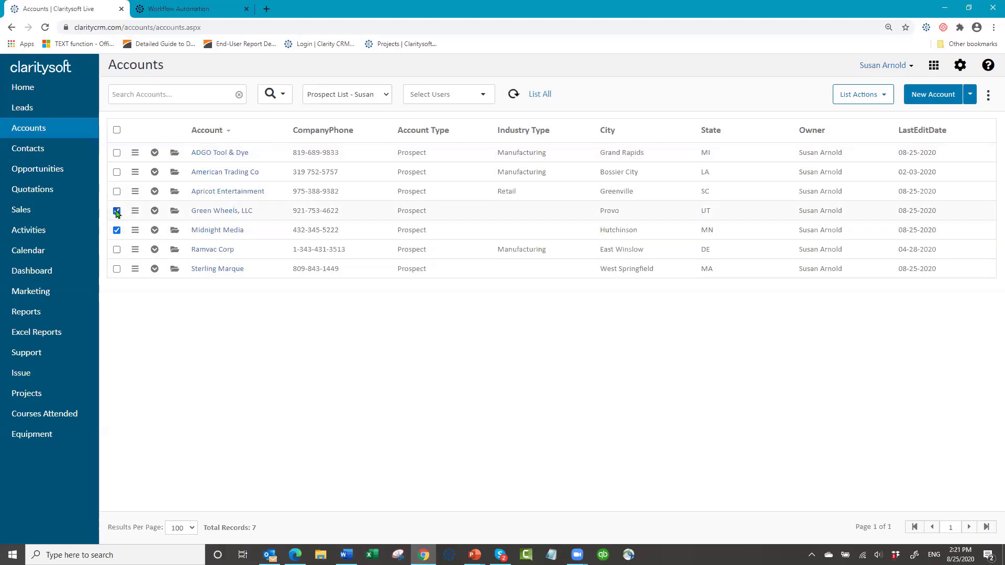
{"action": "left_click", "coordinate": [117, 252]}
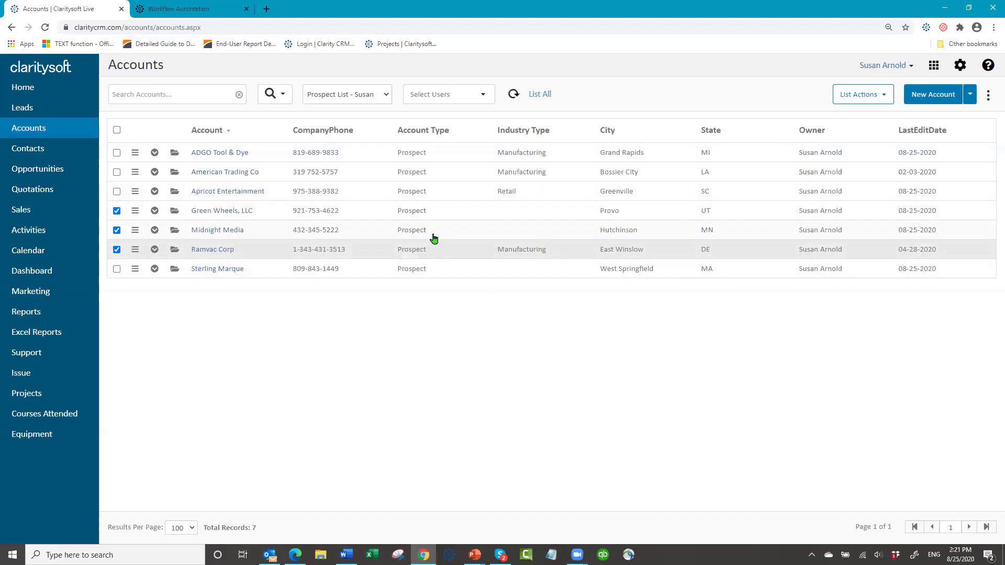
- Start a Group Edit limited to all selected records marked as checked
{"action": "left_click", "coordinate": [884, 95]}
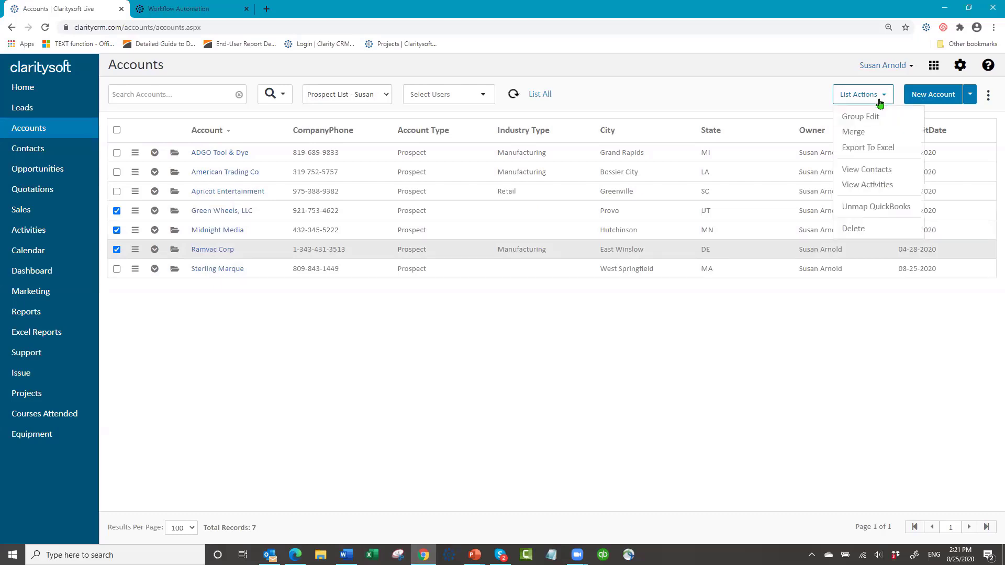
{"action": "left_click", "coordinate": [861, 117]}
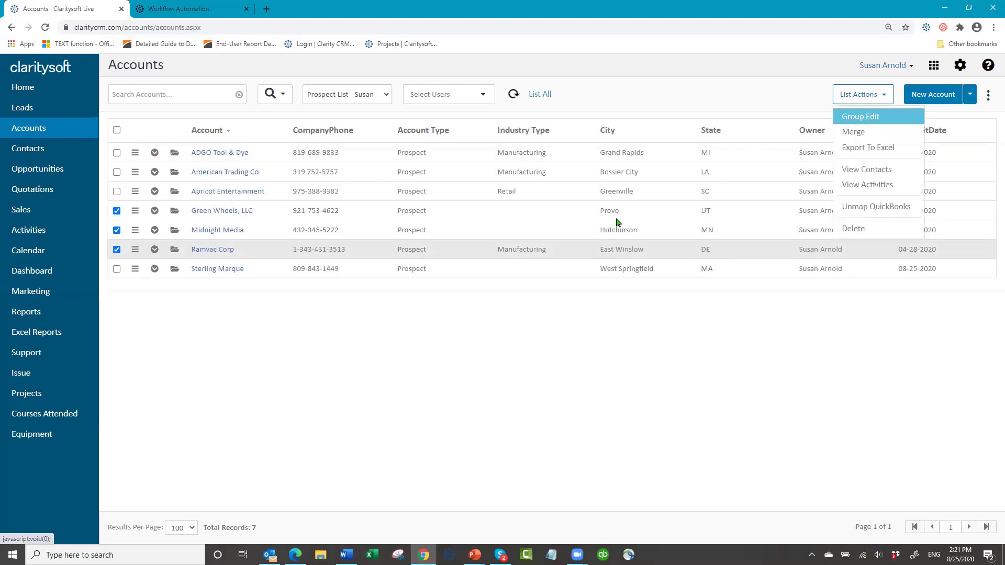
{"action": "left_click", "coordinate": [573, 335]}
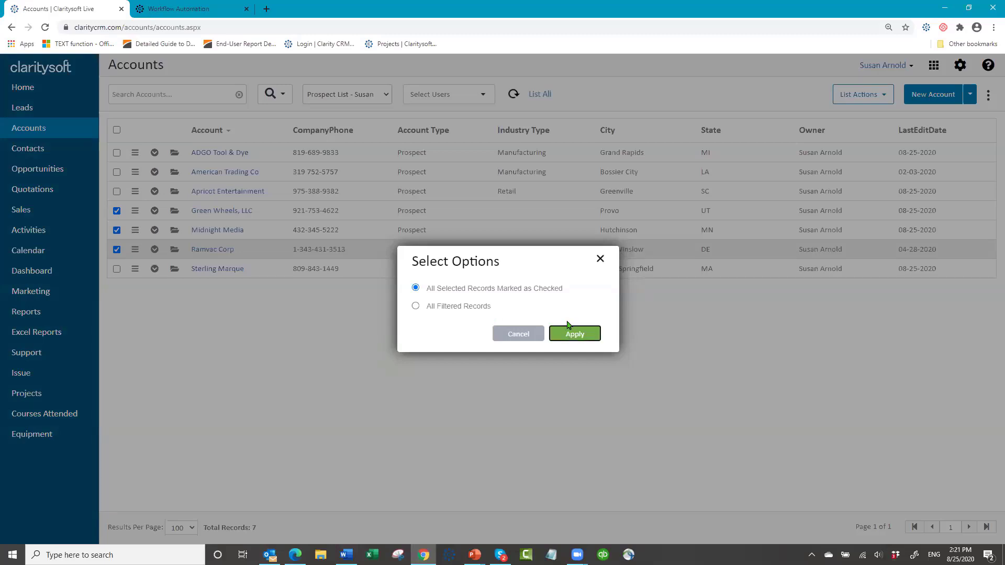
- Group-edit Account Type to Active Customer for the three checked accounts
{"action": "left_click", "coordinate": [454, 225]}
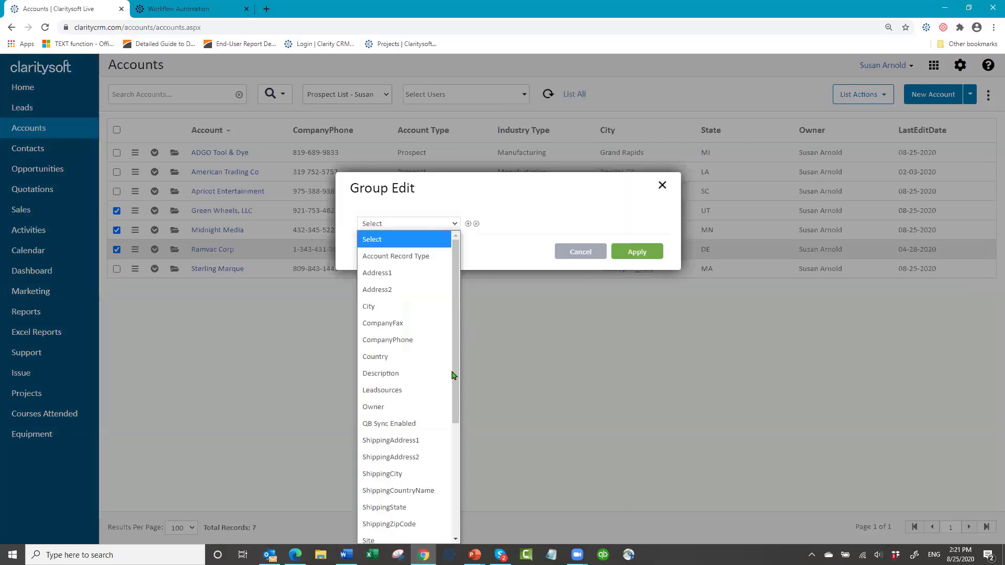
{"action": "left_click", "coordinate": [459, 487]}
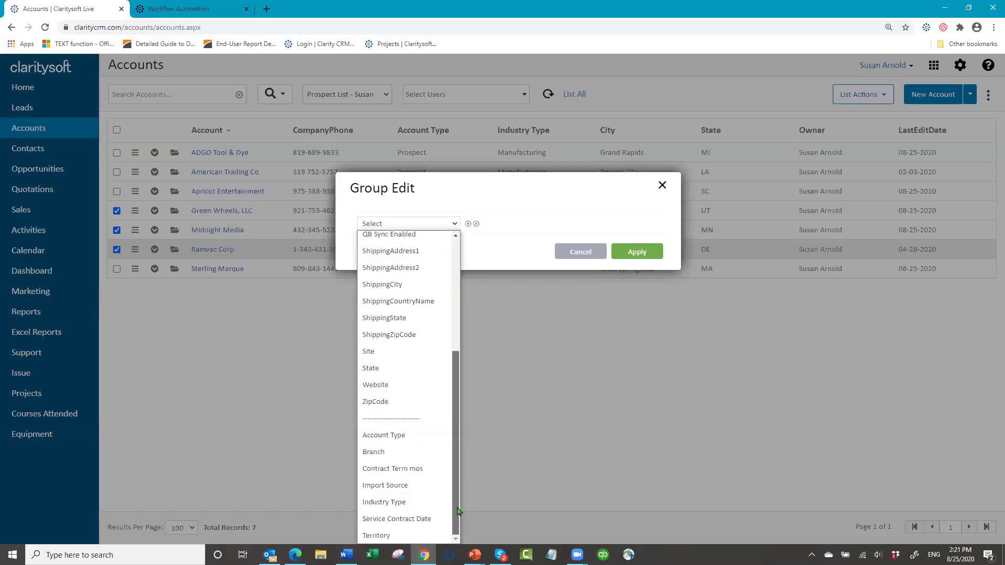
{"action": "left_click", "coordinate": [393, 442]}
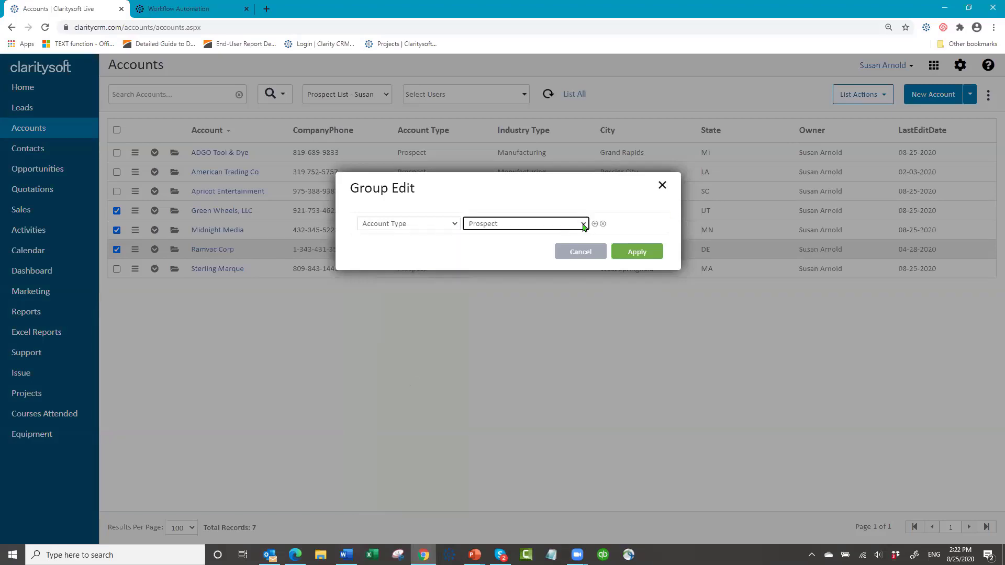
{"action": "left_click", "coordinate": [579, 227]}
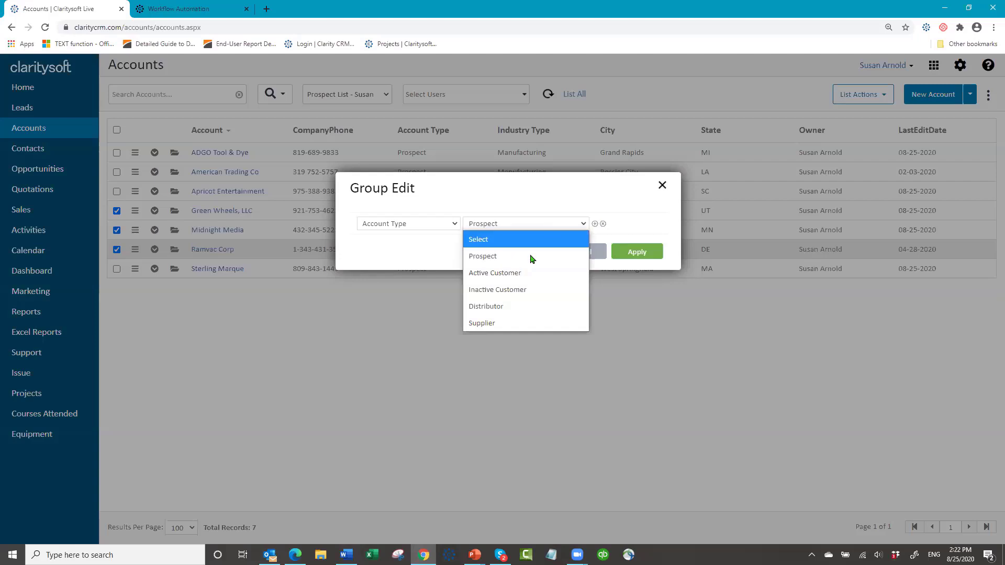
{"action": "left_click", "coordinate": [523, 277]}
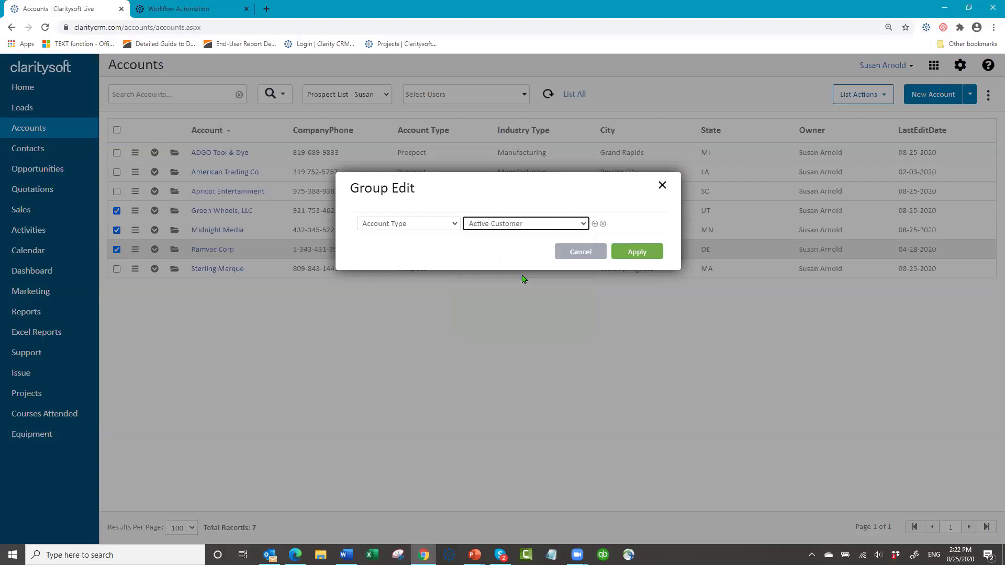
{"action": "left_click", "coordinate": [644, 257]}
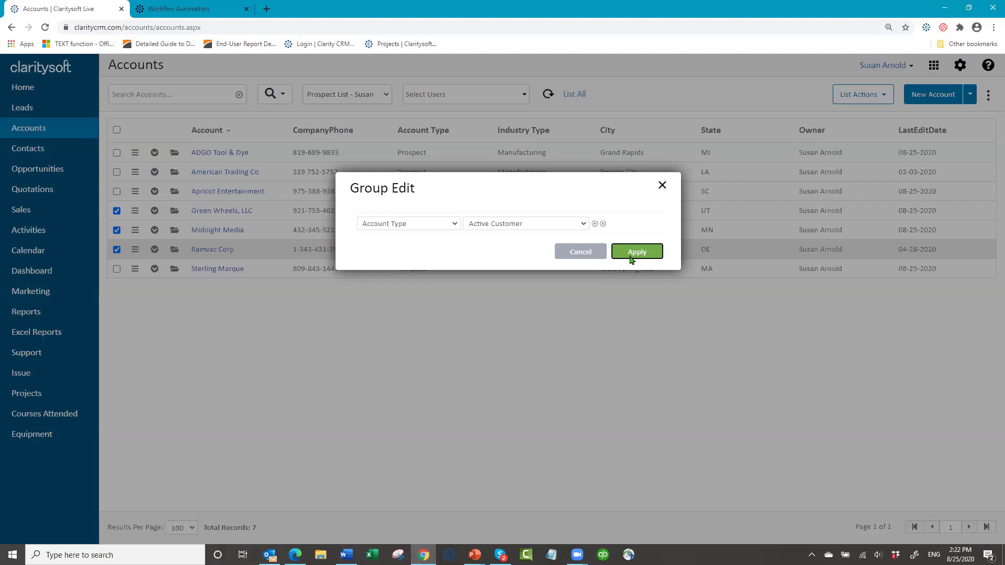
{"action": "left_click", "coordinate": [631, 260]}
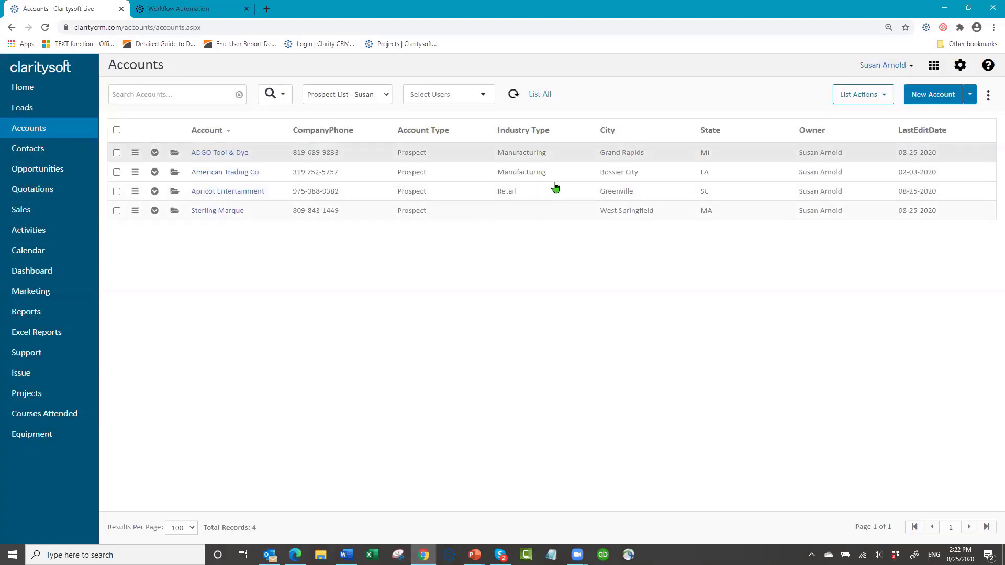
- Show the Active Customers view sorted by LastEditDate, newest first
{"action": "left_click", "coordinate": [385, 95]}
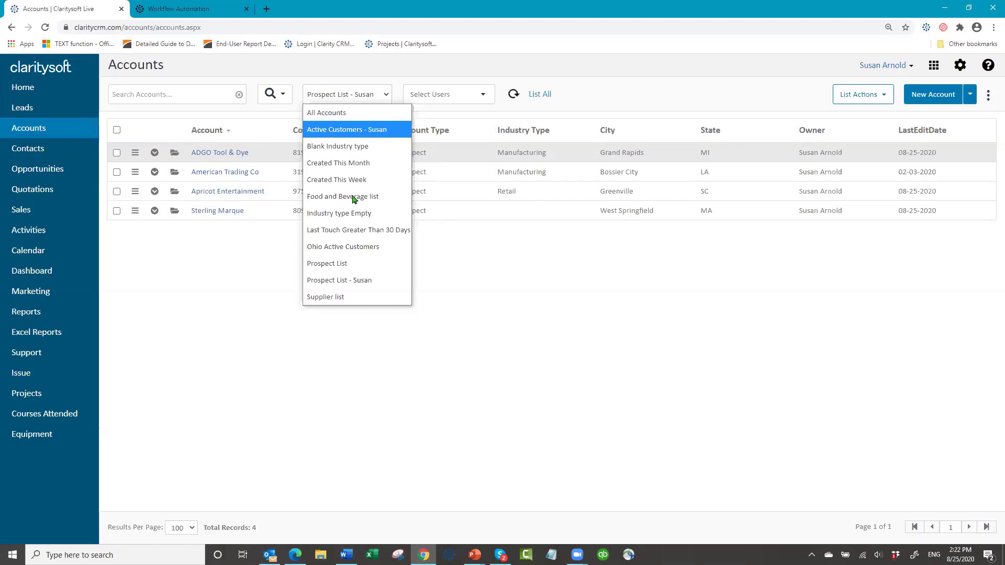
{"action": "left_click", "coordinate": [372, 129]}
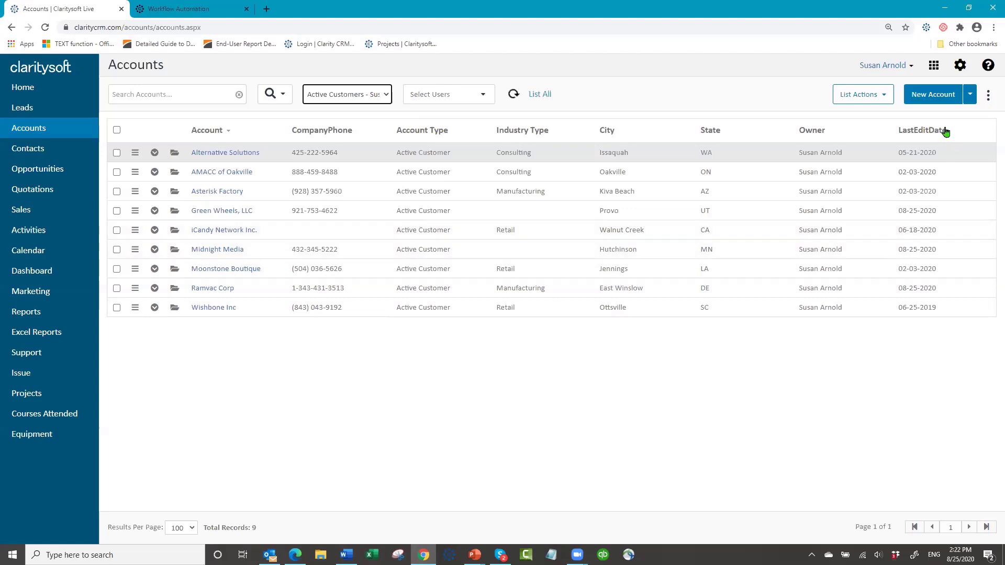
{"action": "left_click", "coordinate": [910, 132]}
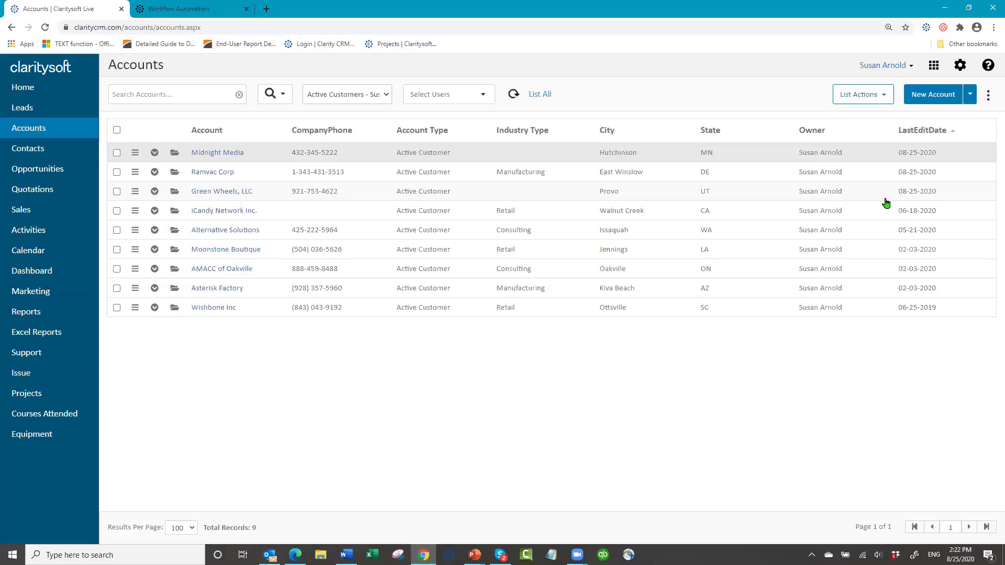
- Check Midnight Media, Ramvac Corp and Green Wheels, LLC for a bulk action
{"action": "left_click", "coordinate": [116, 152]}
{"action": "left_click", "coordinate": [117, 172]}
{"action": "left_click", "coordinate": [117, 192]}
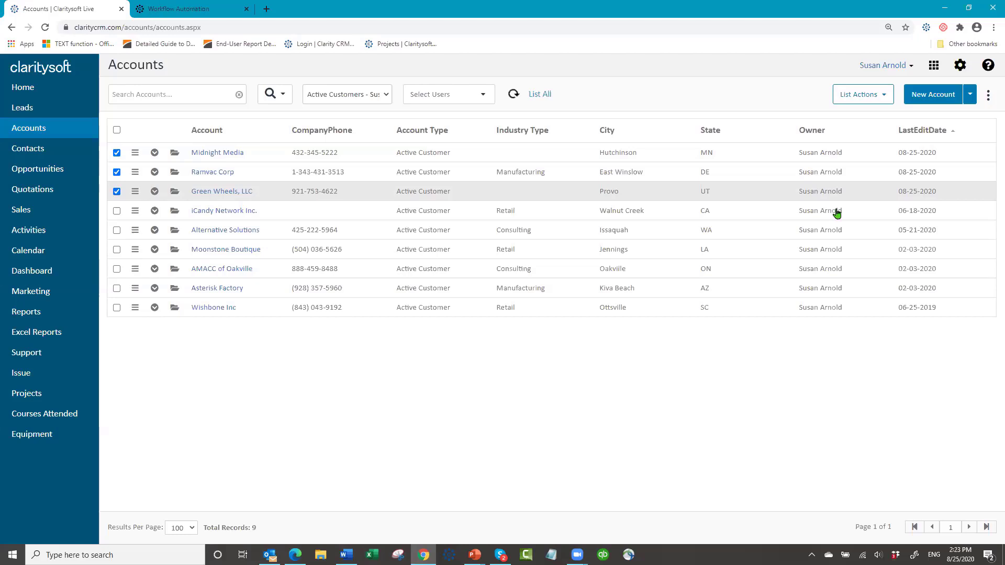
{"action": "left_click", "coordinate": [885, 93]}
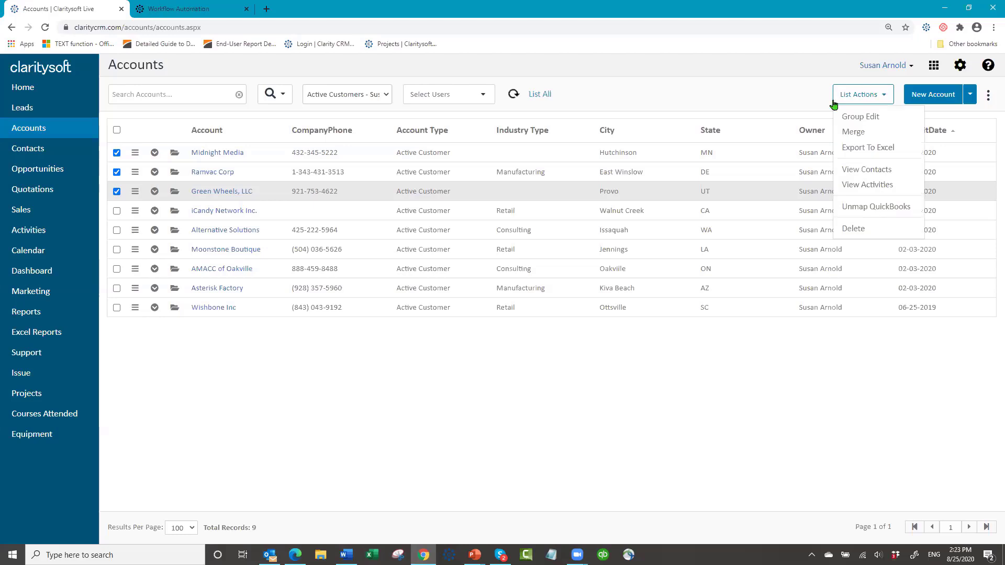
- View Contacts for only the three checked active customer accounts
{"action": "left_click", "coordinate": [868, 174]}
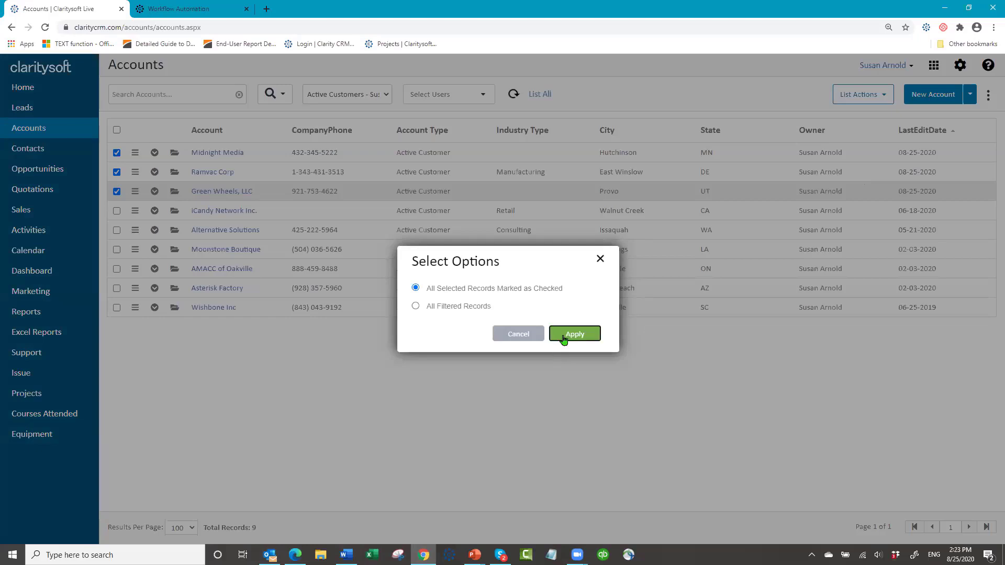
{"action": "left_click", "coordinate": [564, 335]}
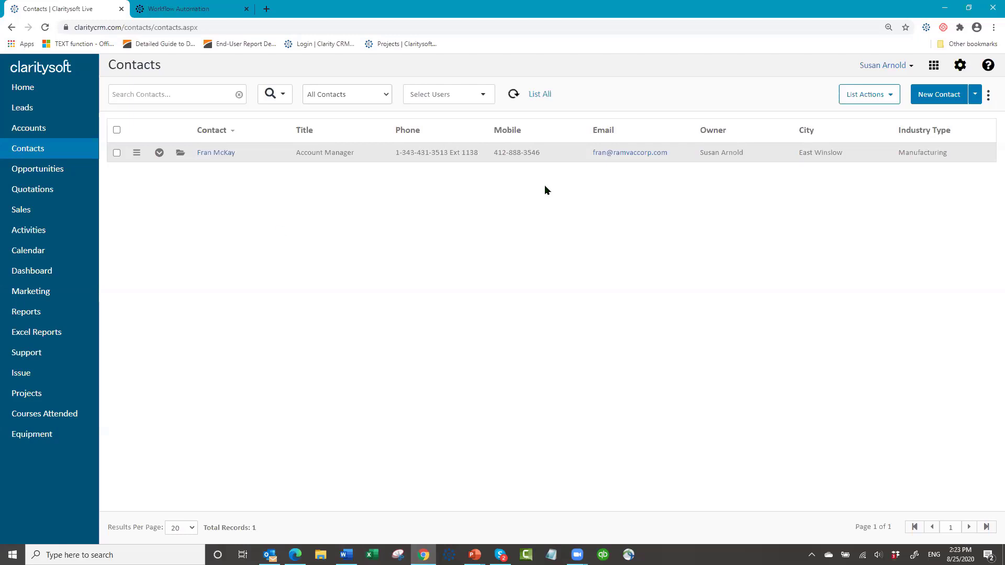
{"action": "left_click", "coordinate": [989, 96]}
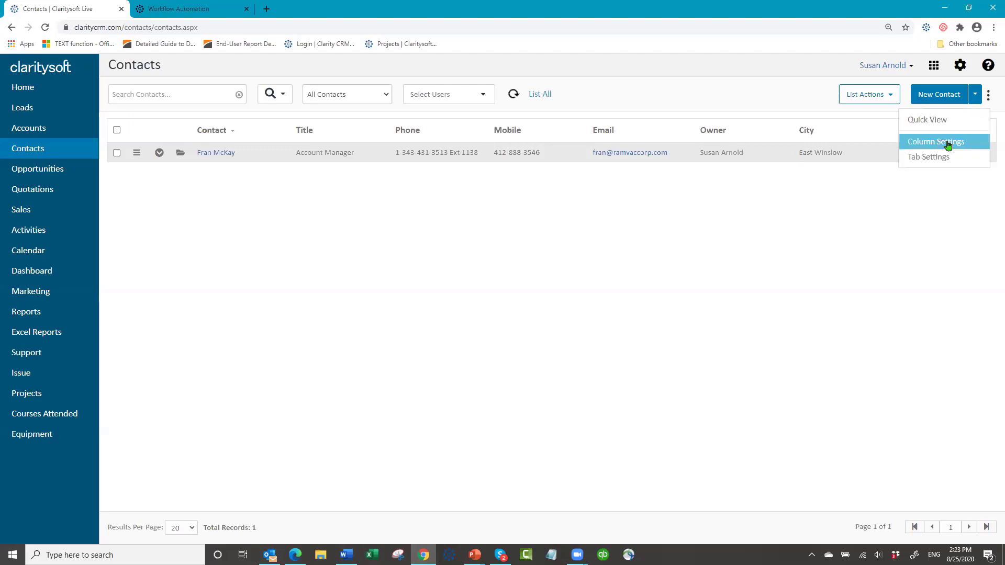
- Move Account to the top of the visible columns so it leads the Contacts list
{"action": "left_click", "coordinate": [949, 144]}
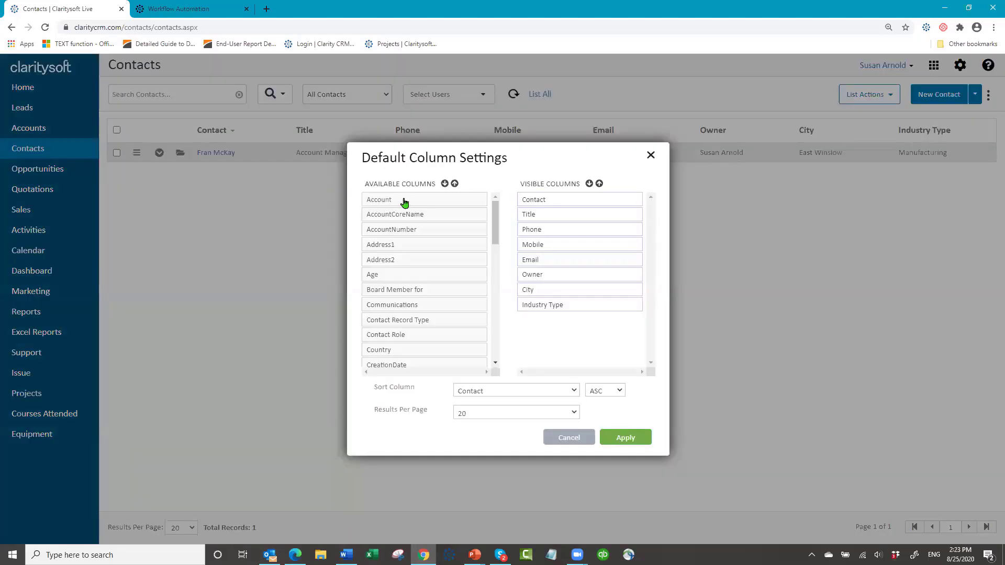
{"action": "left_click_drag", "start_coordinate": [405, 202], "coordinate": [567, 214]}
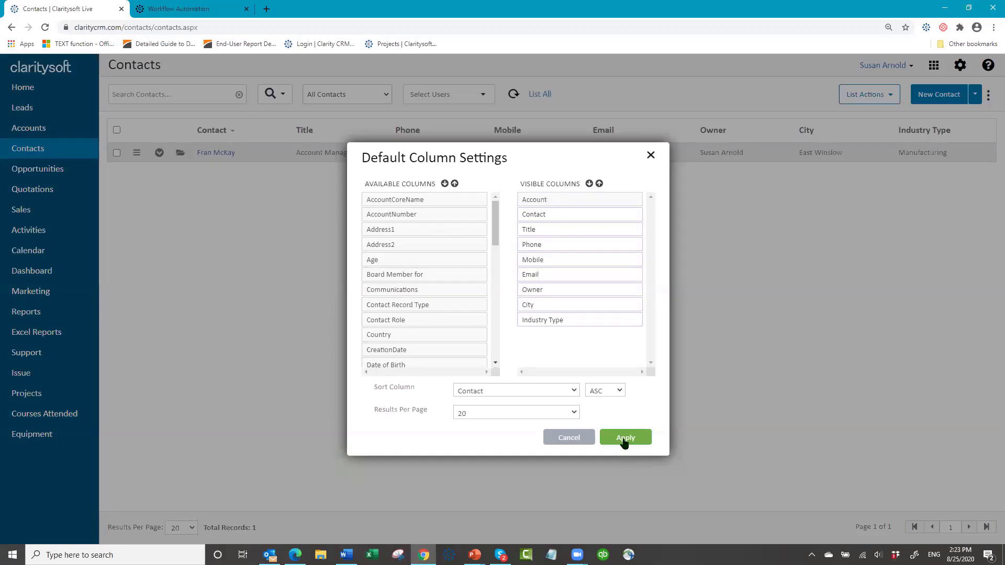
{"action": "left_click", "coordinate": [625, 442]}
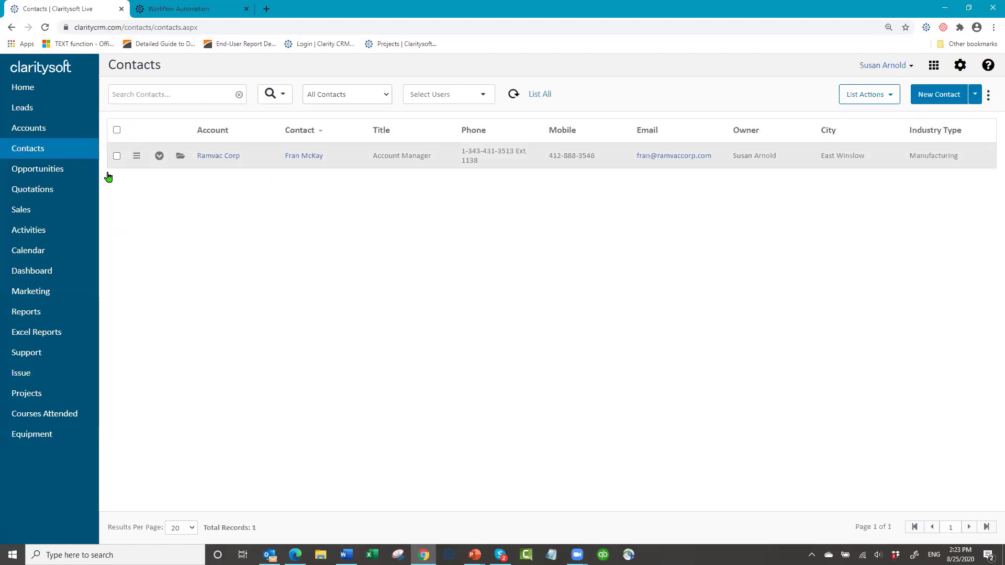
- Assign the New Customer action plan to the checked Ramvac Corp contact and save it
{"action": "left_click", "coordinate": [117, 156]}
{"action": "left_click", "coordinate": [883, 97]}
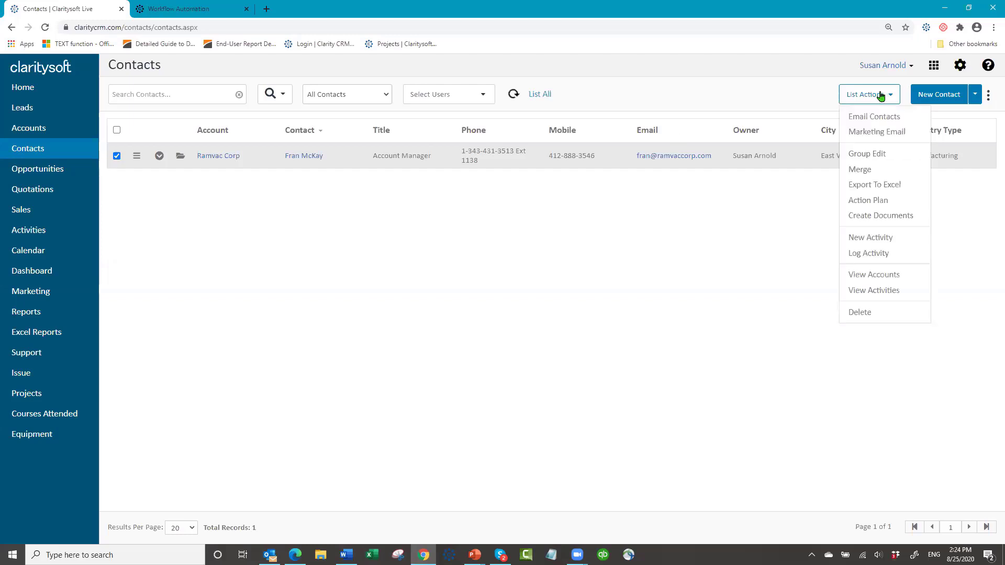
{"action": "left_click", "coordinate": [884, 202]}
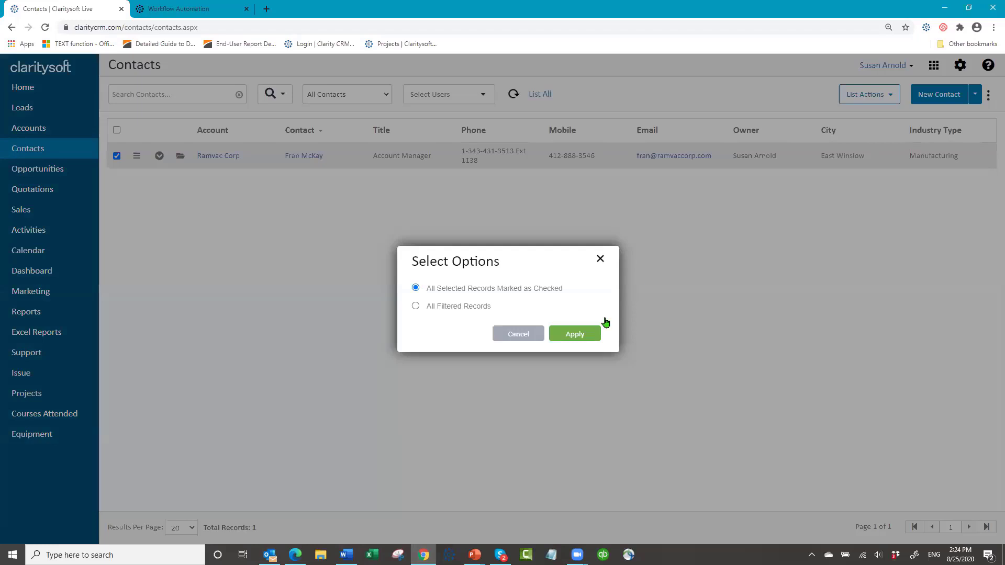
{"action": "left_click", "coordinate": [590, 335]}
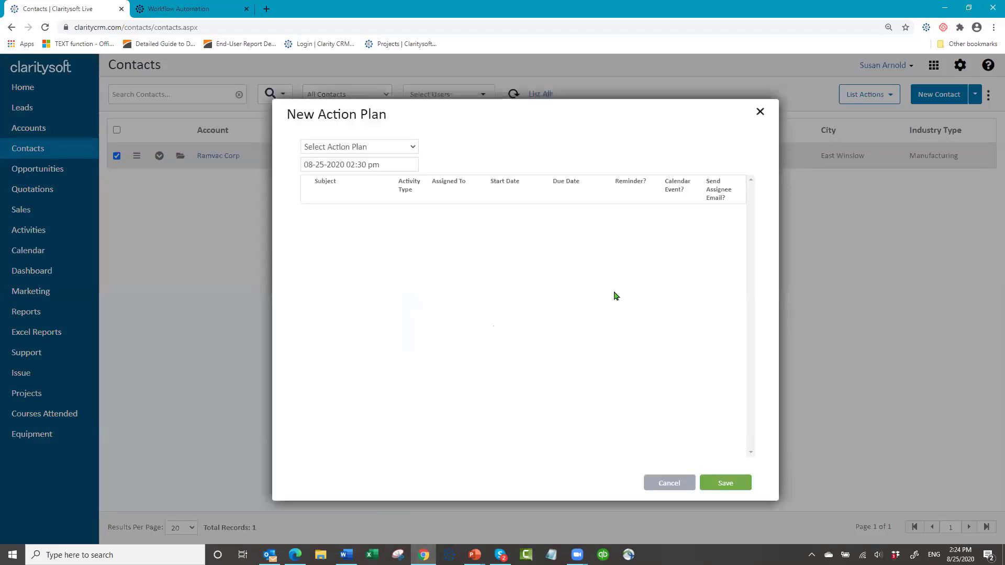
{"action": "left_click", "coordinate": [413, 148]}
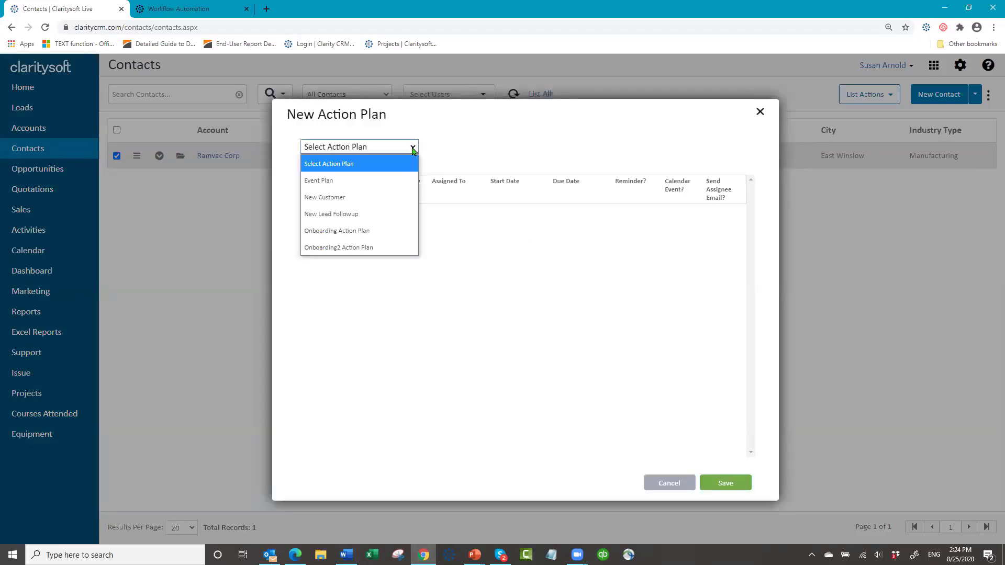
{"action": "left_click", "coordinate": [384, 201]}
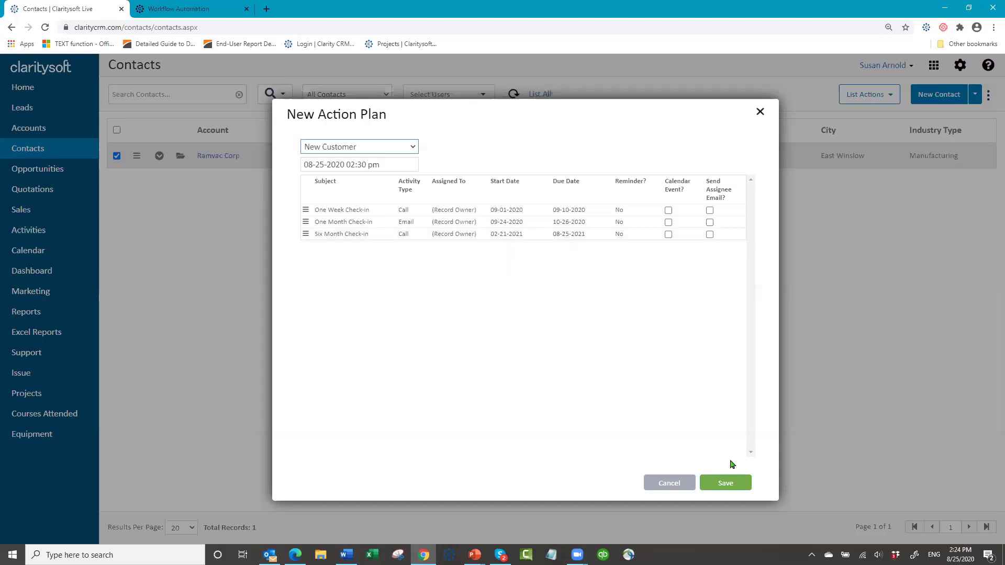
{"action": "left_click", "coordinate": [731, 482]}
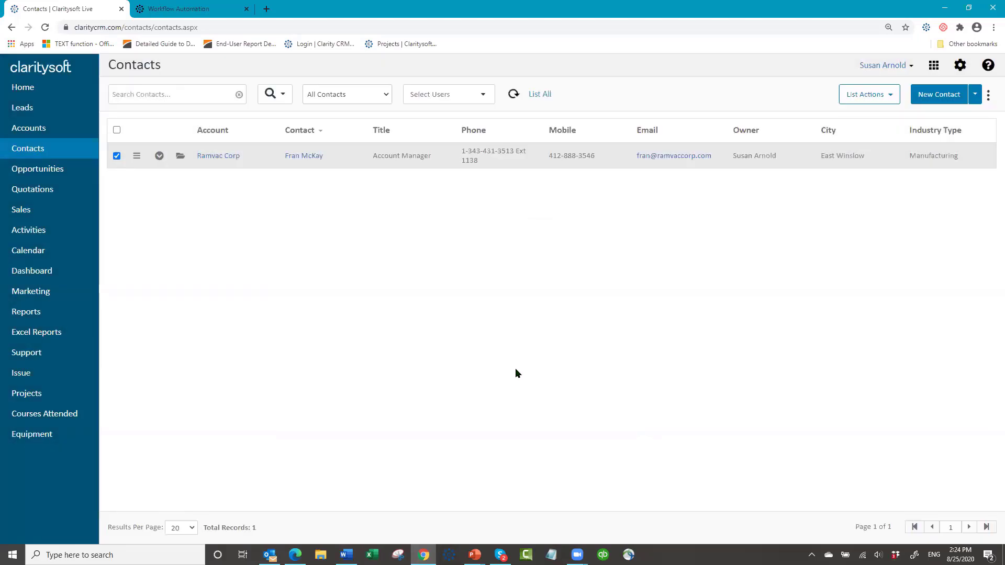
- Review the contact's open activities, then list all 222 contacts again
{"action": "left_click", "coordinate": [160, 156]}
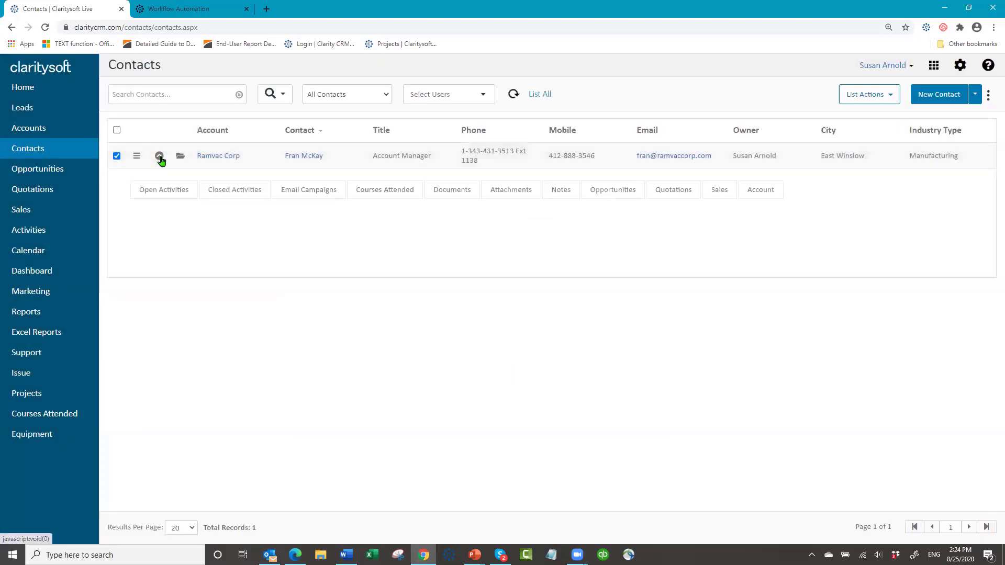
{"action": "left_click", "coordinate": [164, 191]}
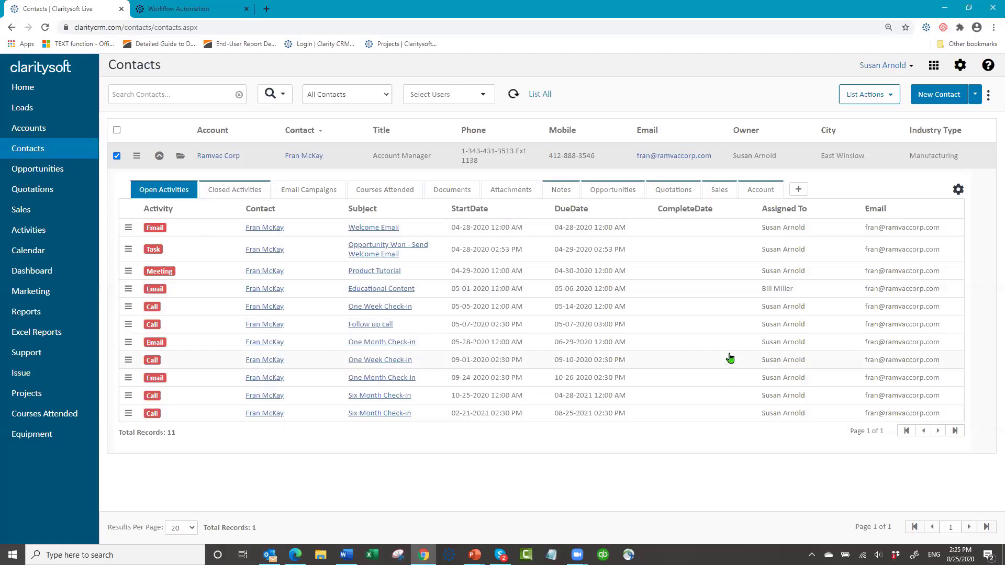
{"action": "left_click", "coordinate": [160, 160]}
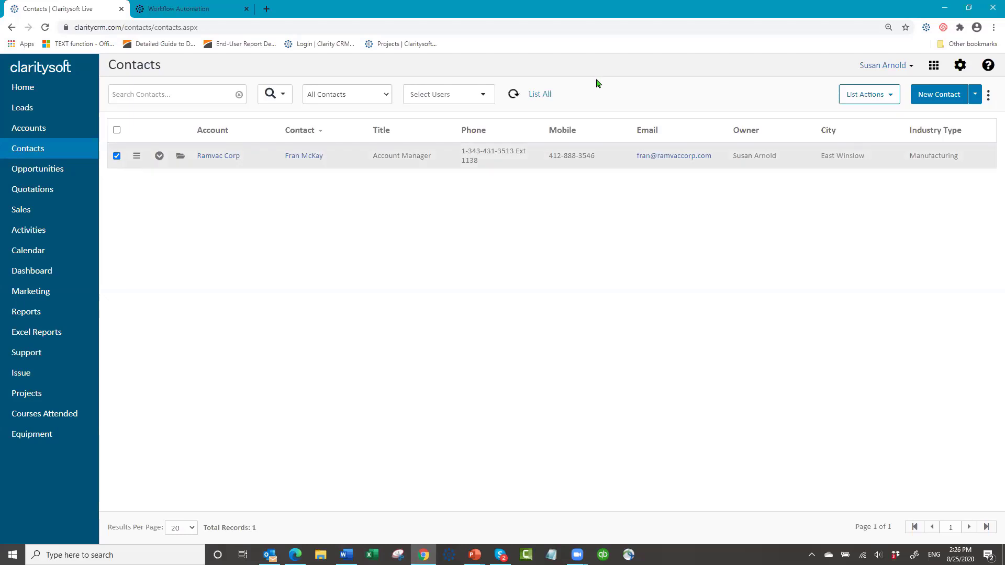
{"action": "left_click", "coordinate": [541, 98]}
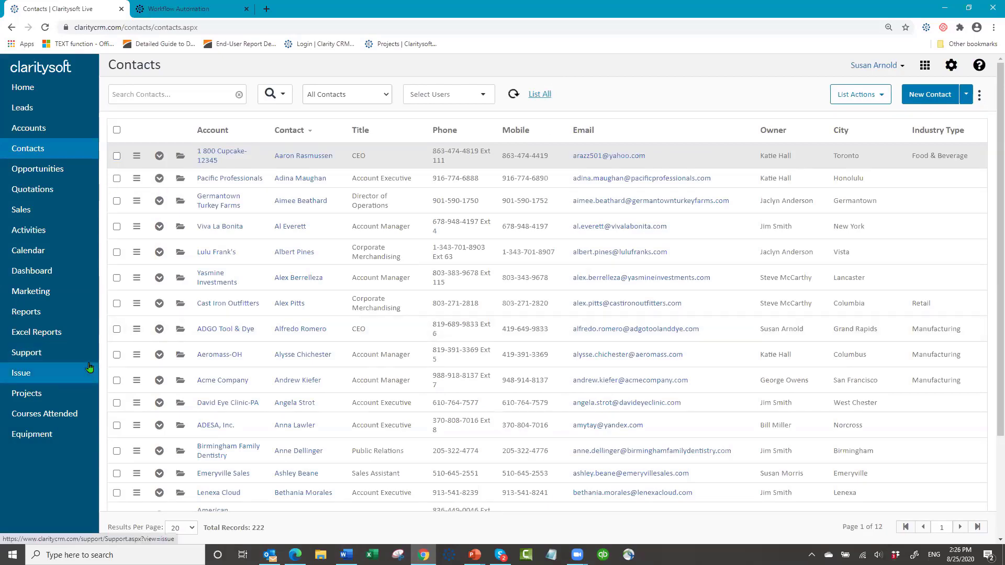
- Open the Opportunities list (527 records, $5,238,956.51) and select the first row
{"action": "left_click", "coordinate": [52, 170]}
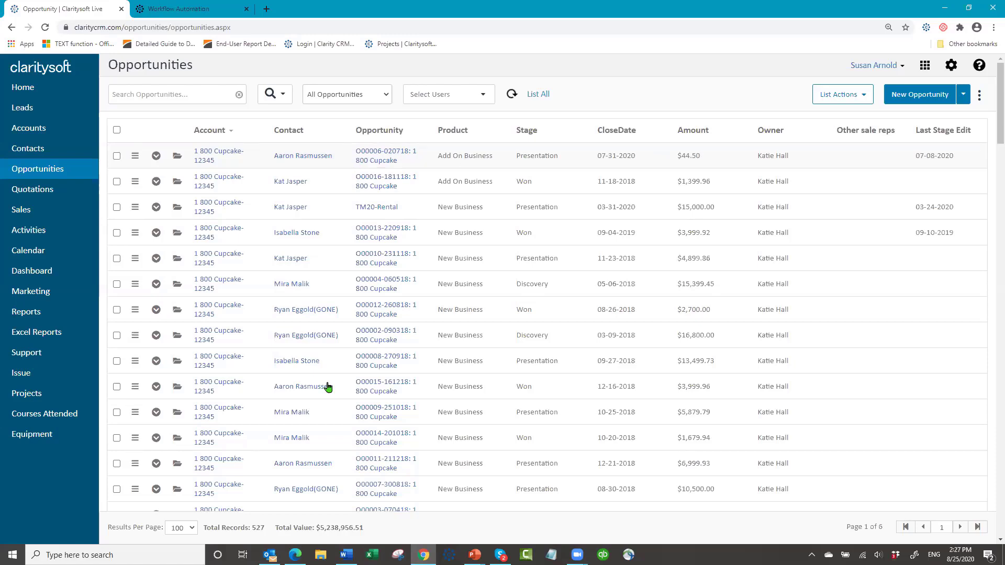
{"action": "left_click", "coordinate": [488, 165]}
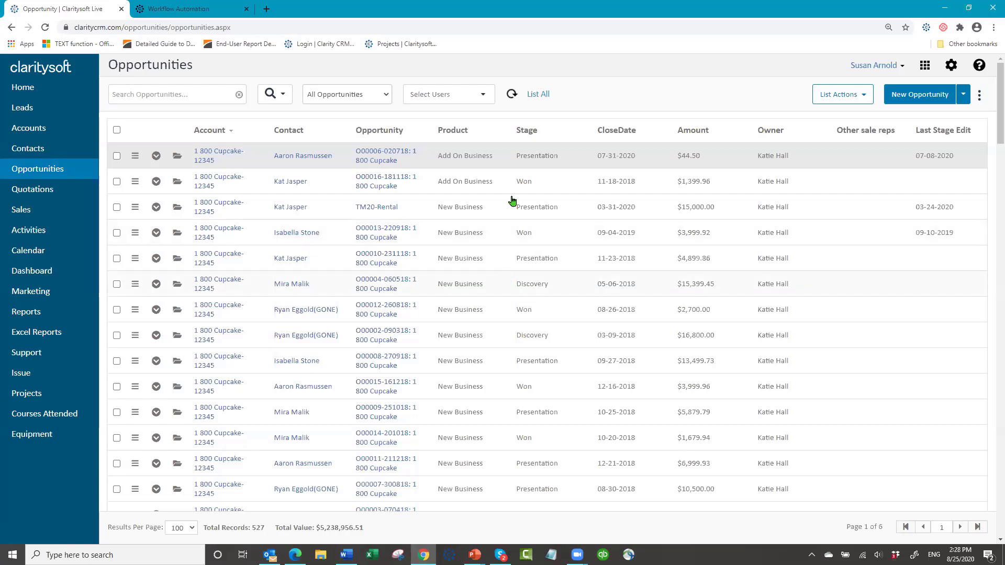
- Switch opportunities to the All Active view (366 records), leaving the user filter unset
{"action": "left_click", "coordinate": [388, 95]}
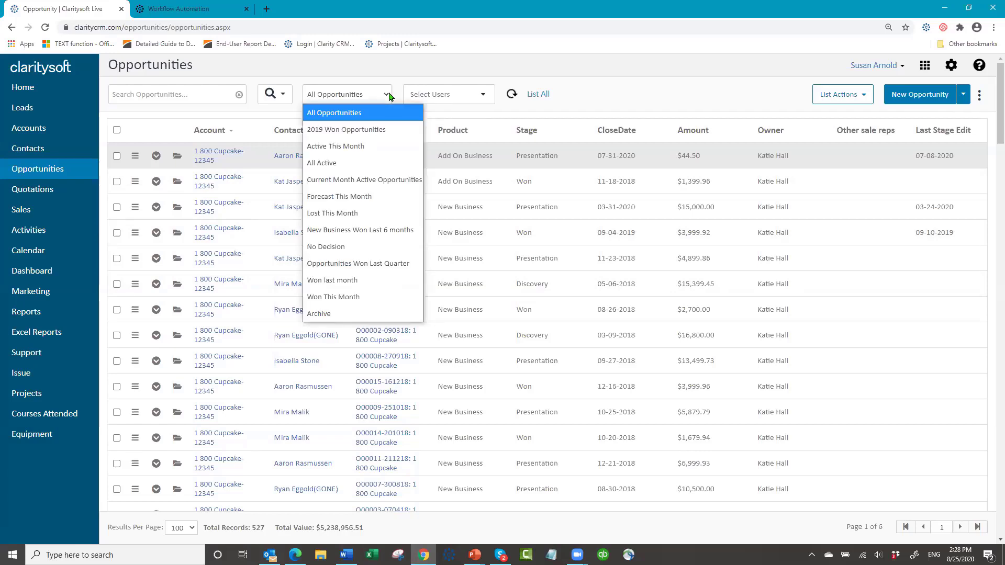
{"action": "left_click", "coordinate": [360, 161]}
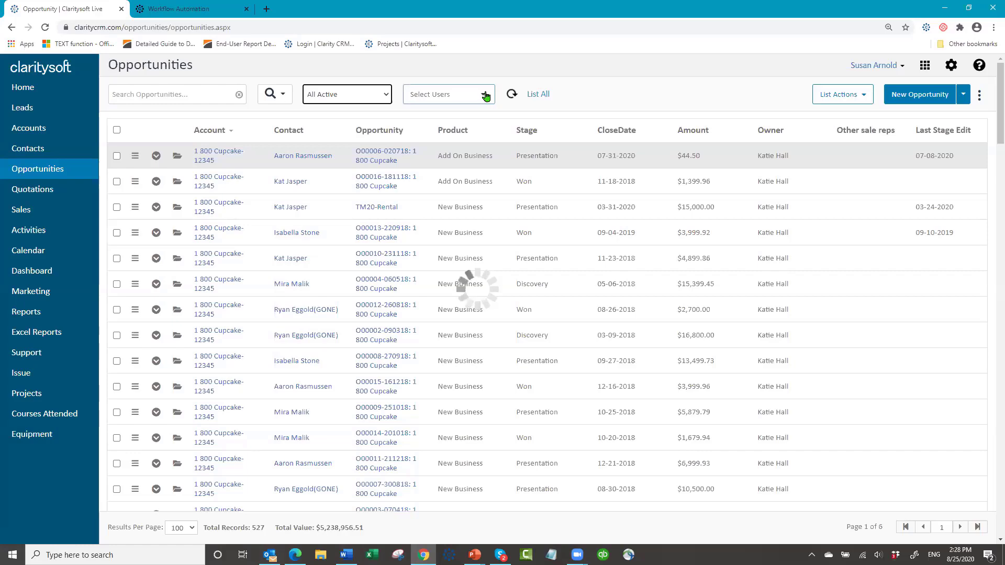
{"action": "left_click", "coordinate": [483, 95]}
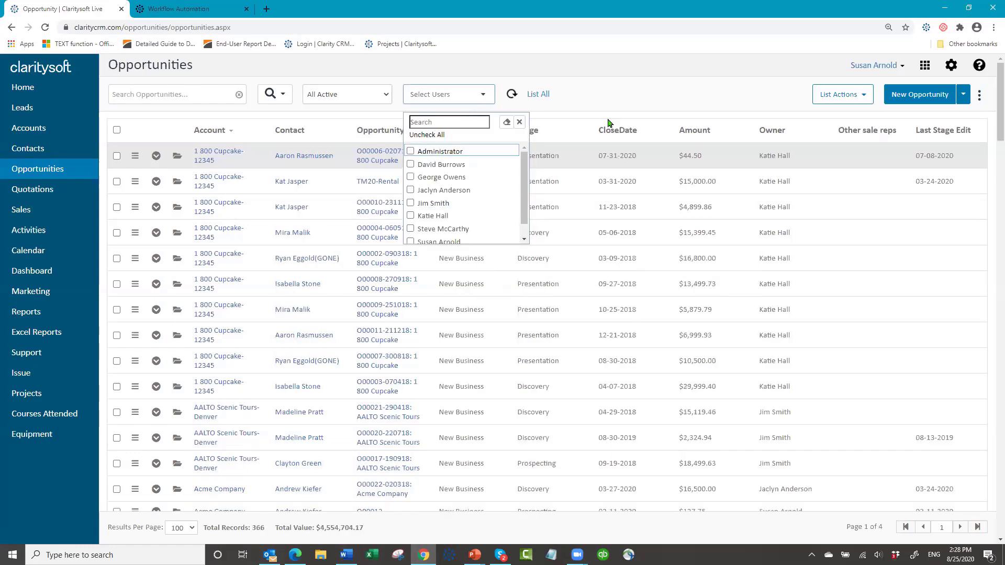
{"action": "left_click", "coordinate": [619, 84]}
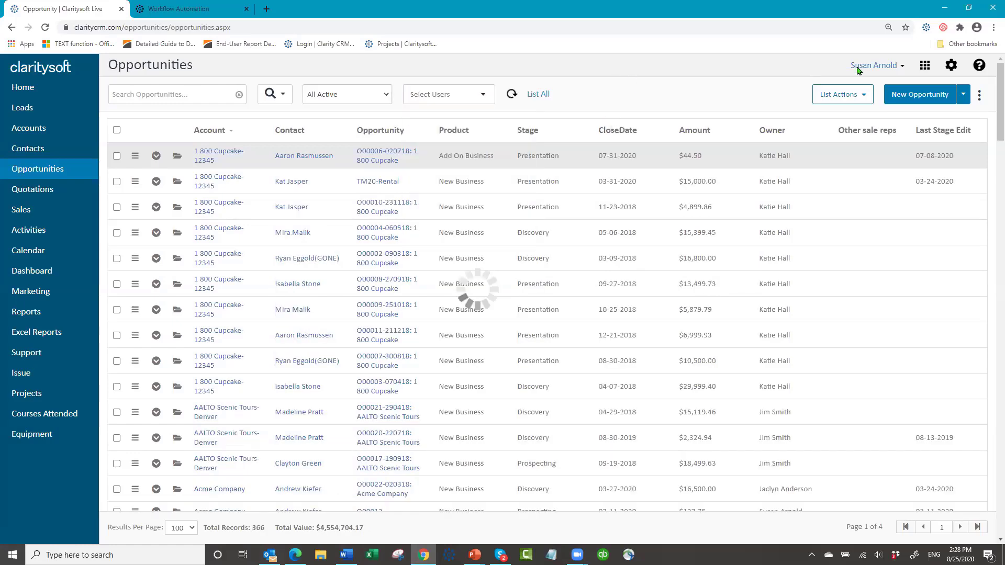
- Go to Settings and open the Workflow Automation Templates list
{"action": "left_click", "coordinate": [950, 67]}
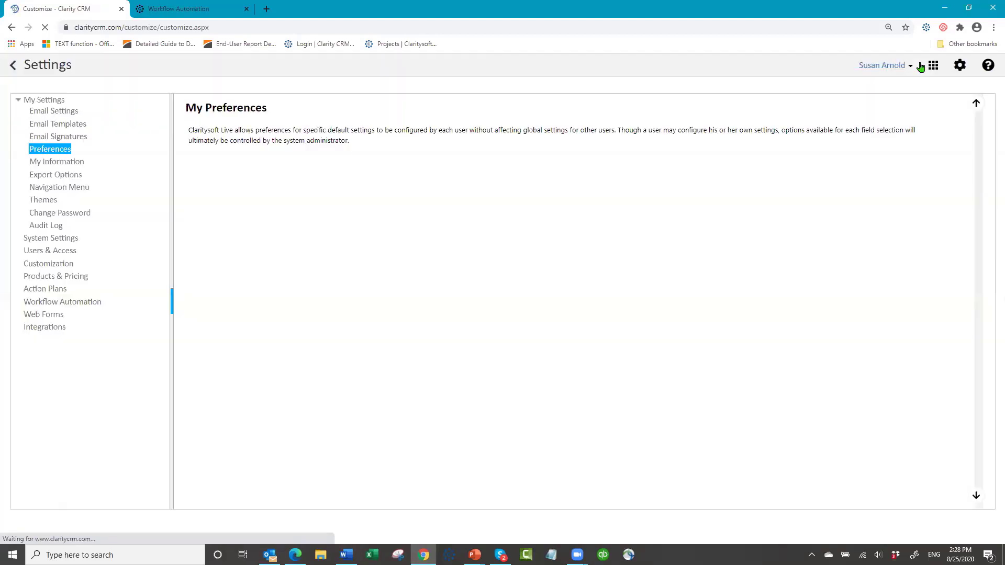
{"action": "left_click", "coordinate": [63, 305]}
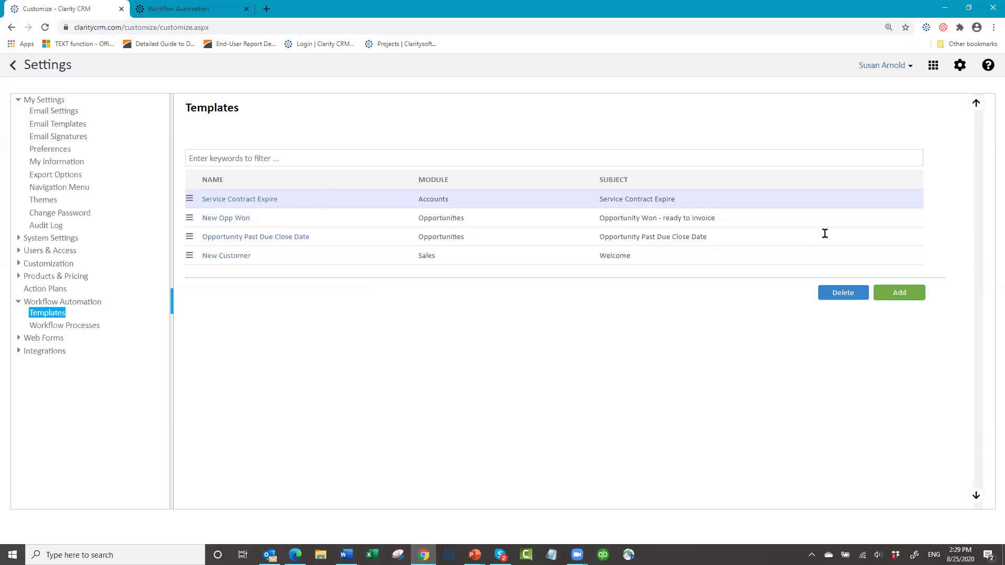
- Add a new template named 'New Opp Won - Ready to Invoice'
{"action": "left_click", "coordinate": [899, 292]}
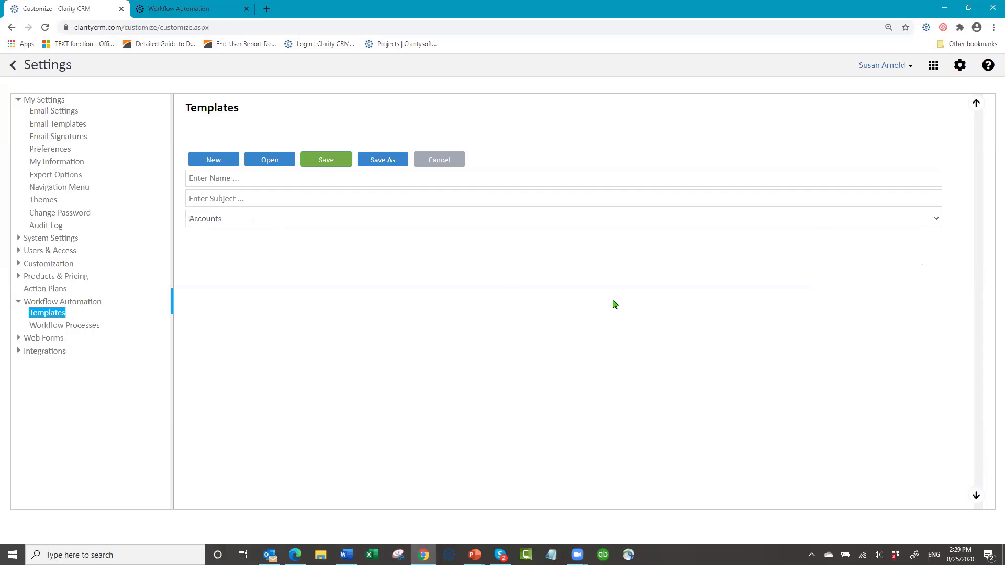
{"action": "left_click", "coordinate": [225, 181]}
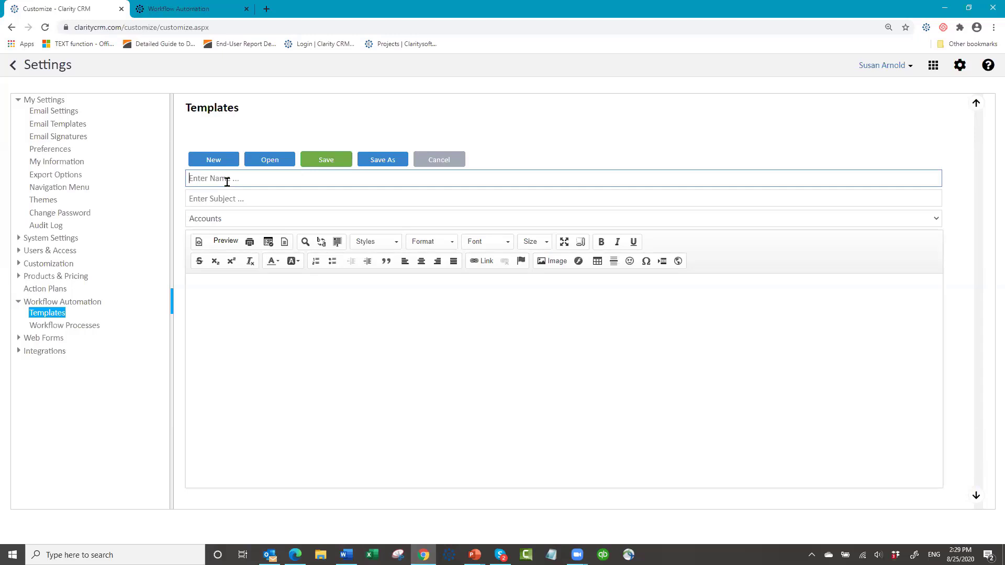
{"action": "type", "text": "New Opp "}
{"action": "type", "text": "Won"}
{"action": "type", "text": " - Ready t"}
{"action": "type", "text": "o Invoi"}
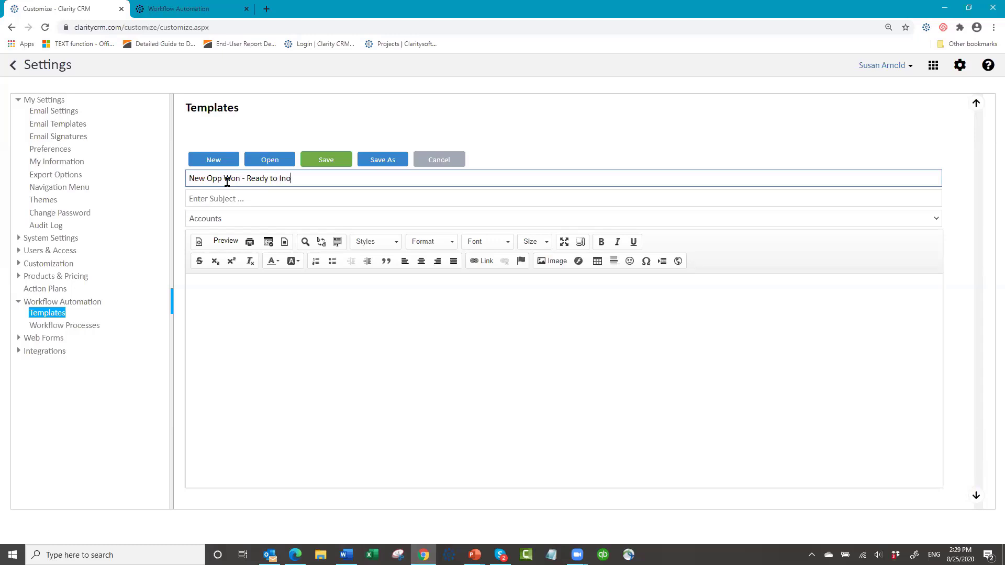
{"action": "key", "text": "BackSpace"}
{"action": "key", "text": "BackSpace"}
{"action": "key", "text": "BackSpace"}
{"action": "type", "text": "ci"}
{"action": "type", "text": "voice"}
- Copy the template name into the Subject field
{"action": "left_click", "coordinate": [232, 200]}
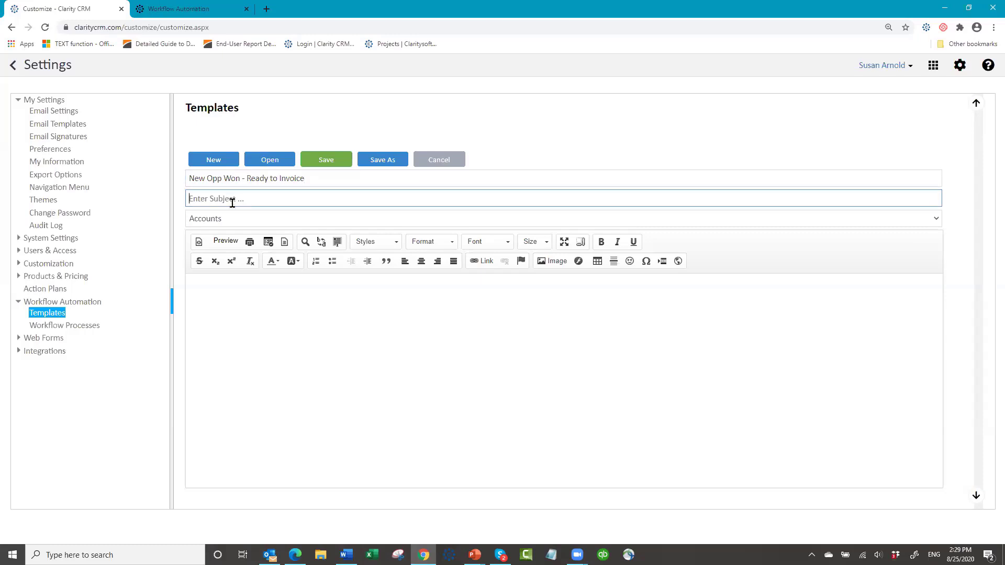
{"action": "left_click", "coordinate": [307, 178]}
{"action": "key", "text": "ctrl+a"}
{"action": "key", "text": "ctrl+c"}
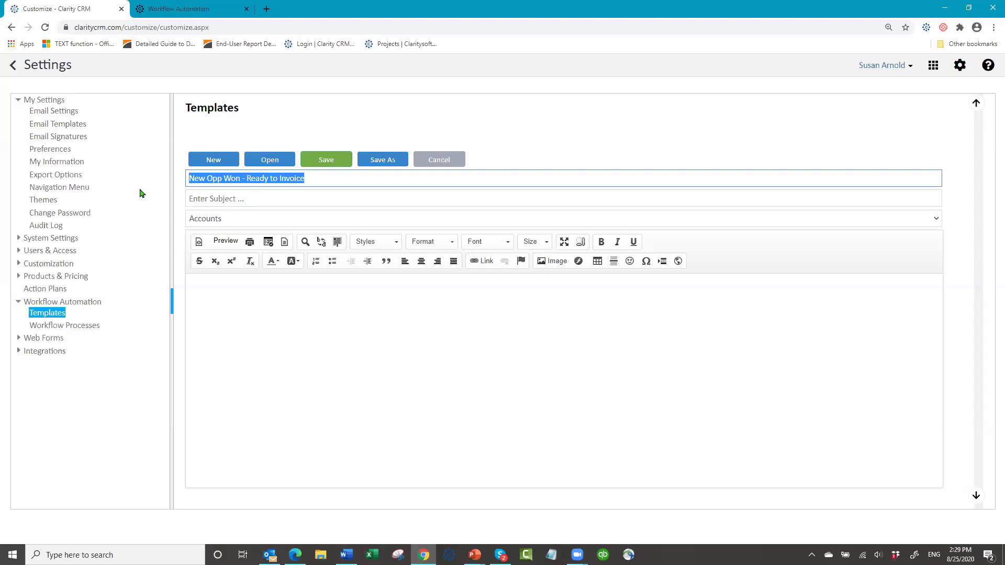
{"action": "left_click", "coordinate": [209, 199]}
{"action": "key", "text": "ctrl+v"}
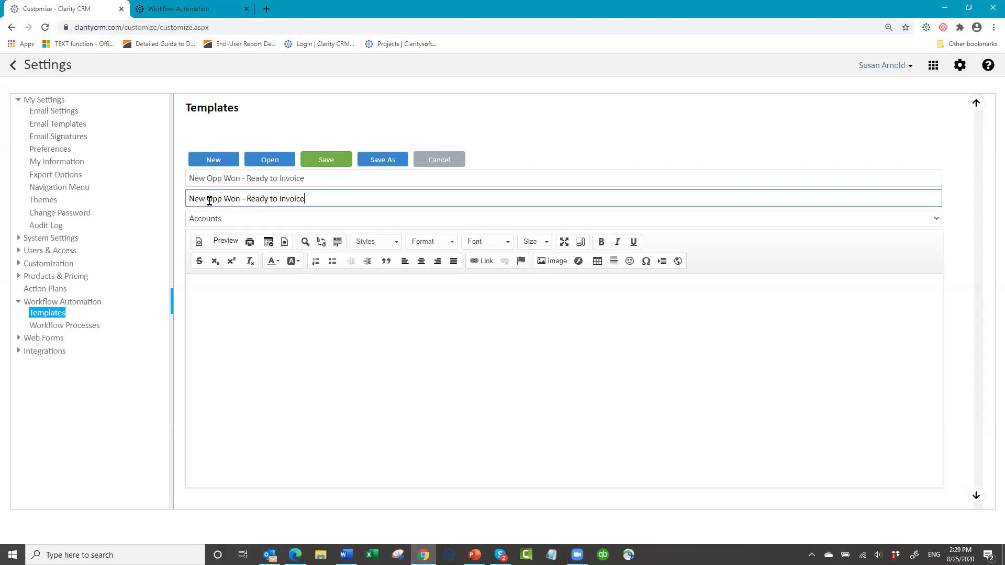
{"action": "left_click", "coordinate": [273, 220]}
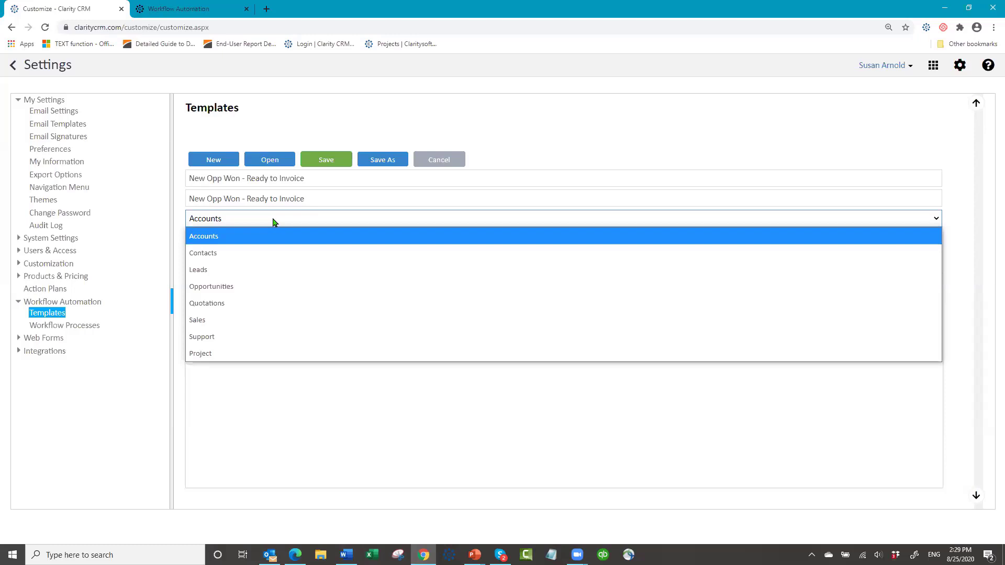
- Set the template's module to Opportunities
{"action": "left_click", "coordinate": [251, 289]}
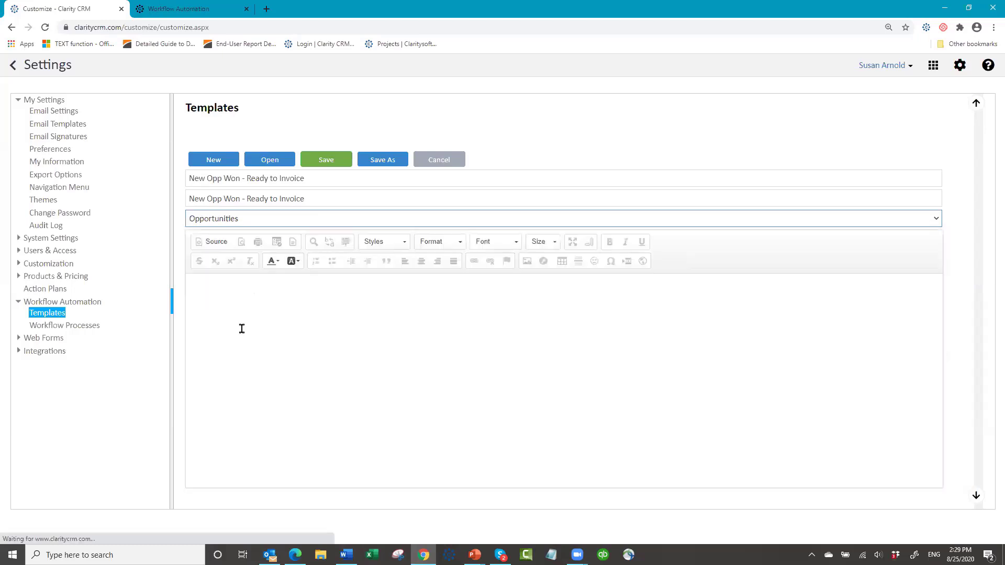
{"action": "left_click", "coordinate": [219, 293]}
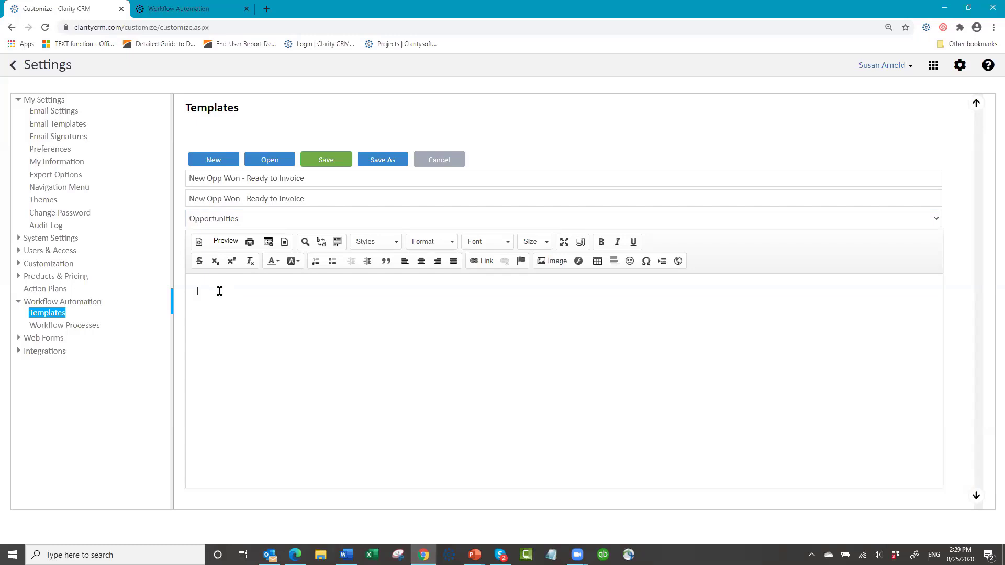
- Write 'Hello Billing,', the won-opportunity-ready-to-be-Invoiced sentence, and an 'Account:' label
{"action": "type", "text": "hello"}
{"action": "key", "text": "BackSpace"}
{"action": "key", "text": "BackSpace"}
{"action": "key", "text": "BackSpace"}
{"action": "key", "text": "BackSpace"}
{"action": "type", "text": "Hello Billi"}
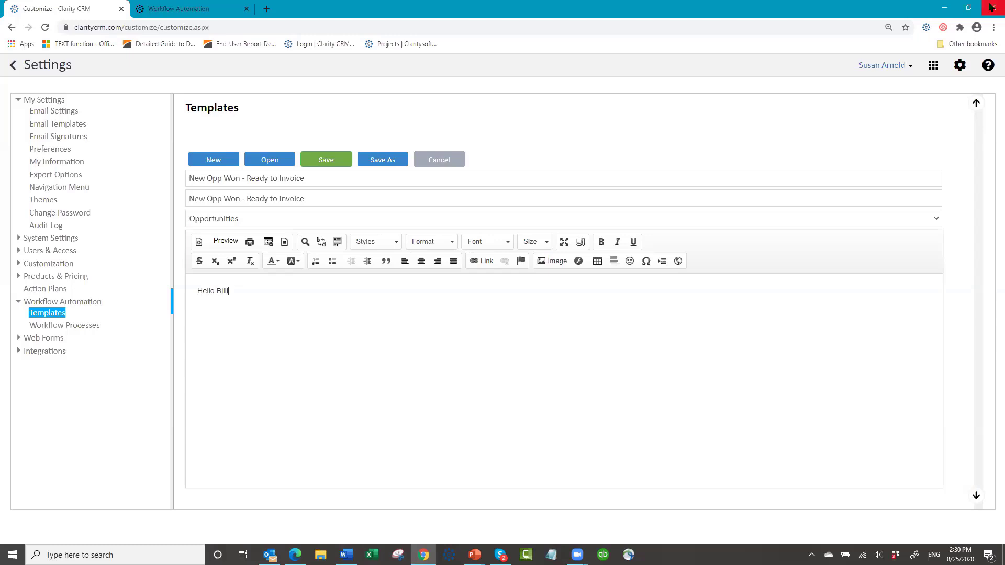
{"action": "type", "text": "ng,"}
{"action": "key", "text": "Return"}
{"action": "type", "text": "We have won a new opportunity"}
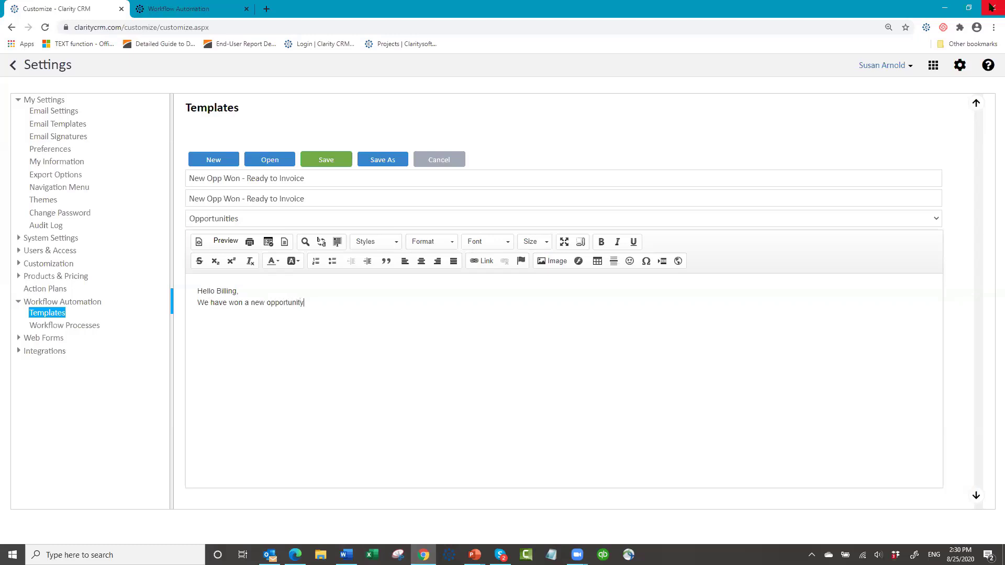
{"action": "type", "text": " and it is ready to be b"}
{"action": "key", "text": "BackSpace"}
{"action": "type", "text": "Invoice"}
{"action": "type", "text": "d"}
{"action": "type", "text": "Account"}
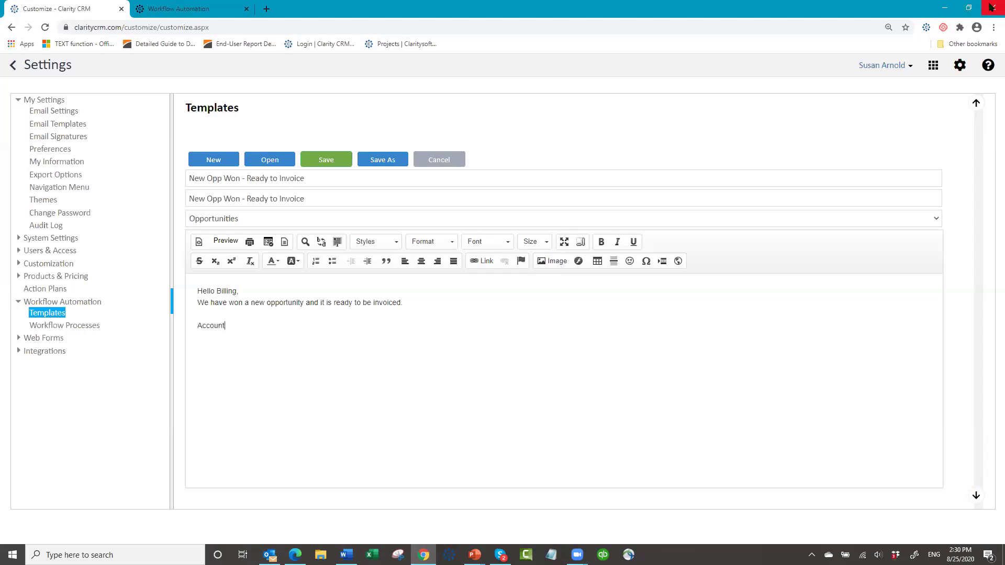
{"action": "type", "text": ":"}
- Insert the Account merge field and add a Contact line with its merge field
{"action": "left_click", "coordinate": [269, 242]}
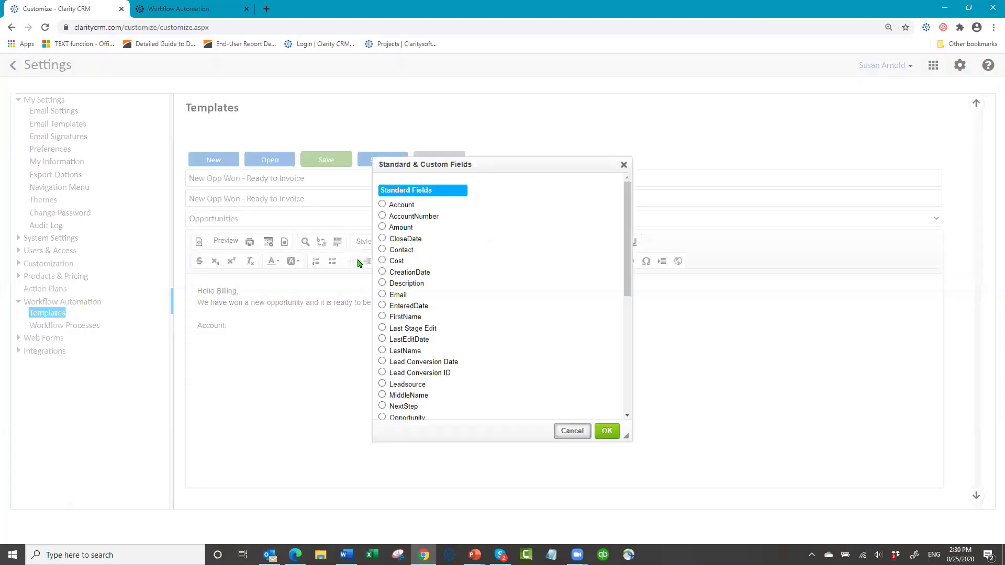
{"action": "left_click", "coordinate": [382, 204]}
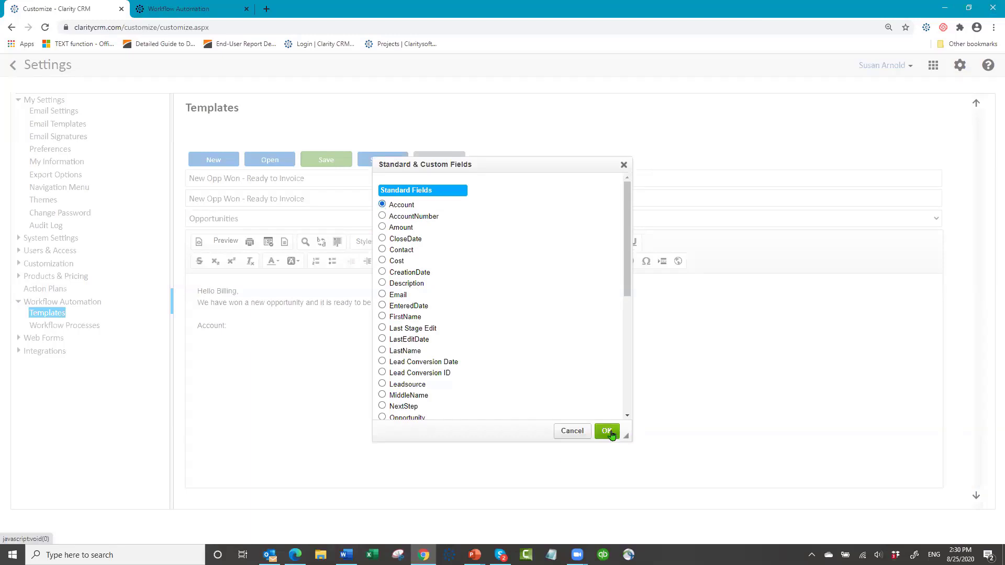
{"action": "left_click", "coordinate": [606, 432]}
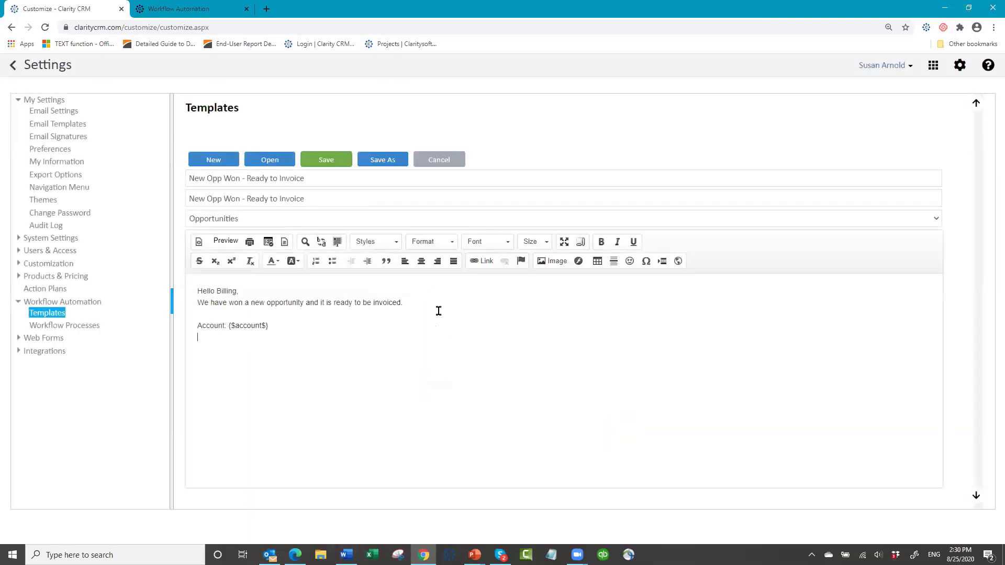
{"action": "key", "text": "Return"}
{"action": "type", "text": "Contact:"}
{"action": "left_click", "coordinate": [269, 242]}
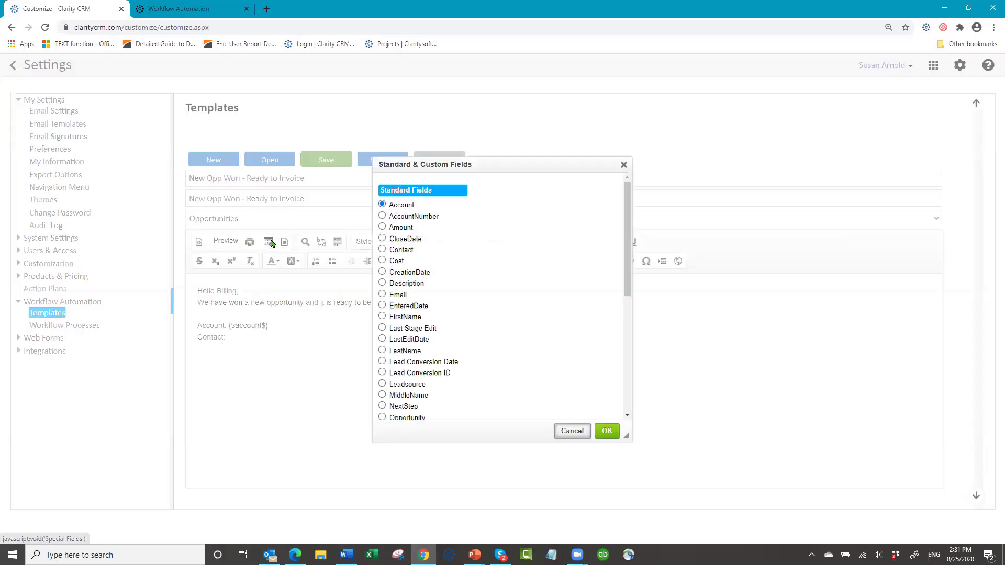
{"action": "left_click", "coordinate": [383, 250]}
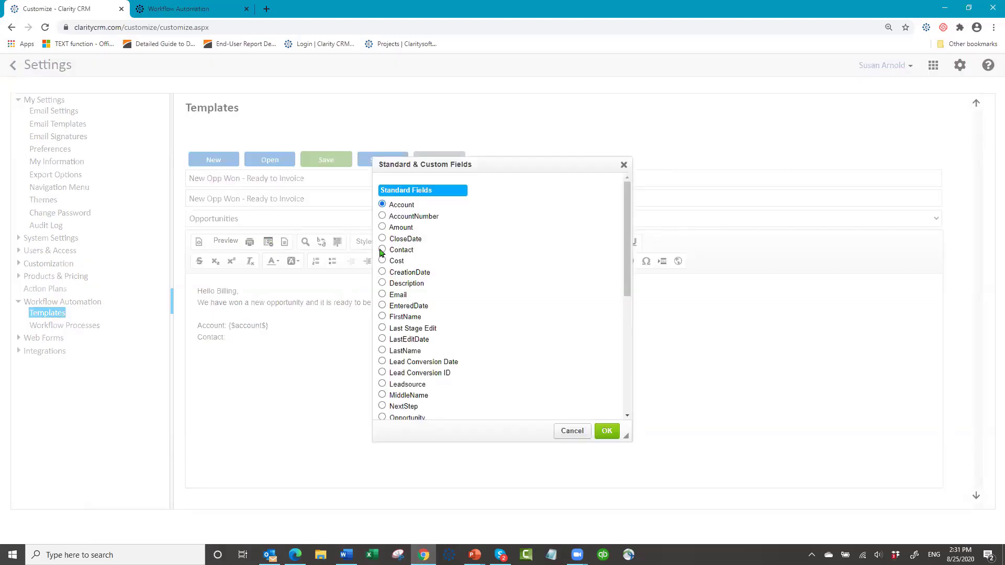
{"action": "left_click", "coordinate": [606, 430]}
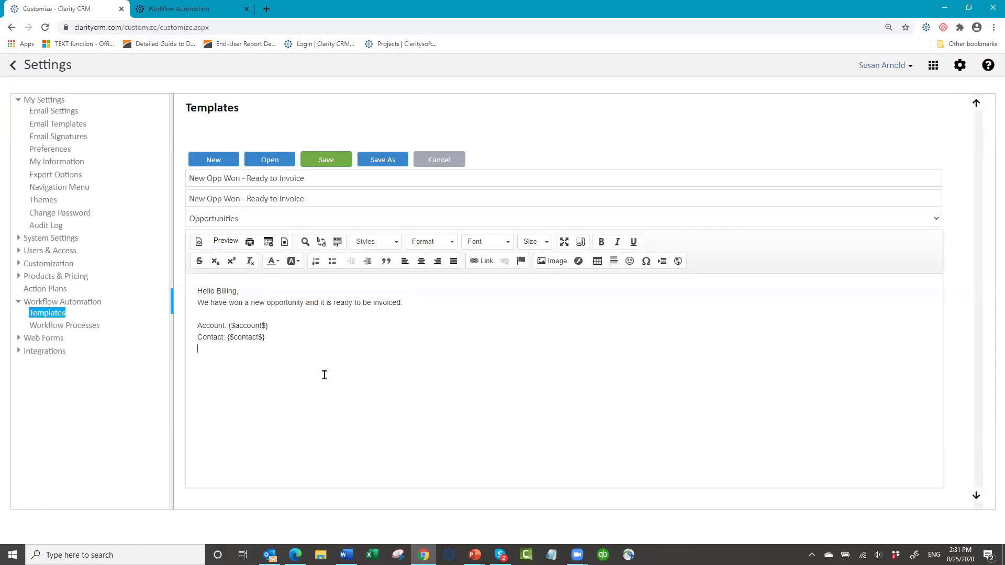
- Add Opportunity and Amount lines, each followed by its matching merge field
{"action": "type", "text": "Opportunity:"}
{"action": "left_click", "coordinate": [268, 242]}
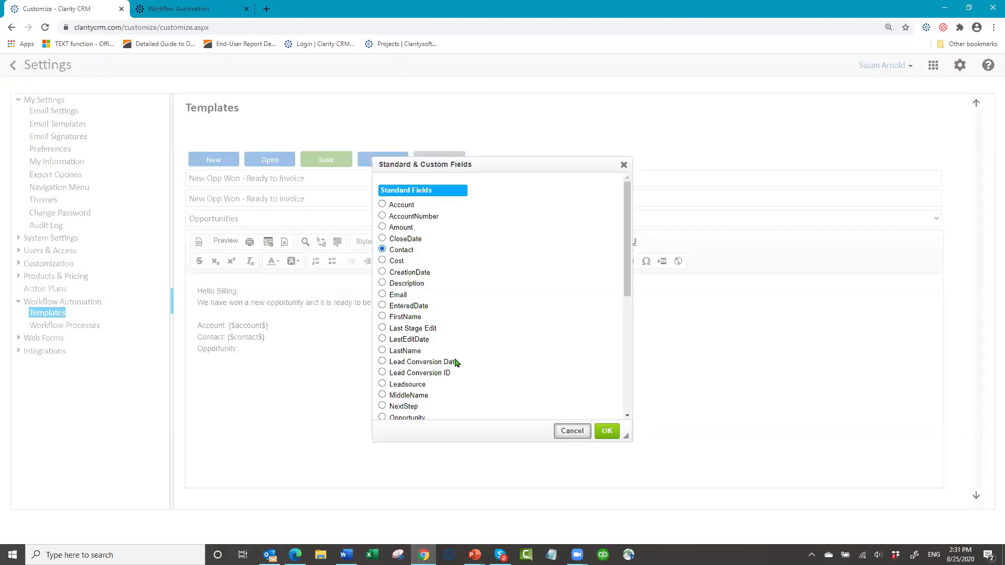
{"action": "scroll", "coordinate": [456, 363], "scroll_direction": "down", "scroll_amount": 1}
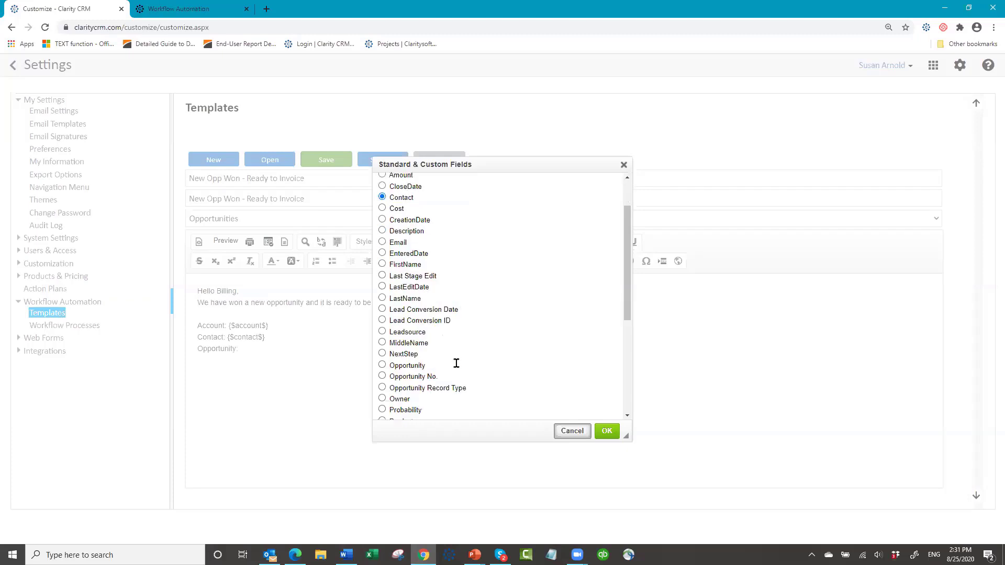
{"action": "left_click", "coordinate": [383, 366]}
{"action": "left_click", "coordinate": [607, 432]}
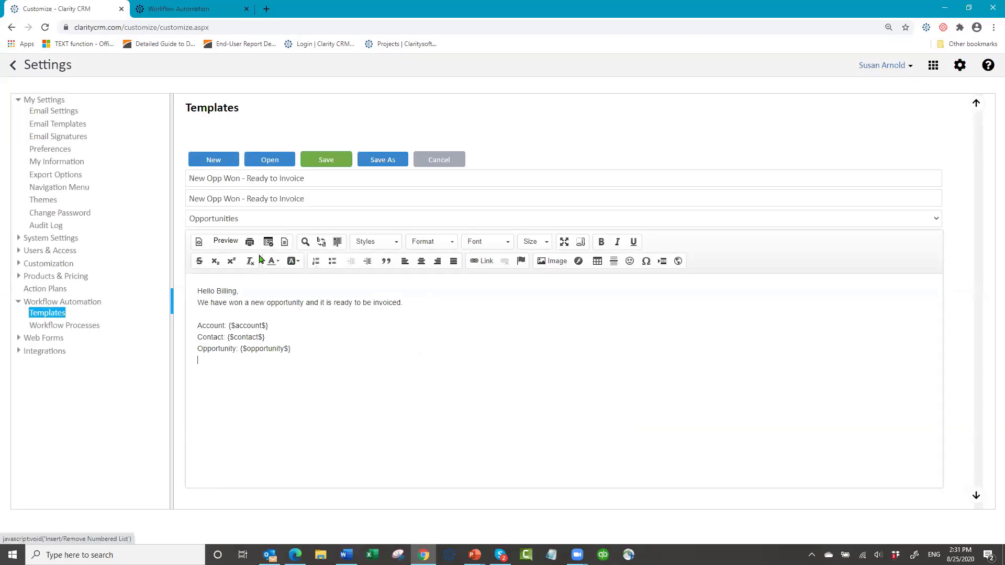
{"action": "key", "text": "Return"}
{"action": "type", "text": "Am"}
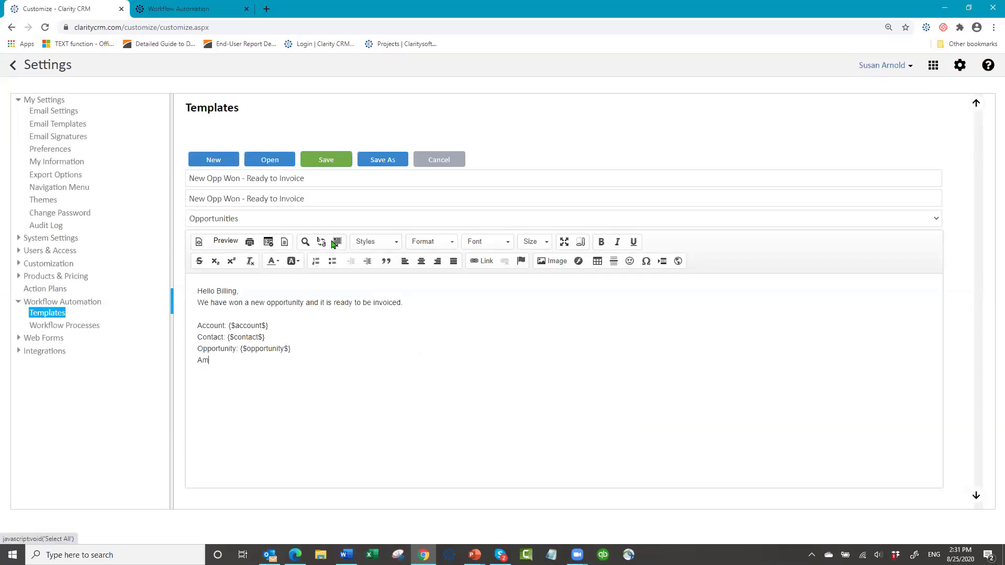
{"action": "type", "text": "ount:"}
{"action": "left_click", "coordinate": [269, 242]}
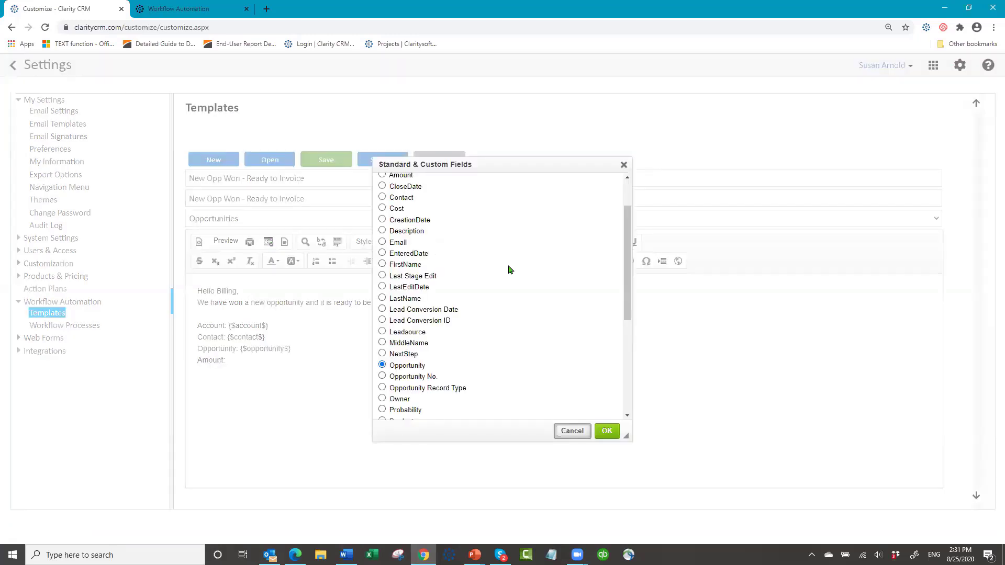
{"action": "scroll", "coordinate": [498, 267], "scroll_direction": "up", "scroll_amount": 1}
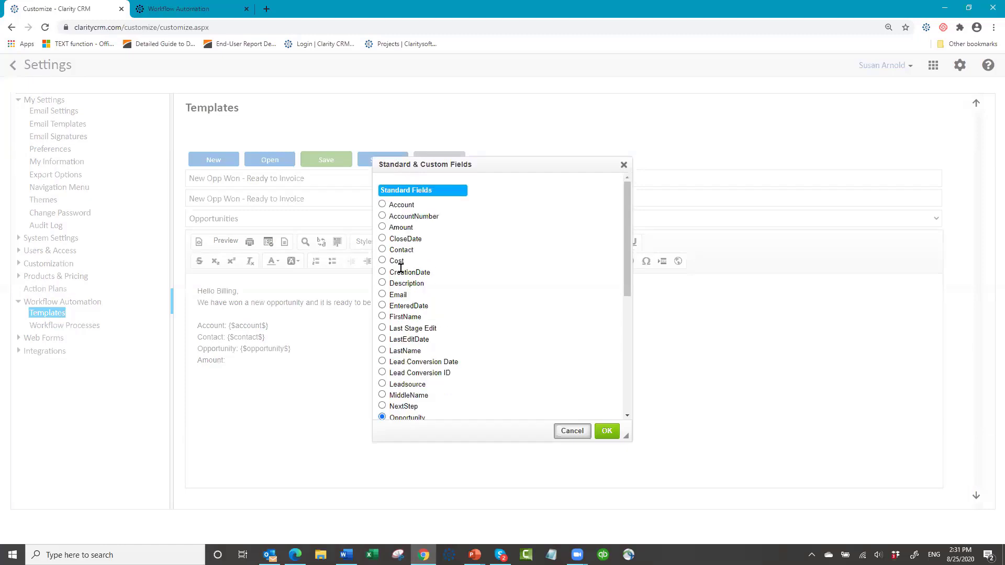
{"action": "left_click", "coordinate": [381, 227]}
{"action": "left_click", "coordinate": [607, 431]}
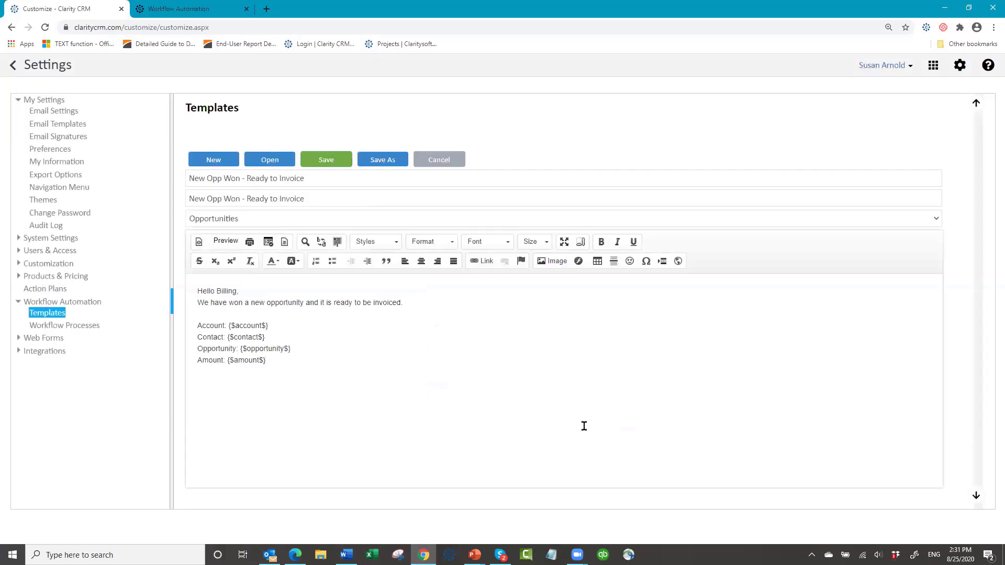
- Add a 'Thanks' sign-off followed by the Owner merge field
{"action": "type", "text": "Thanks,"}
{"action": "left_click", "coordinate": [268, 242]}
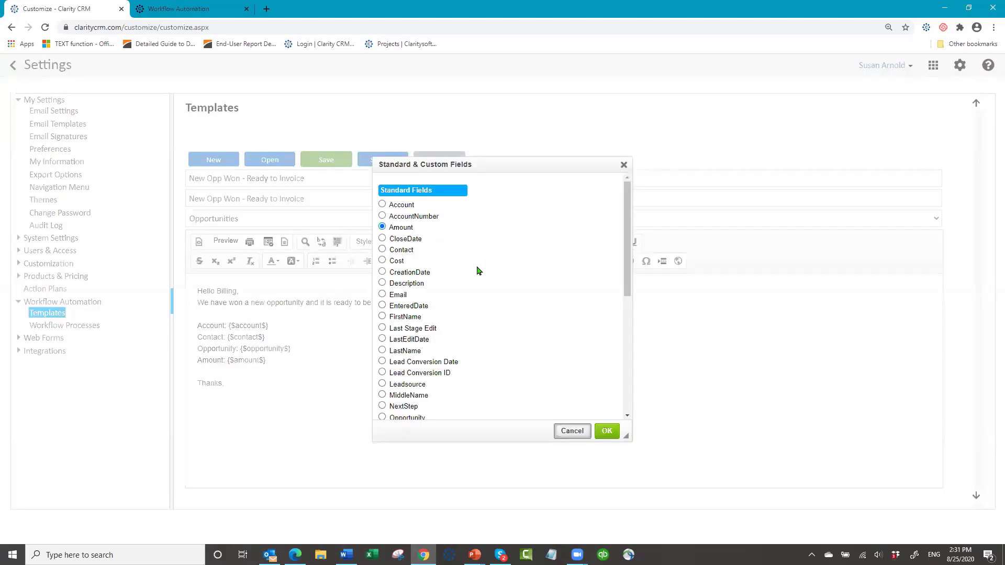
{"action": "scroll", "coordinate": [460, 275], "scroll_direction": "down", "scroll_amount": 3}
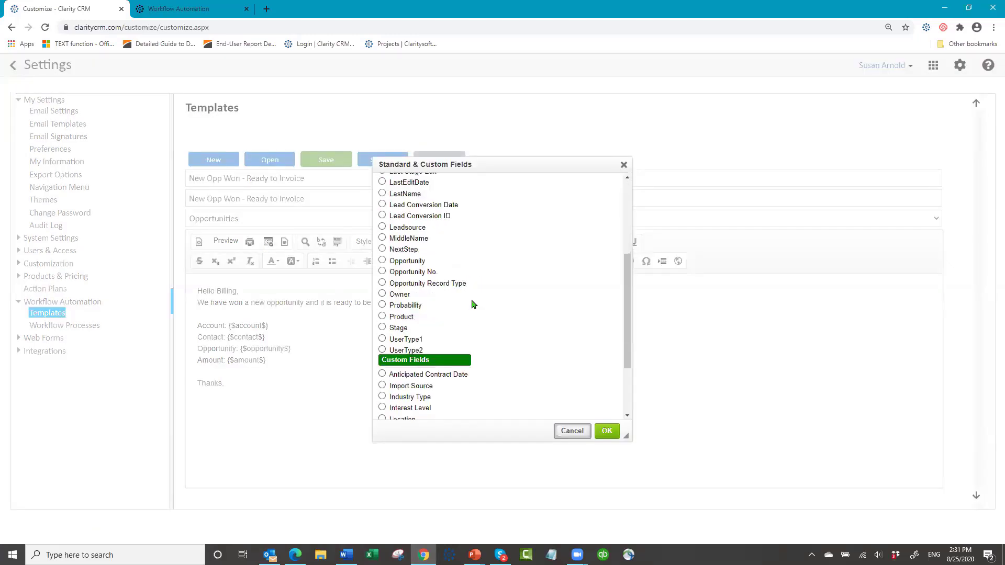
{"action": "left_click", "coordinate": [383, 294]}
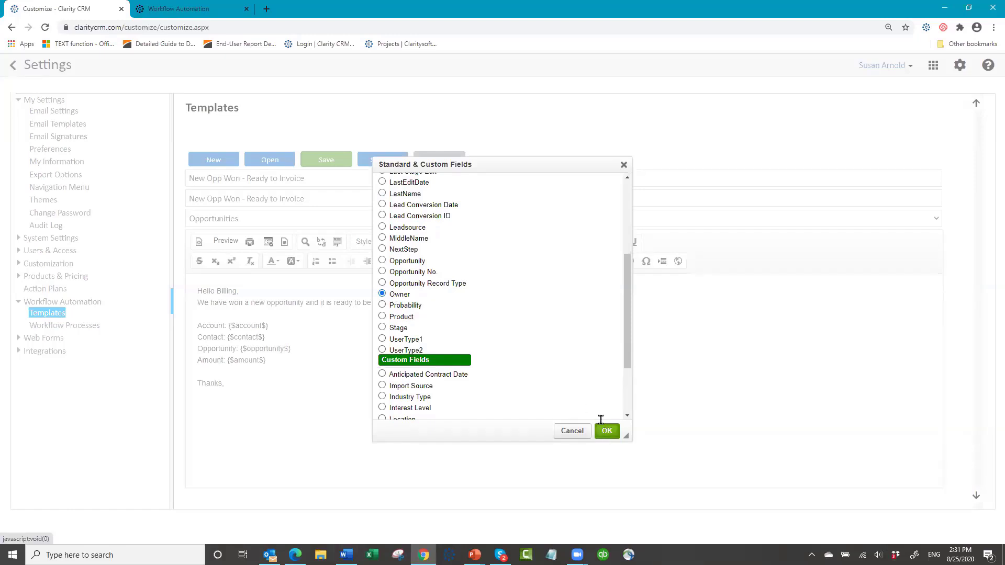
{"action": "left_click", "coordinate": [607, 431]}
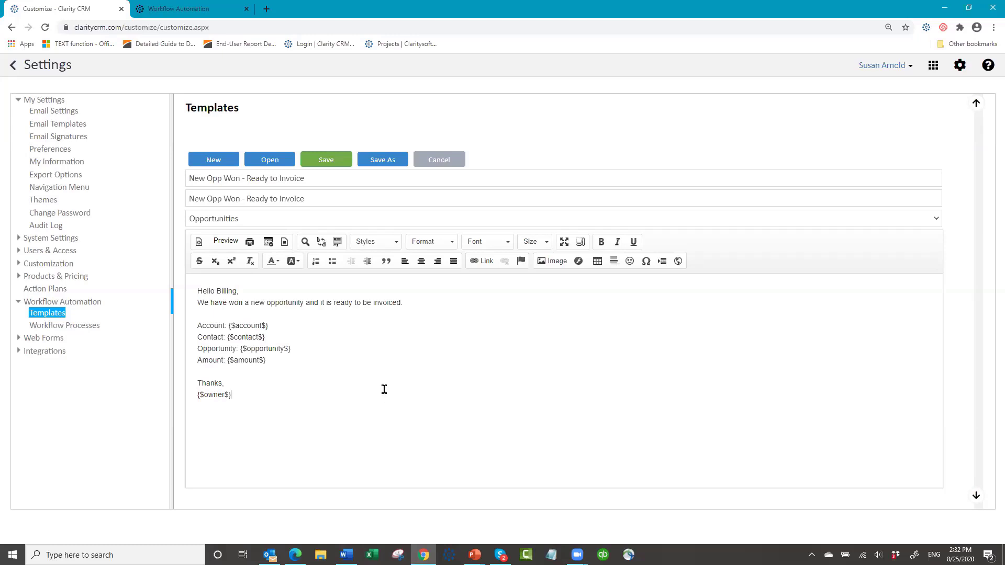
- Save the template and go to the Workflow Processes list
{"action": "left_click", "coordinate": [328, 163]}
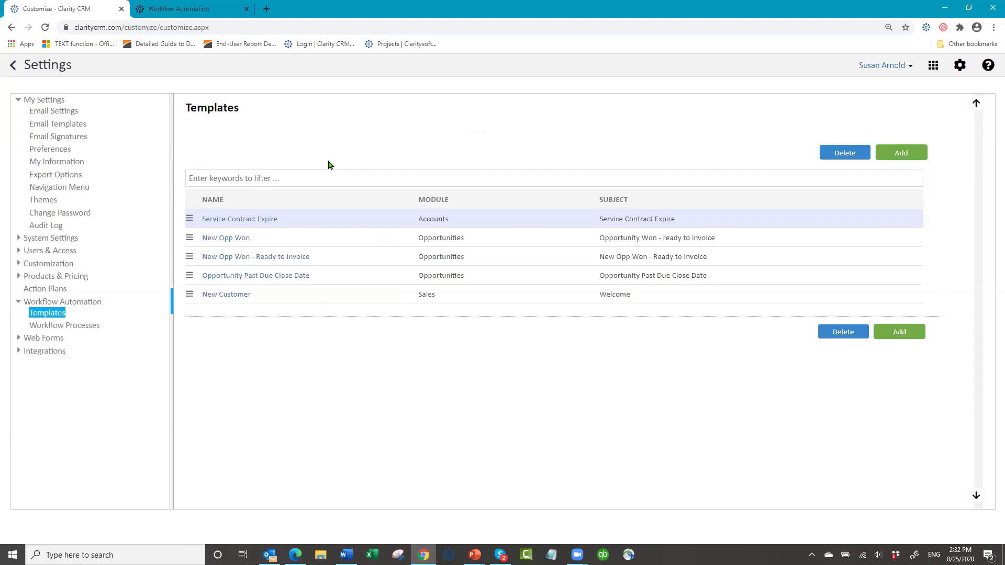
{"action": "left_click", "coordinate": [92, 328]}
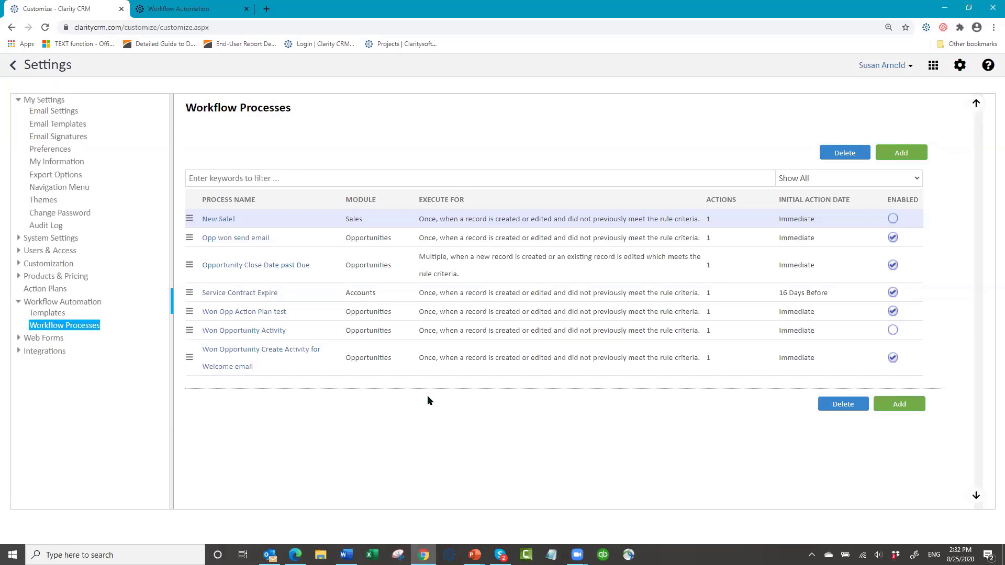
- Add a workflow process 'Opportunity Won - Send Invoice' for the Opportunities module
{"action": "left_click", "coordinate": [901, 156]}
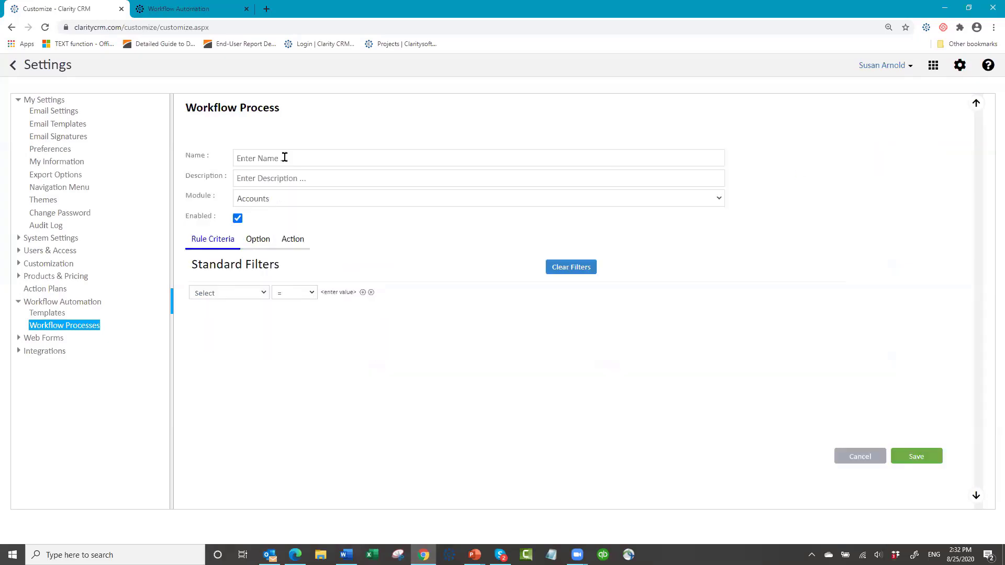
{"action": "left_click", "coordinate": [286, 158]}
{"action": "type", "text": "O"}
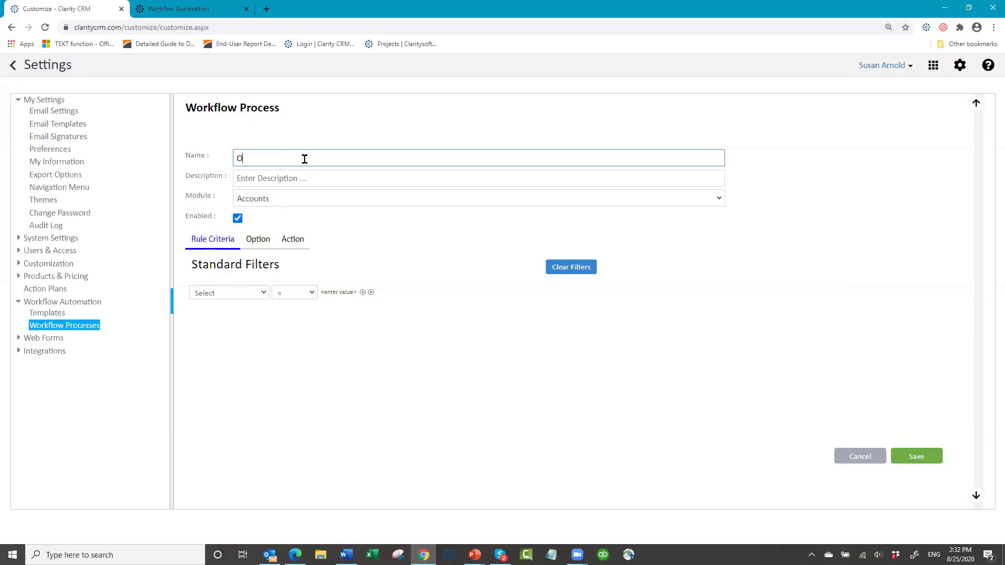
{"action": "type", "text": "pportunity Won - Send Invoice"}
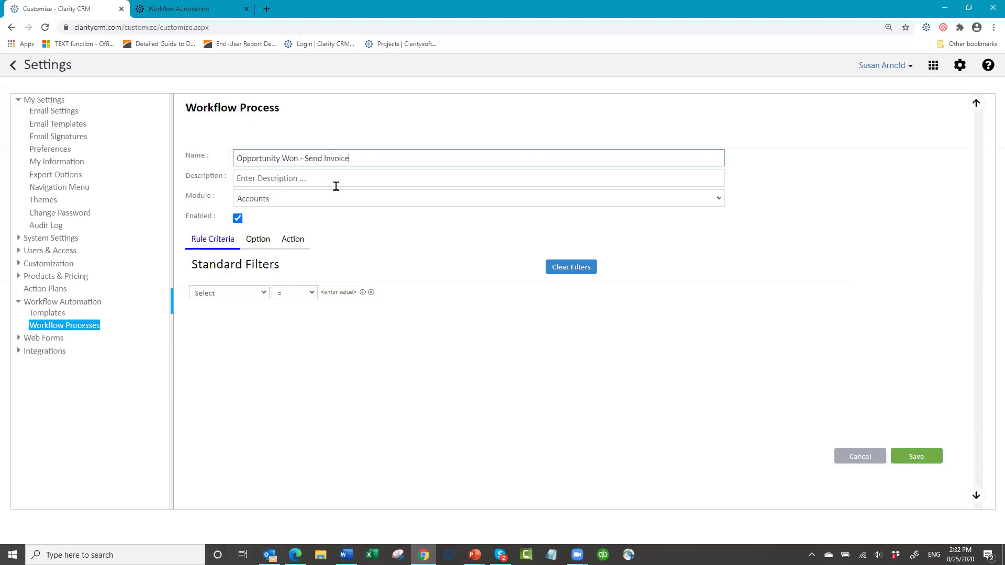
{"action": "left_click", "coordinate": [316, 180]}
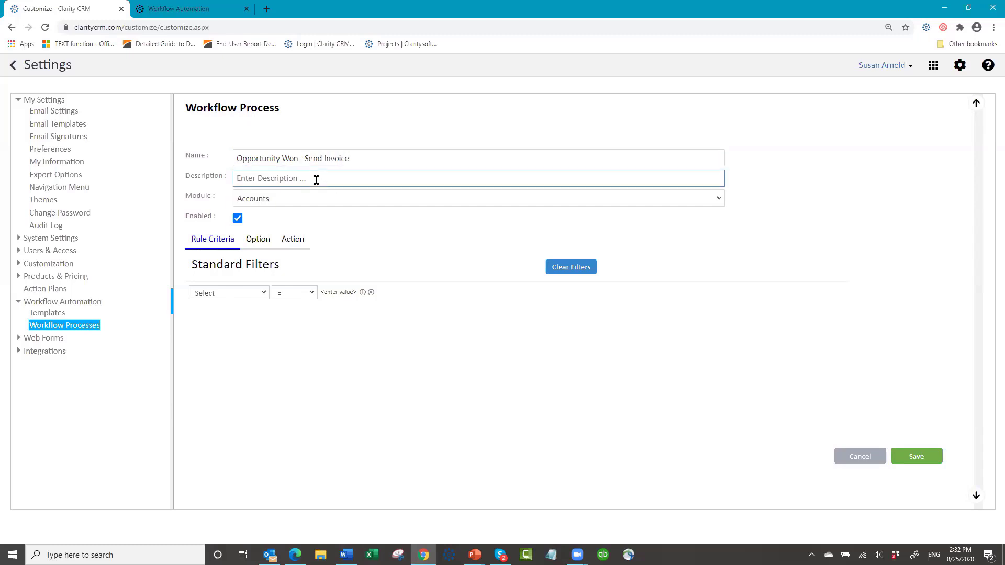
{"action": "left_click", "coordinate": [291, 203]}
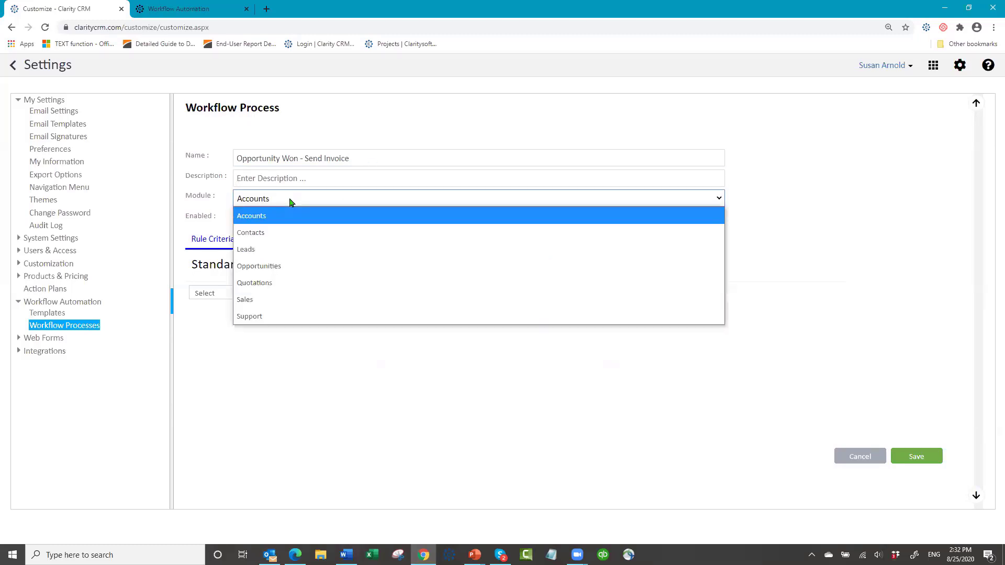
{"action": "left_click", "coordinate": [282, 266]}
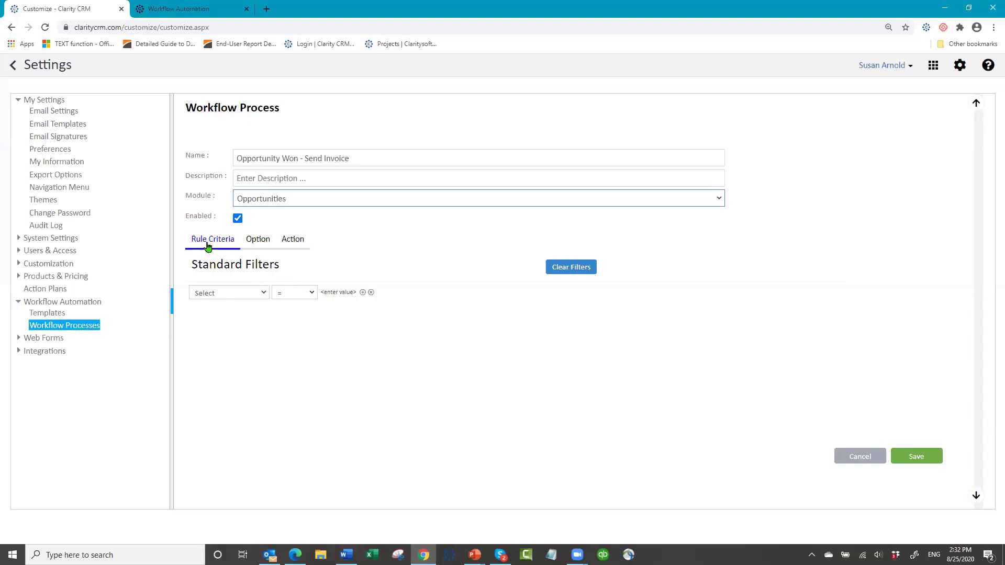
- Add a standard filter where Stage contains 'Won'
{"action": "left_click", "coordinate": [264, 294]}
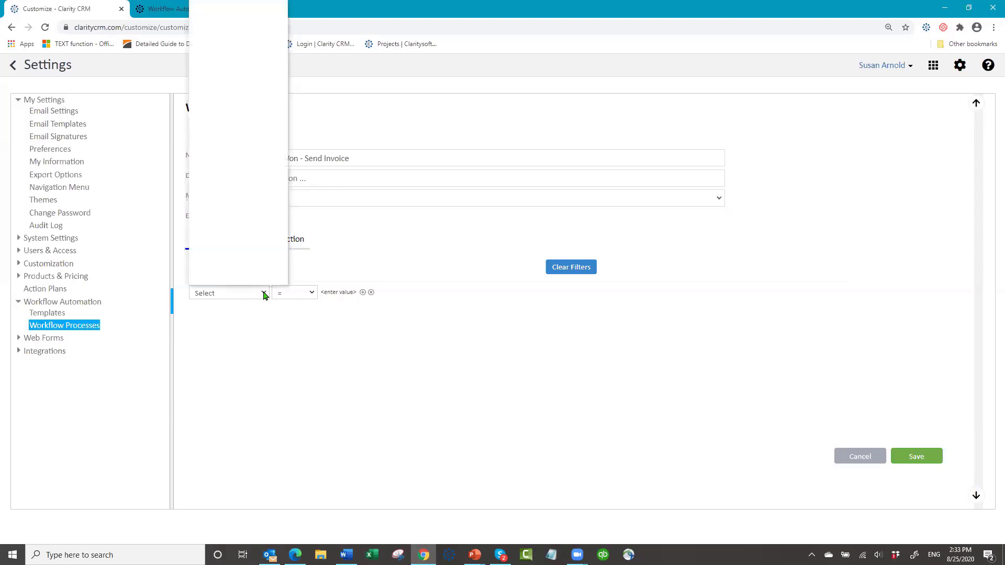
{"action": "scroll", "coordinate": [281, 130], "scroll_direction": "down", "scroll_amount": 1}
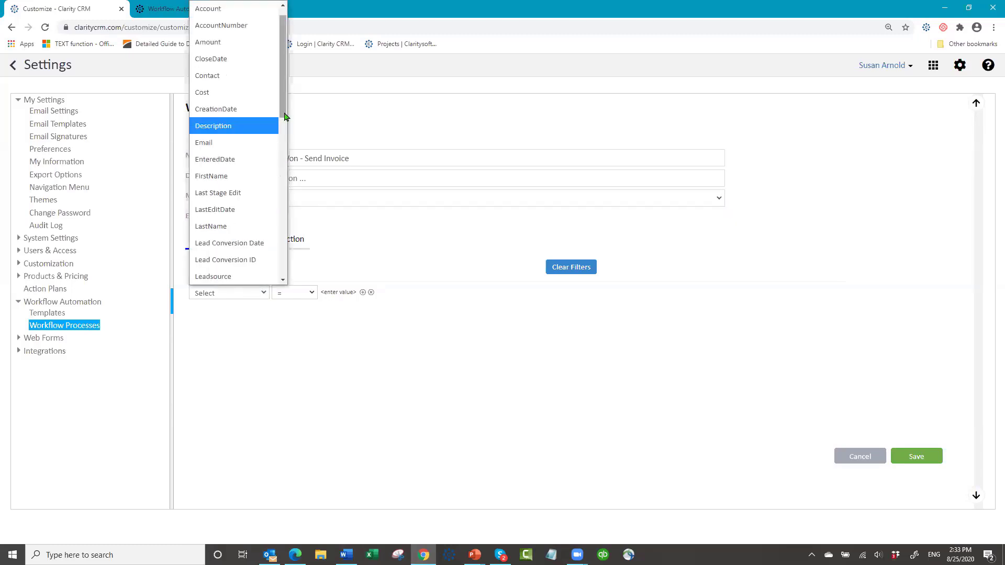
{"action": "left_click_drag", "start_coordinate": [285, 116], "coordinate": [285, 191]}
{"action": "left_click", "coordinate": [234, 229]}
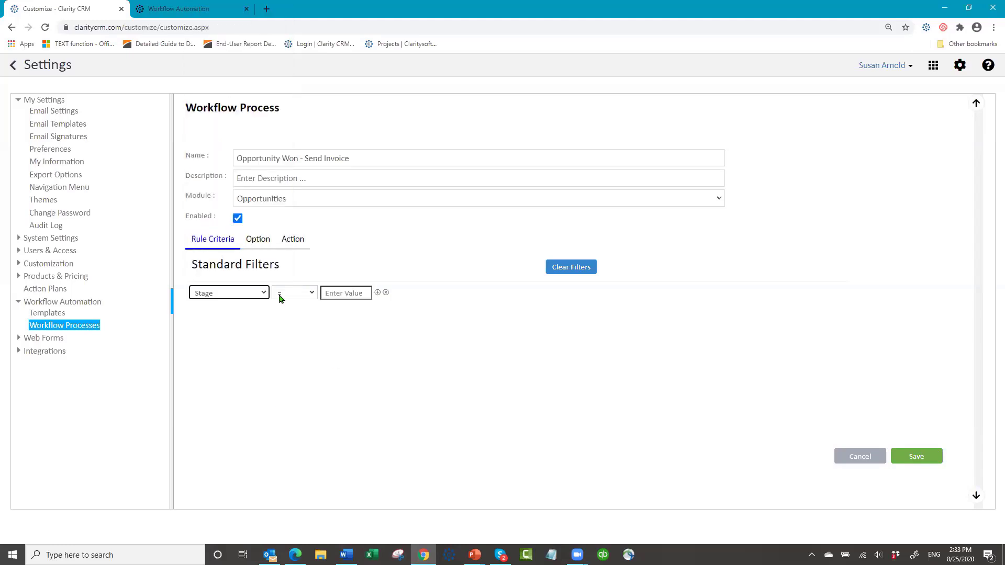
{"action": "left_click", "coordinate": [311, 294]}
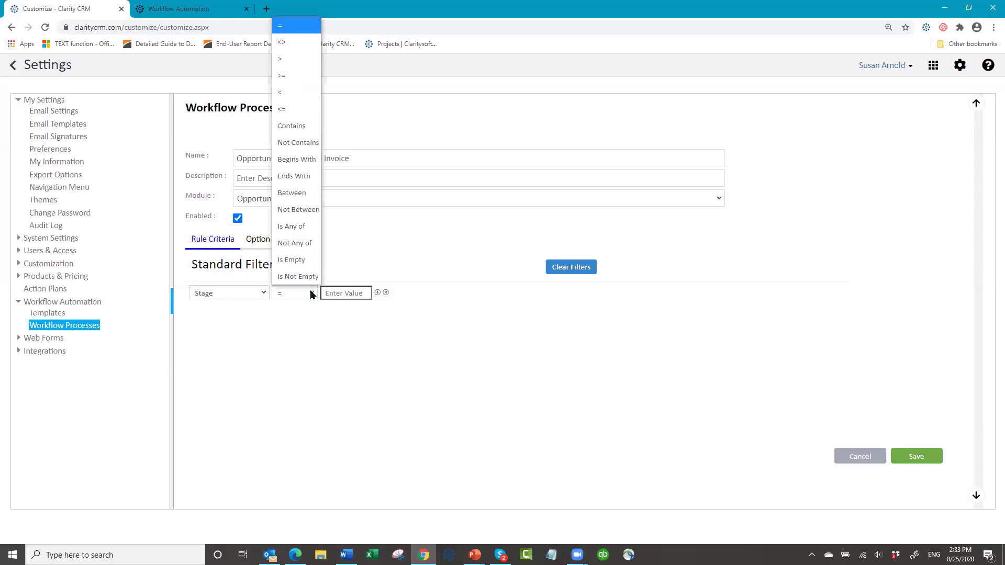
{"action": "left_click", "coordinate": [308, 127]}
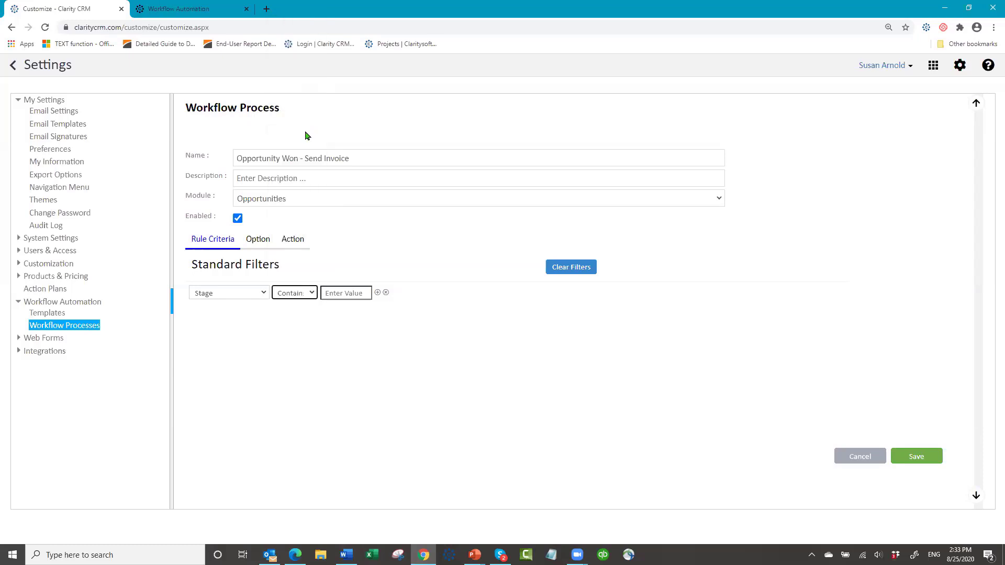
{"action": "left_click", "coordinate": [336, 294]}
{"action": "type", "text": "Won"}
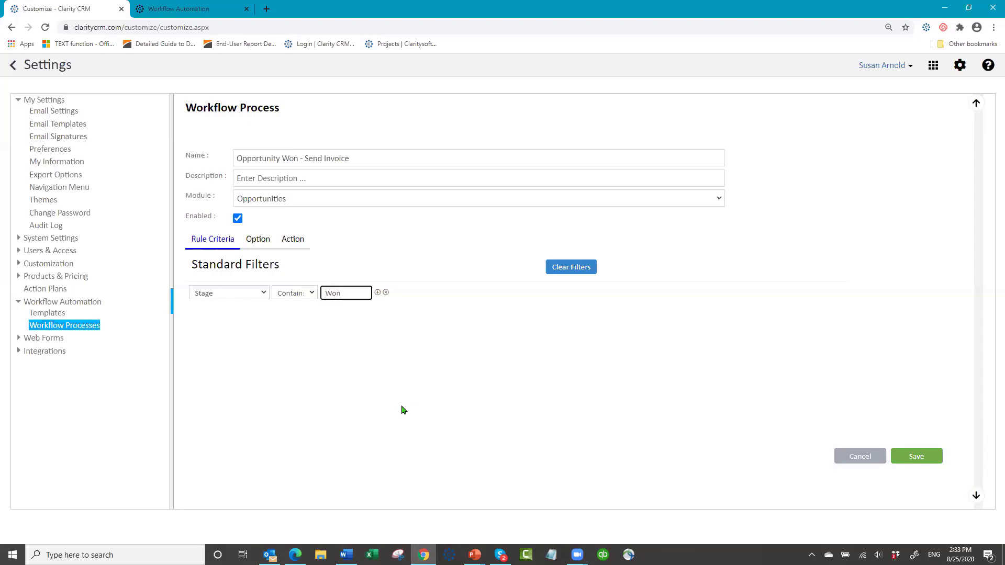
- In the process options, choose to run once when a record newly meets the criteria
{"action": "left_click", "coordinate": [262, 242]}
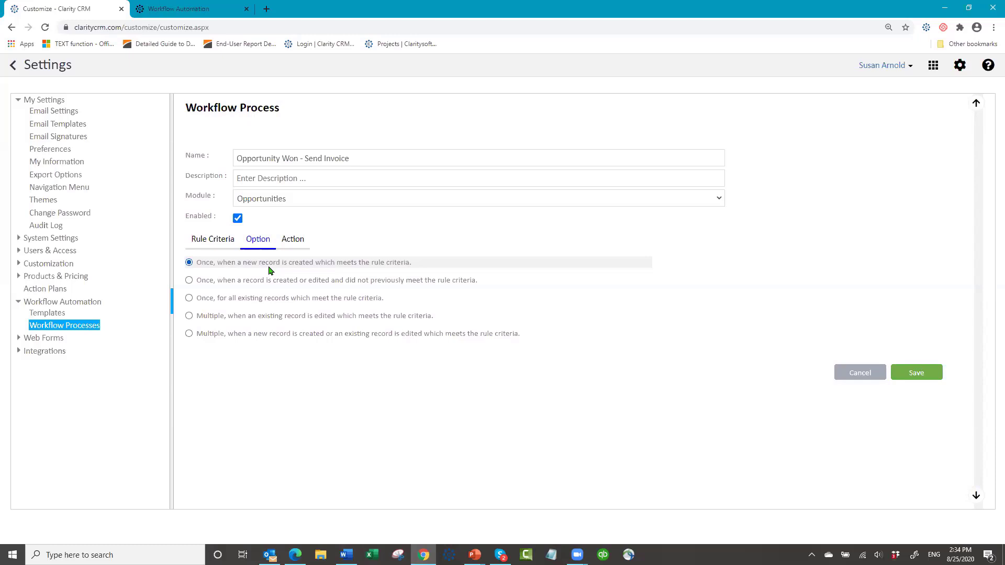
{"action": "left_click", "coordinate": [189, 280]}
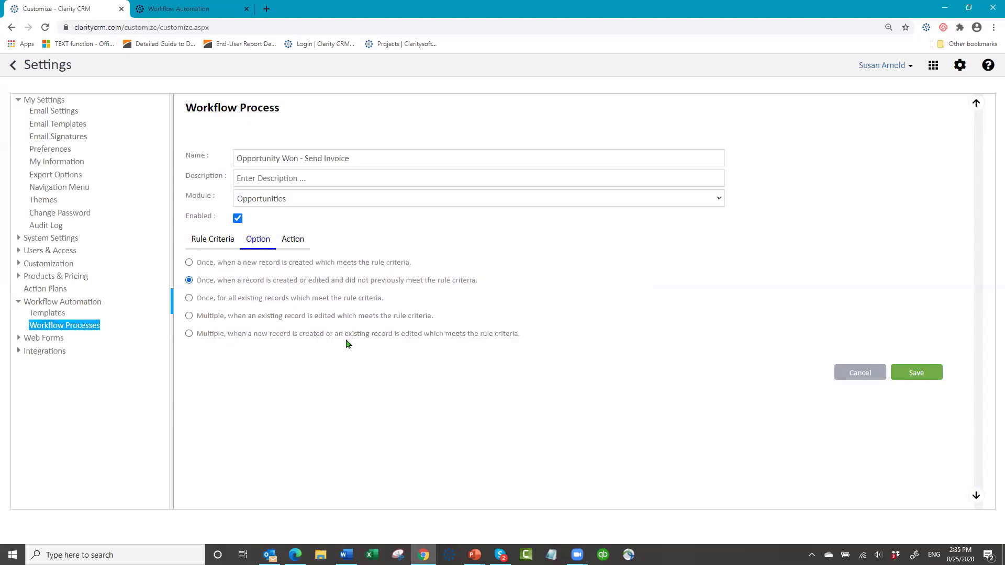
- Add a Send Notification action timed 0 days after LastEditDate
{"action": "left_click", "coordinate": [295, 241]}
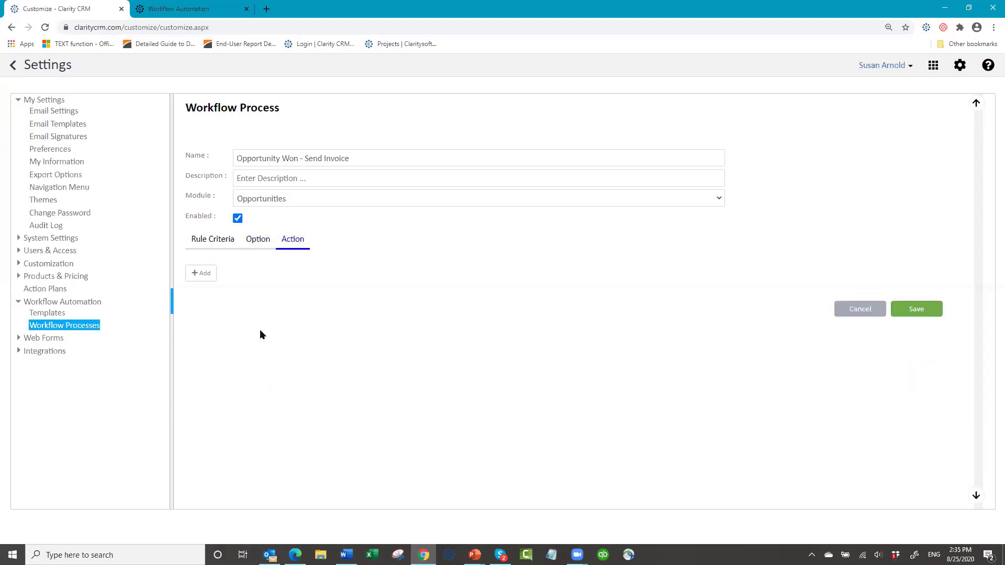
{"action": "left_click", "coordinate": [203, 273]}
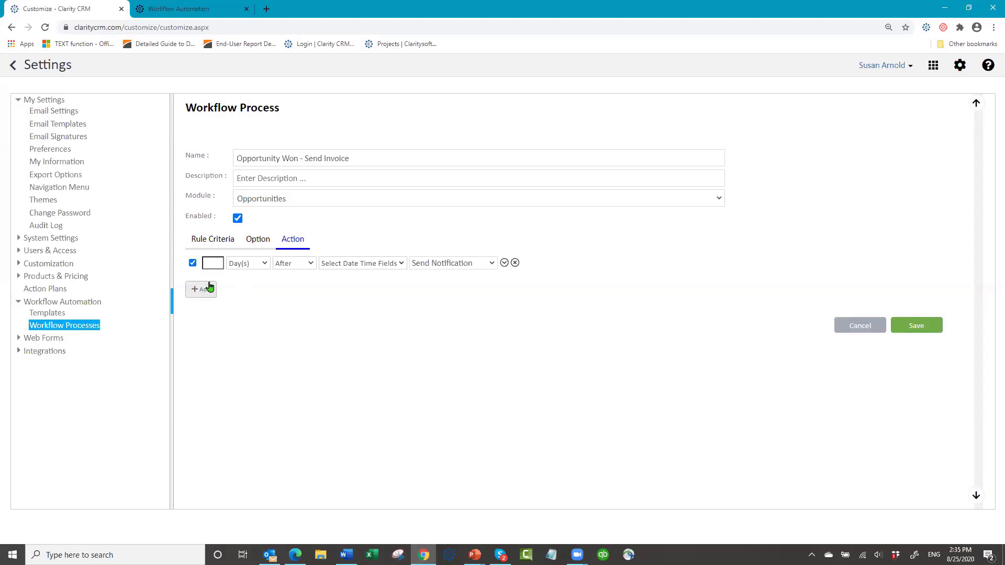
{"action": "left_click", "coordinate": [219, 261]}
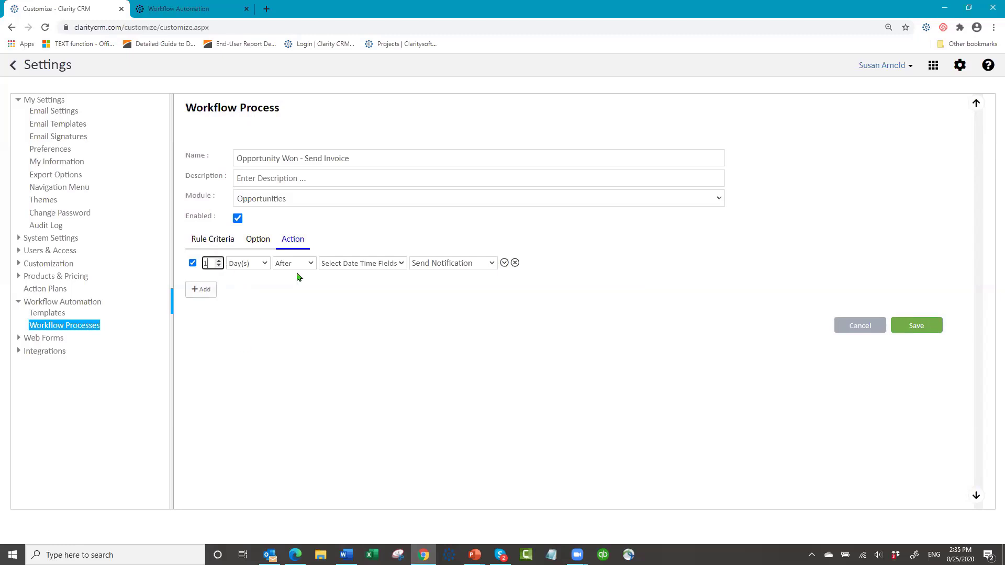
{"action": "key", "text": "BackSpace"}
{"action": "type", "text": "0"}
{"action": "key", "text": "Tab"}
{"action": "left_click", "coordinate": [400, 266]}
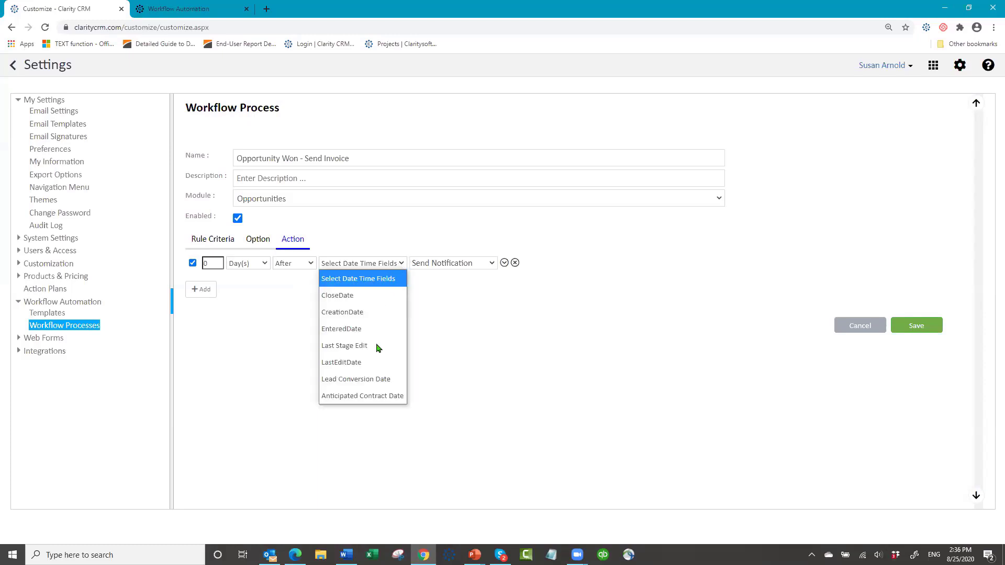
{"action": "left_click", "coordinate": [373, 362]}
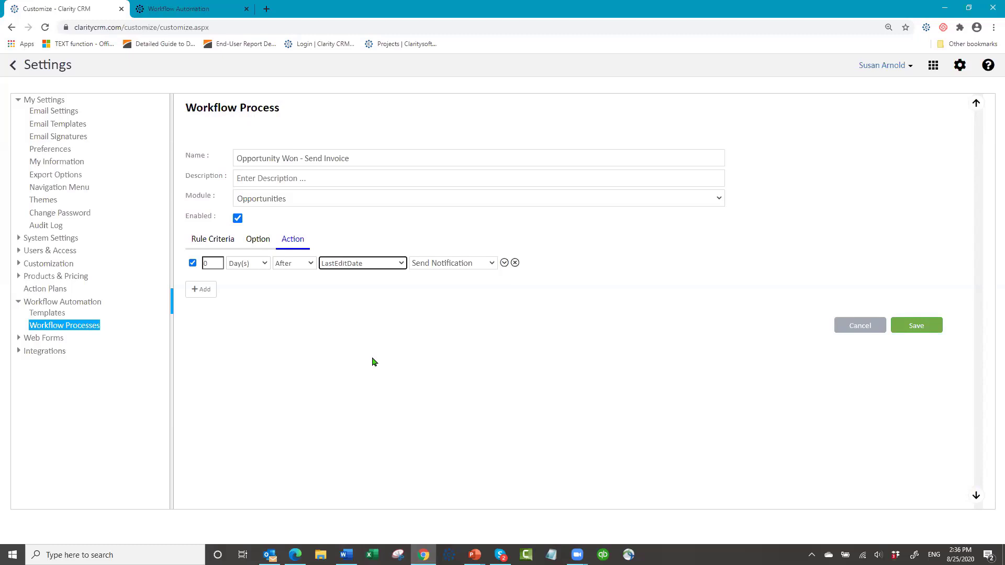
{"action": "left_click", "coordinate": [491, 264]}
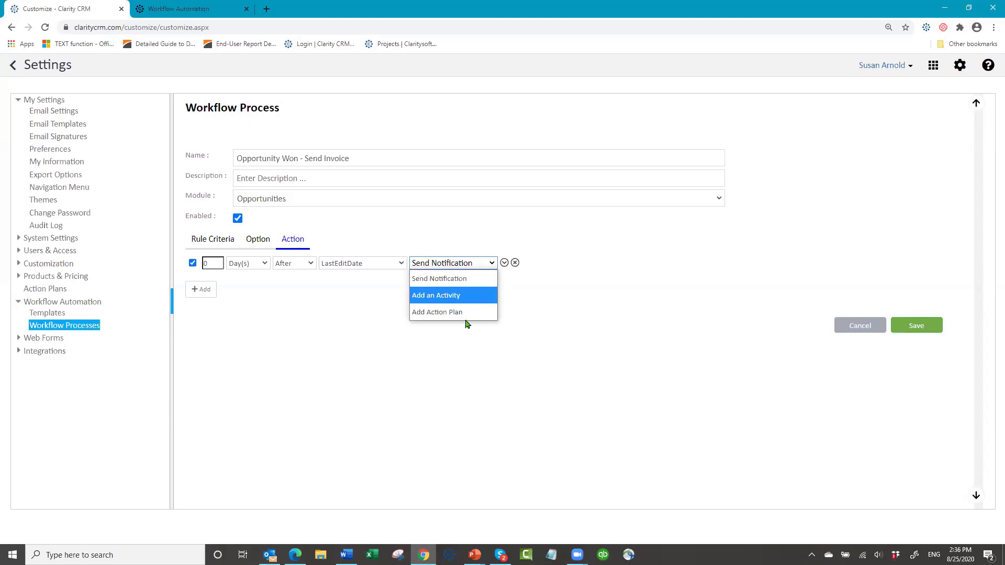
{"action": "left_click", "coordinate": [474, 280]}
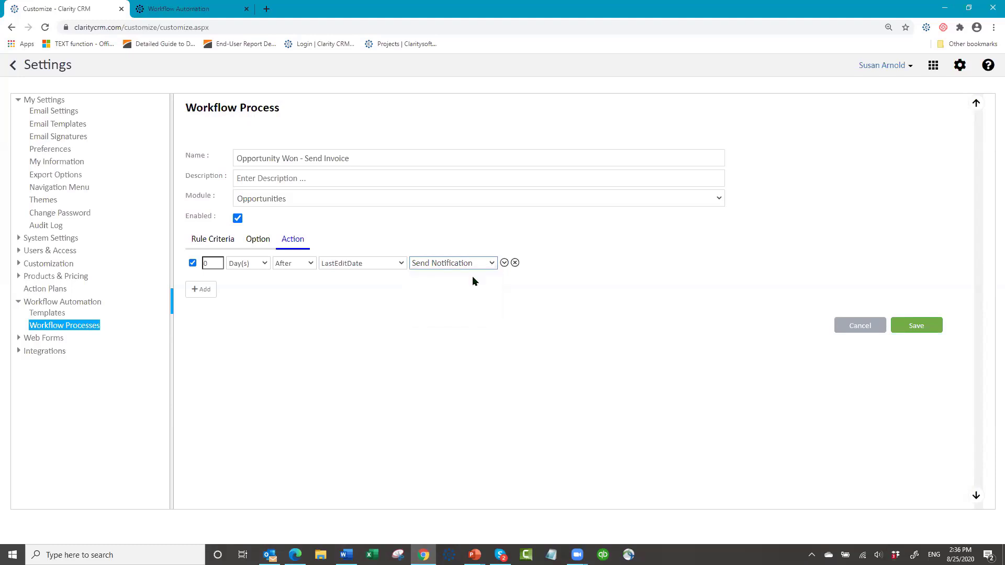
- Choose the 'New Opp Won - Ready to Invoice' email template for the notification
{"action": "left_click", "coordinate": [504, 263]}
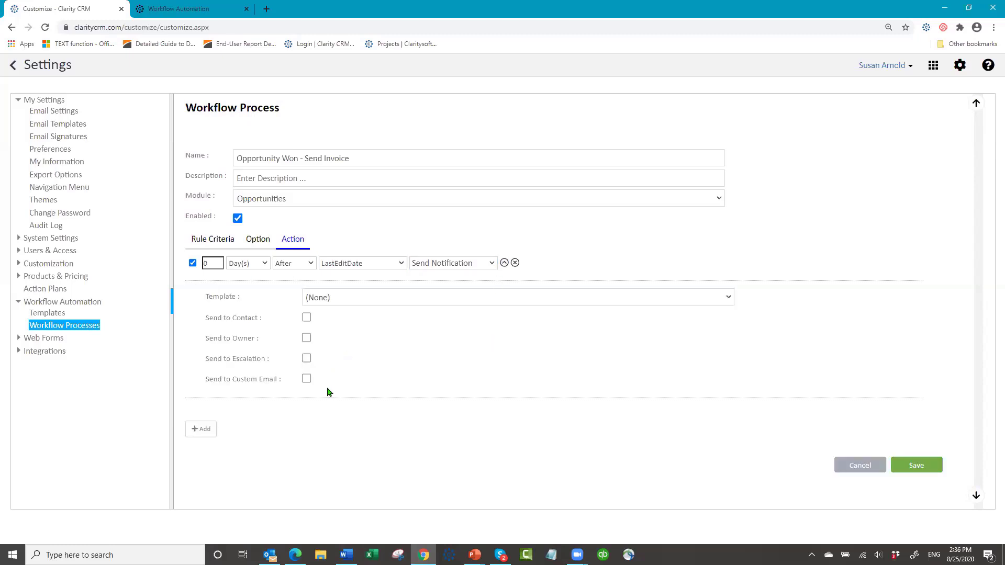
{"action": "left_click", "coordinate": [729, 298]}
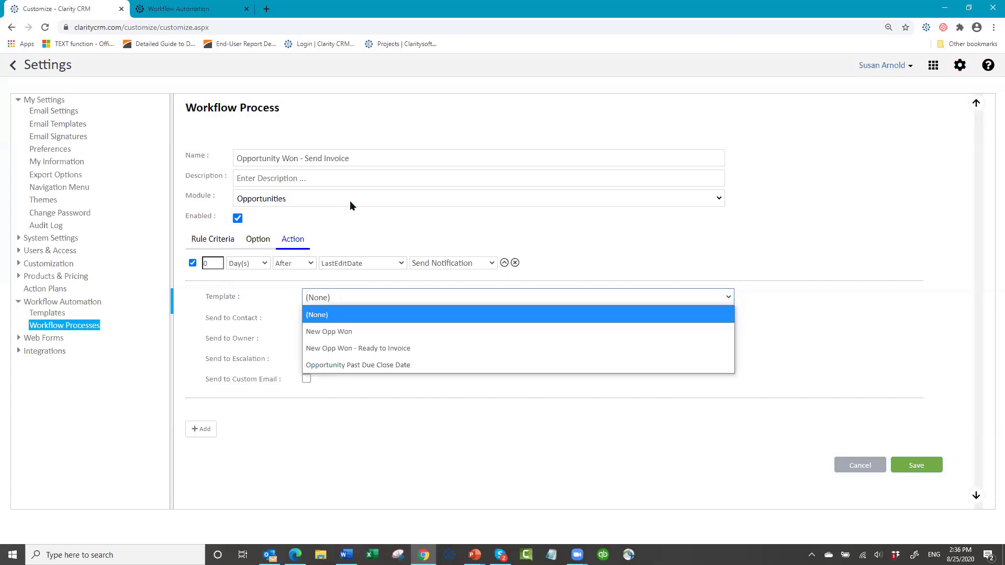
{"action": "left_click", "coordinate": [368, 349]}
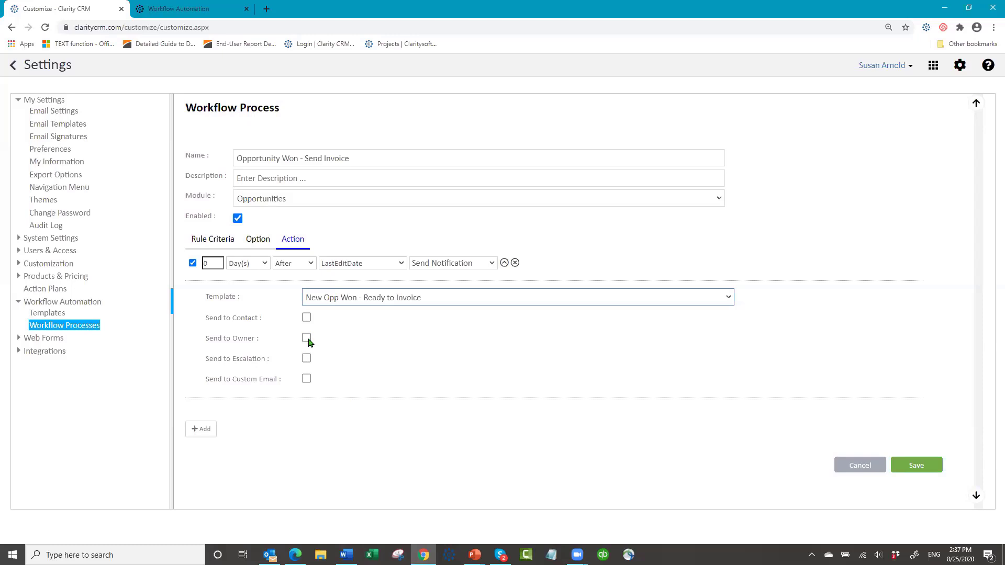
- Enable Send to Custom Email with a recipient address, then save the workflow
{"action": "left_click", "coordinate": [306, 379]}
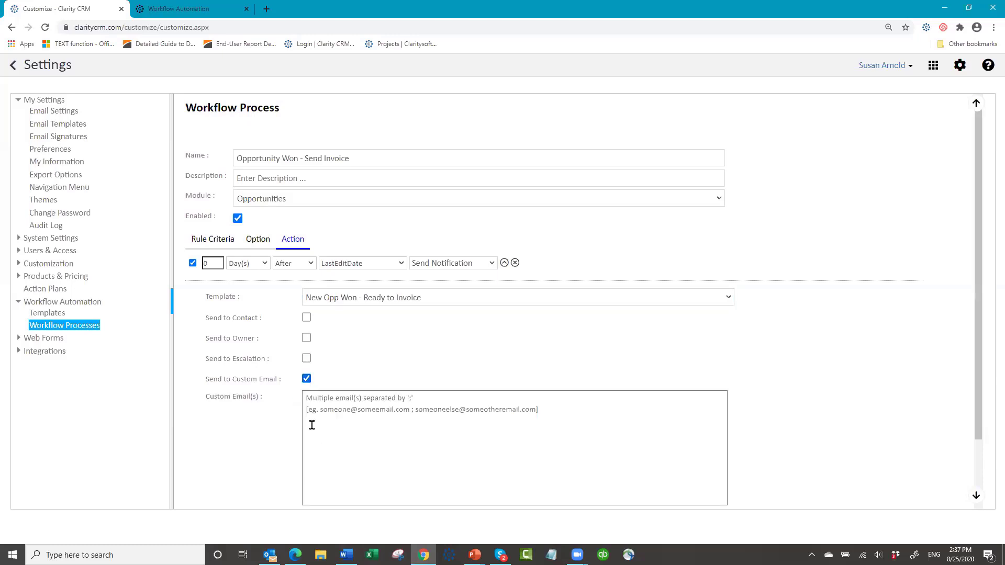
{"action": "left_click", "coordinate": [310, 404]}
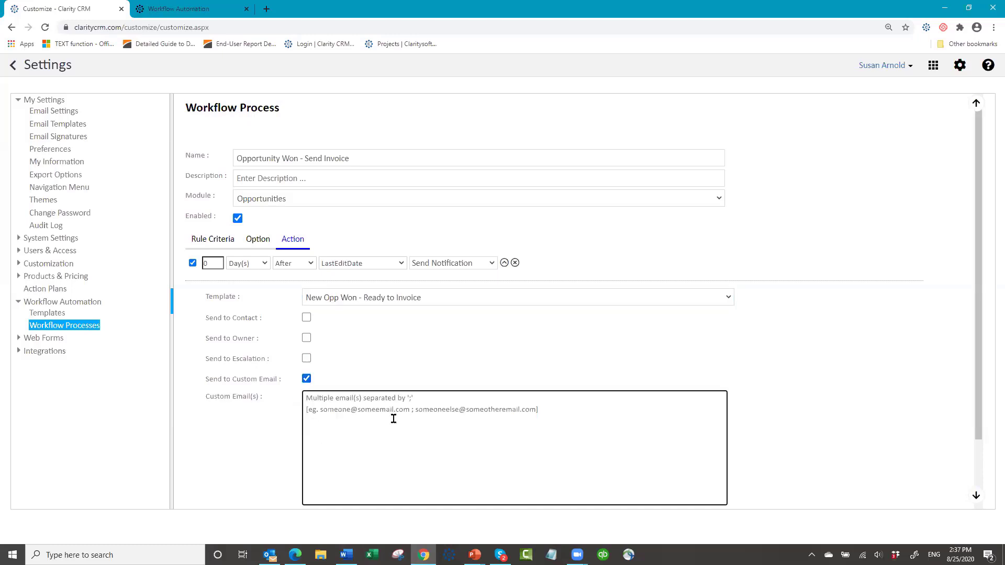
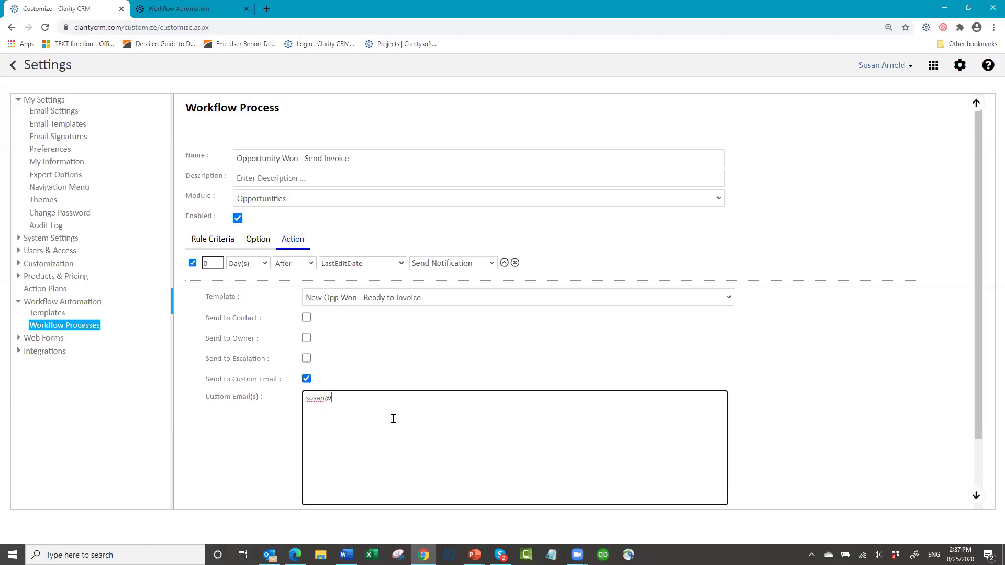
{"action": "scroll", "coordinate": [599, 346], "scroll_direction": "down", "scroll_amount": 3}
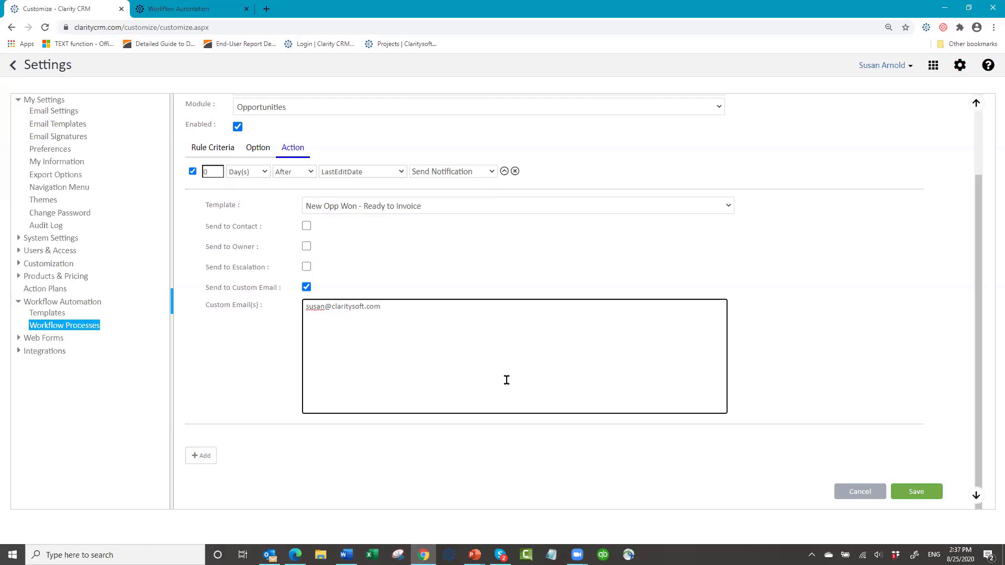
{"action": "left_click", "coordinate": [915, 497]}
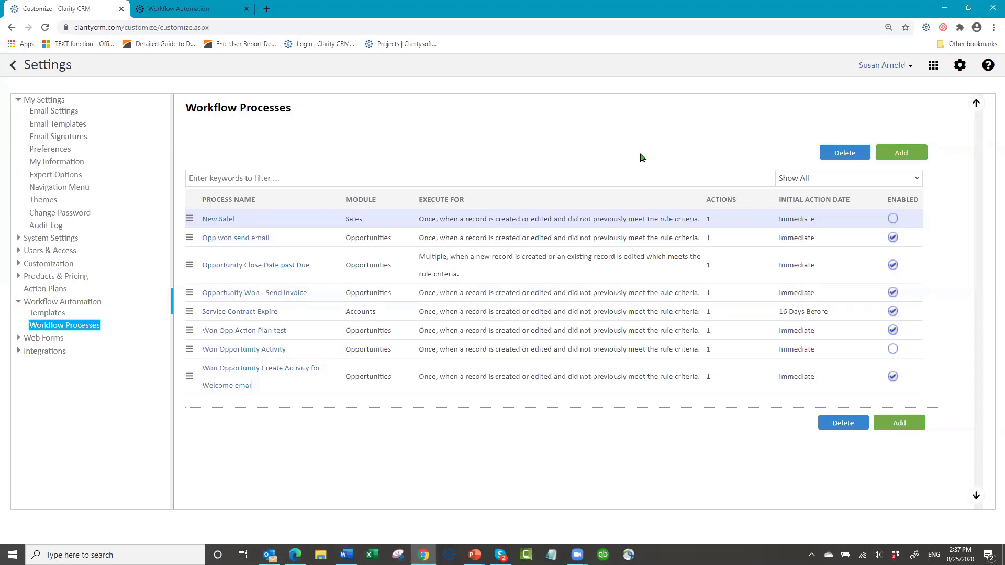
- Log out, then sign back in by entering the account password
{"action": "left_click", "coordinate": [910, 66]}
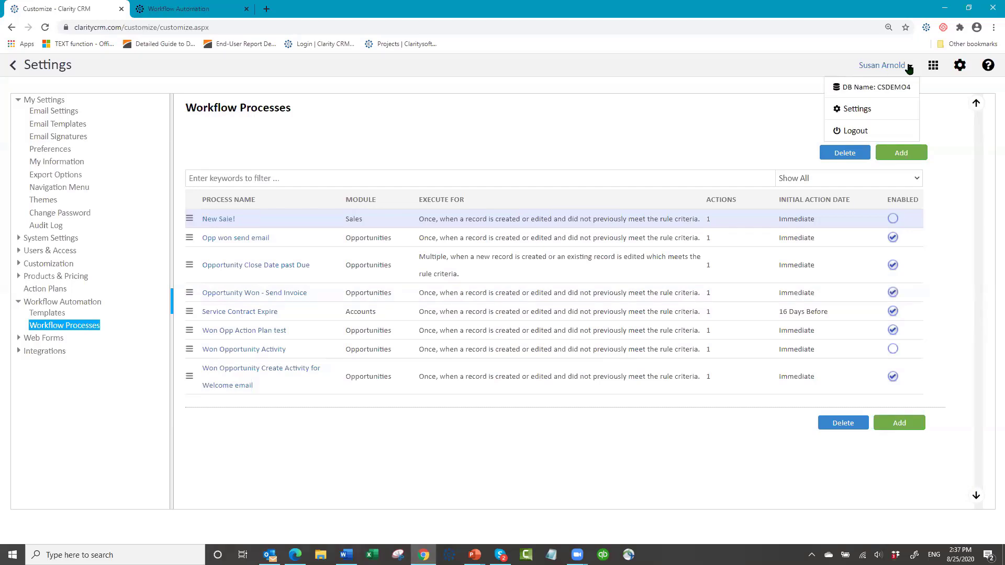
{"action": "left_click", "coordinate": [841, 132]}
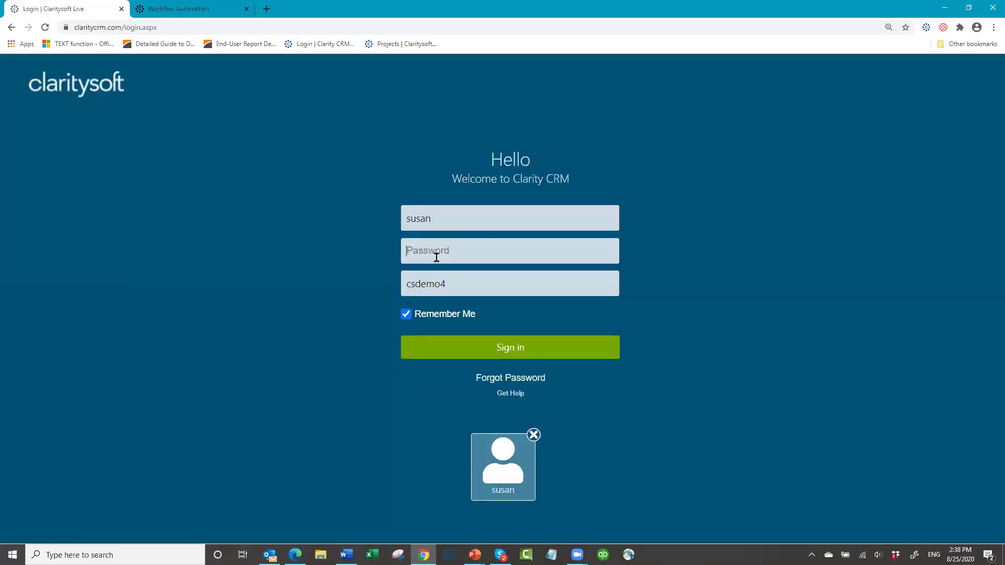
{"action": "type", "text": "•••••••"}
{"action": "left_click", "coordinate": [485, 348]}
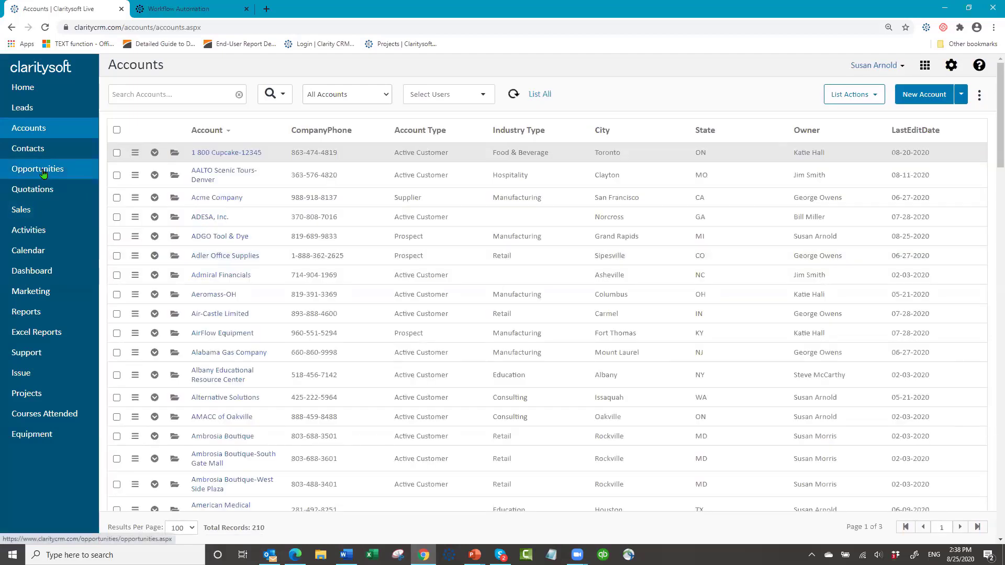
- Show All Active opportunities for the signed-in user, sorted by the Stage column
{"action": "left_click", "coordinate": [45, 174]}
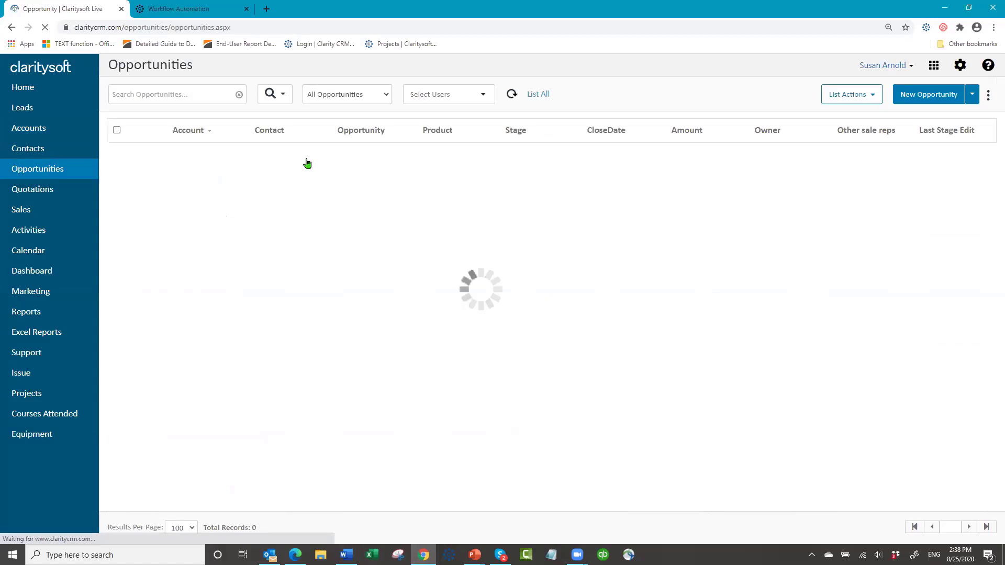
{"action": "left_click", "coordinate": [382, 98]}
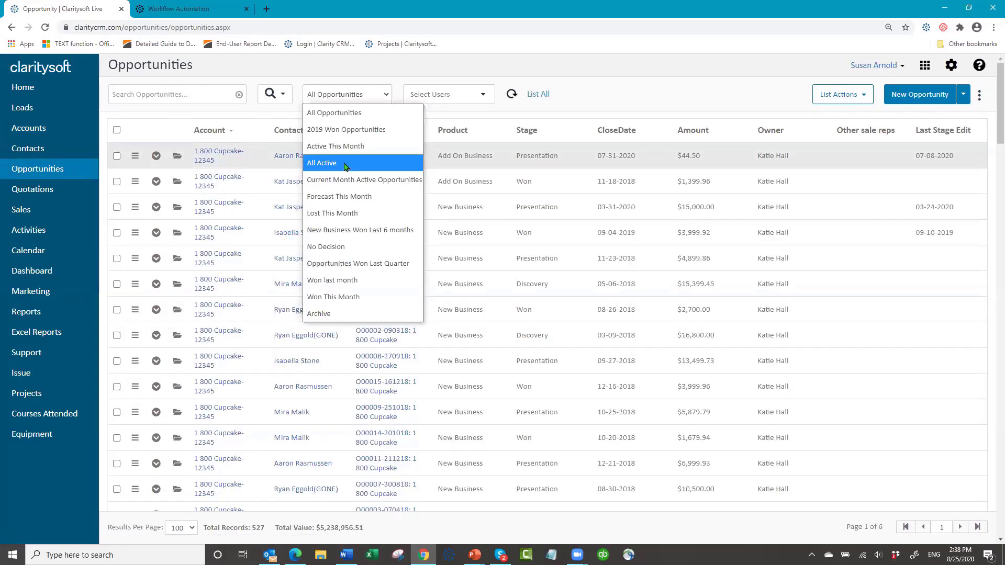
{"action": "left_click", "coordinate": [347, 164]}
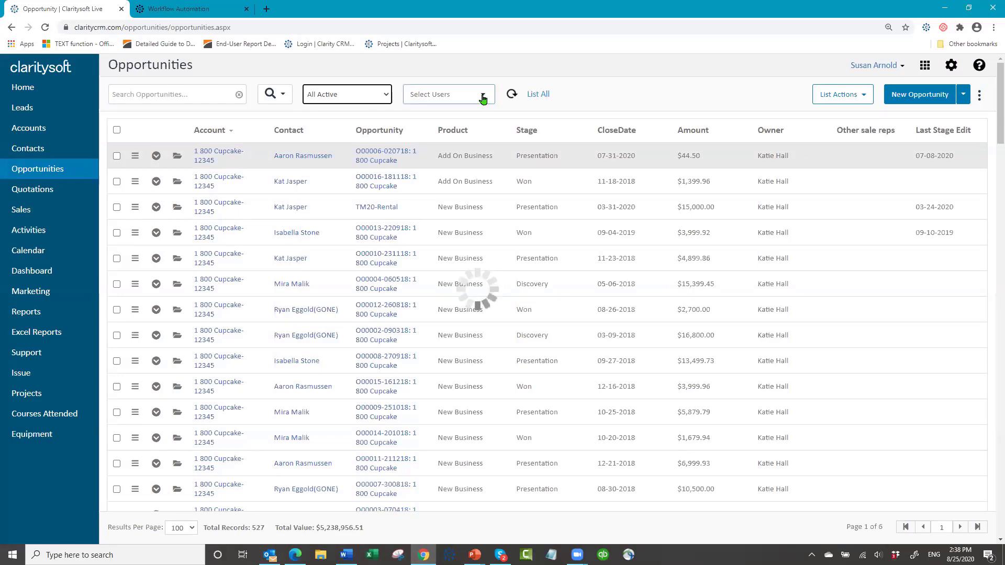
{"action": "left_click", "coordinate": [482, 97]}
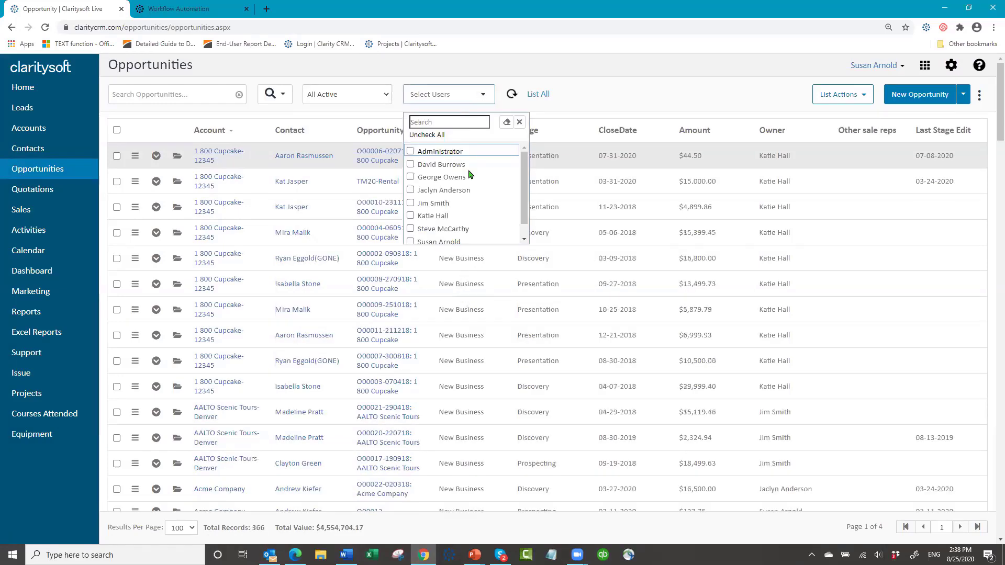
{"action": "left_click", "coordinate": [411, 241]}
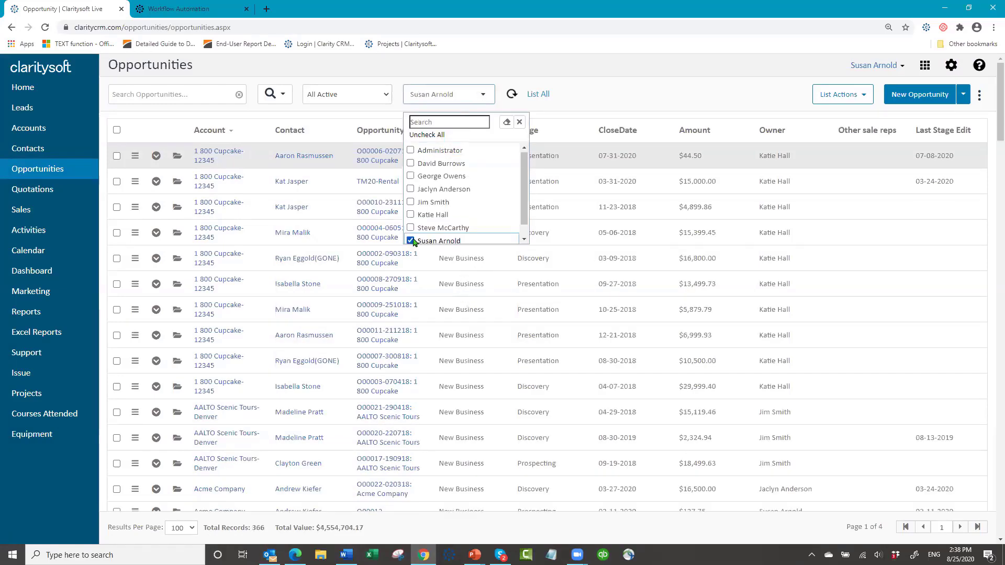
{"action": "left_click", "coordinate": [590, 92]}
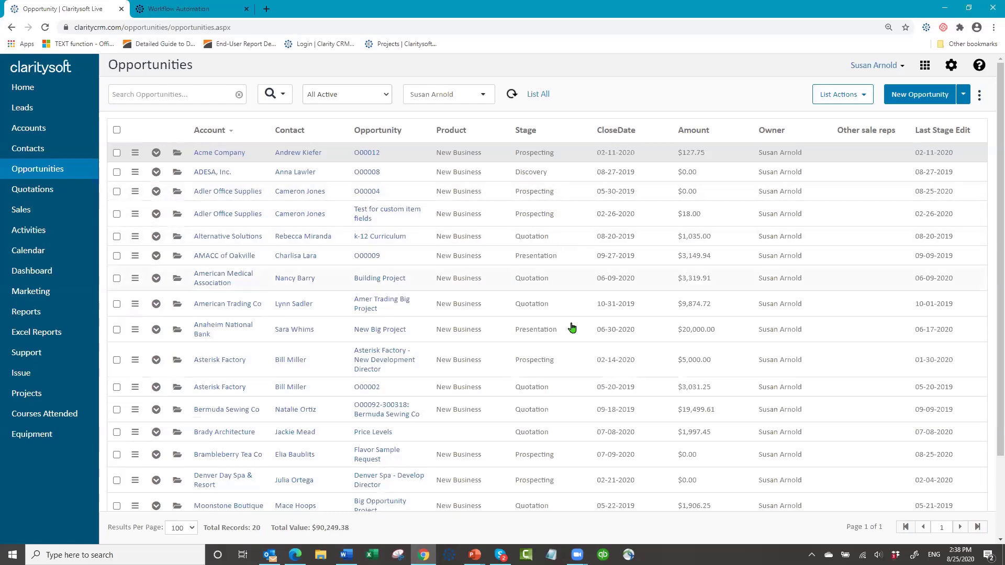
{"action": "left_click", "coordinate": [538, 134]}
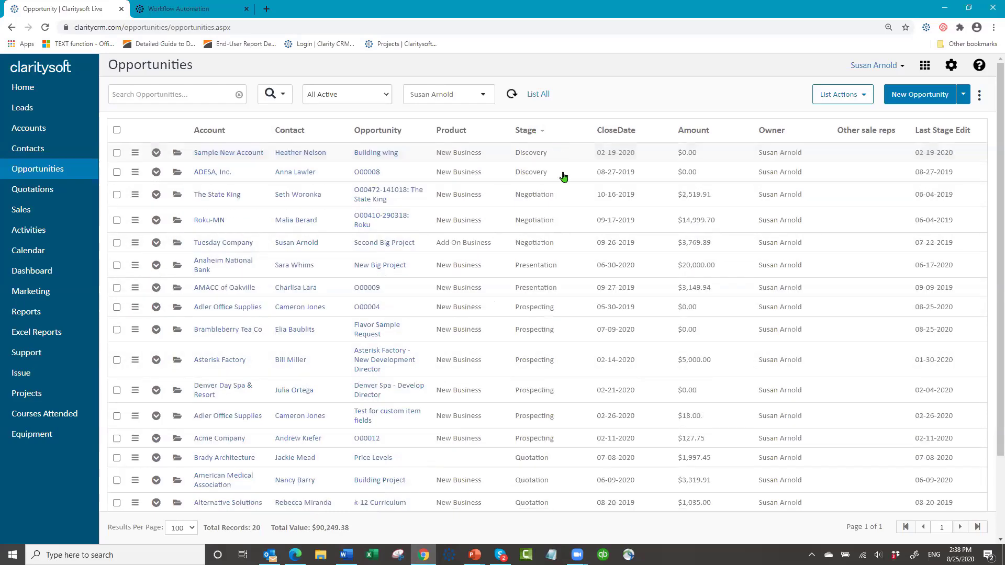
{"action": "scroll", "coordinate": [551, 421], "scroll_direction": "down", "scroll_amount": 2}
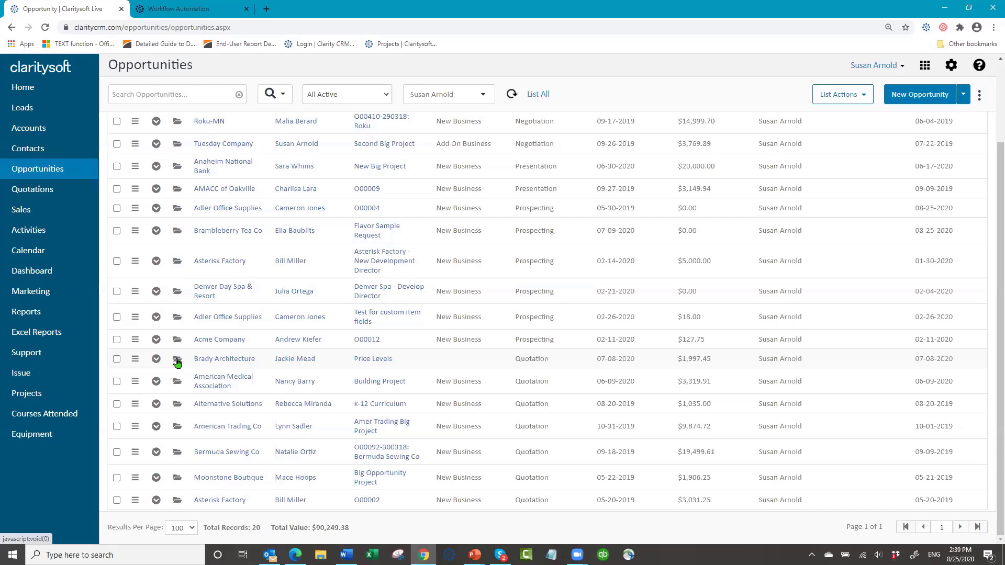
- Set the Brady Architecture Price Levels opportunity's Sales Stage to Won and save it
{"action": "left_click", "coordinate": [176, 361]}
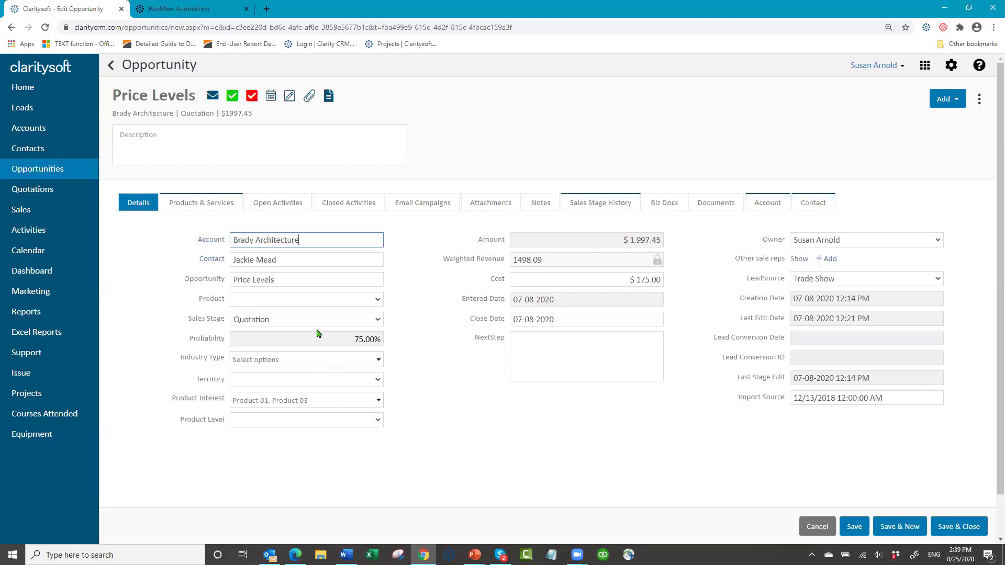
{"action": "left_click", "coordinate": [377, 323]}
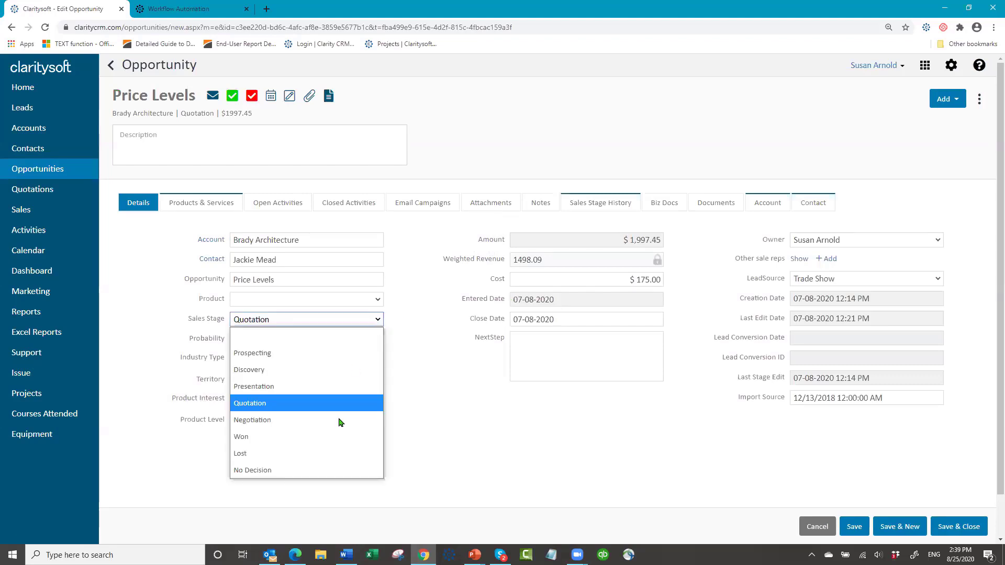
{"action": "left_click", "coordinate": [339, 438]}
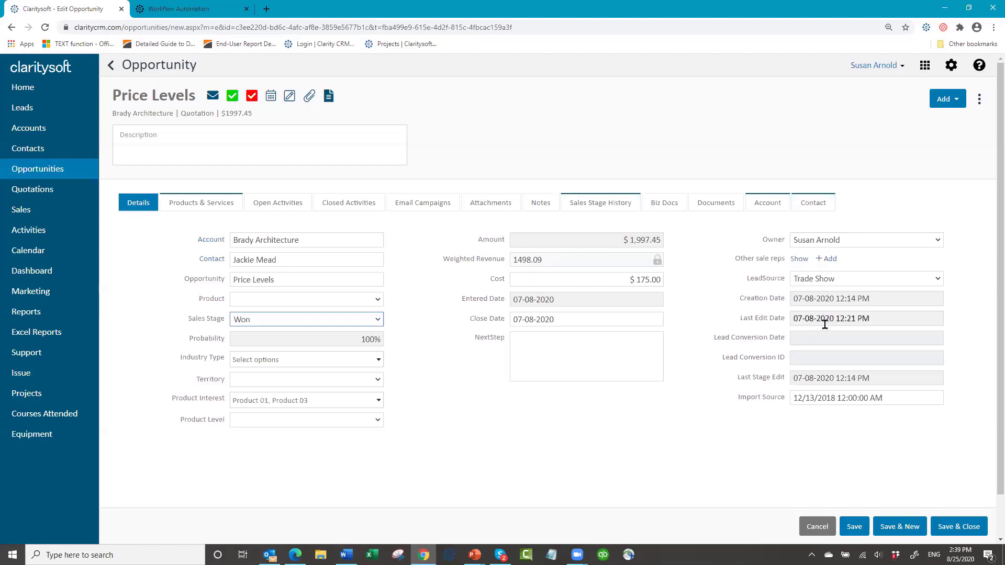
{"action": "left_click", "coordinate": [855, 528]}
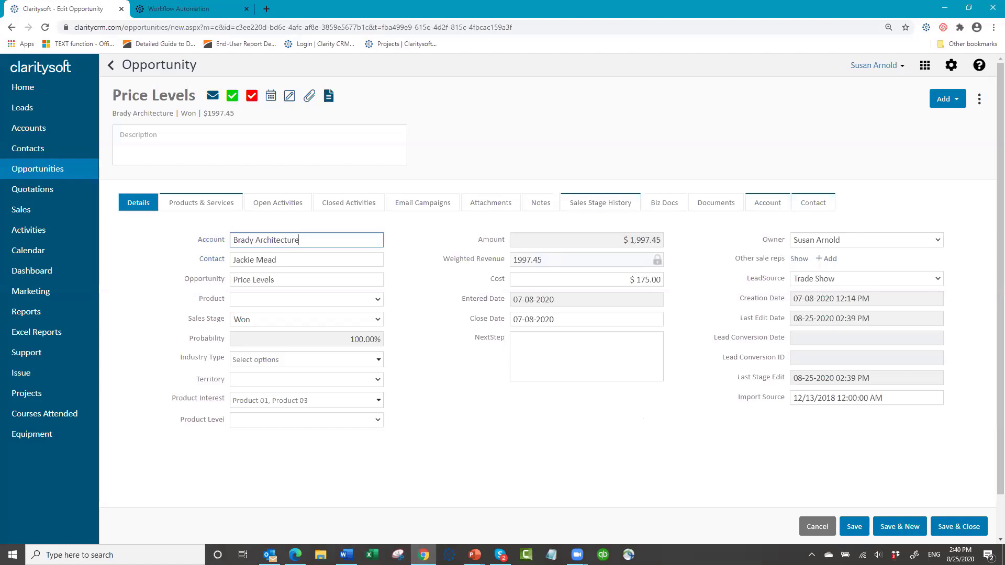
{"action": "key", "text": "alt+Tab"}
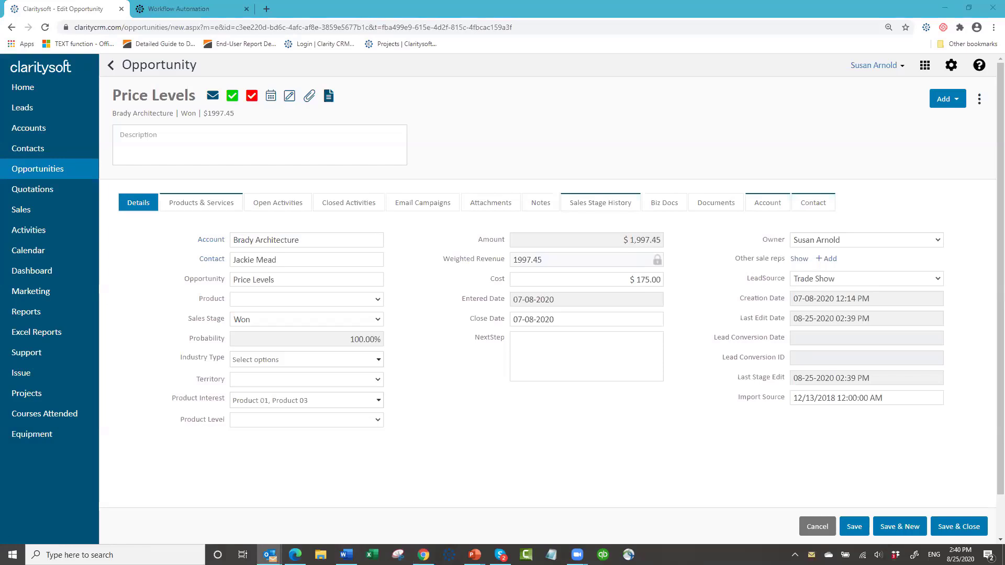
- Read the opportunity-won notification email, then save and close the Price Levels opportunity
{"action": "key", "text": "Return"}
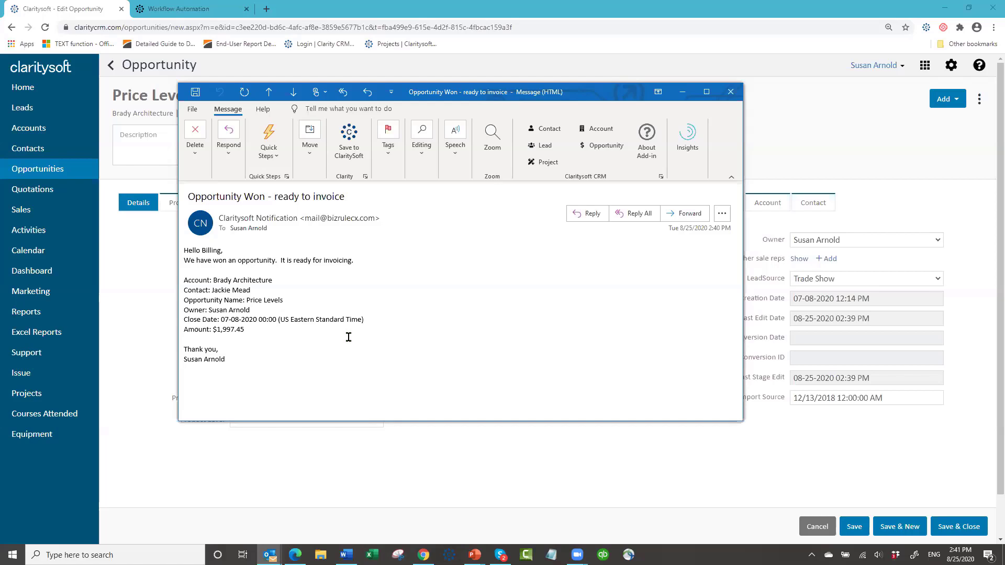
{"action": "left_click", "coordinate": [730, 93]}
{"action": "left_click", "coordinate": [963, 529]}
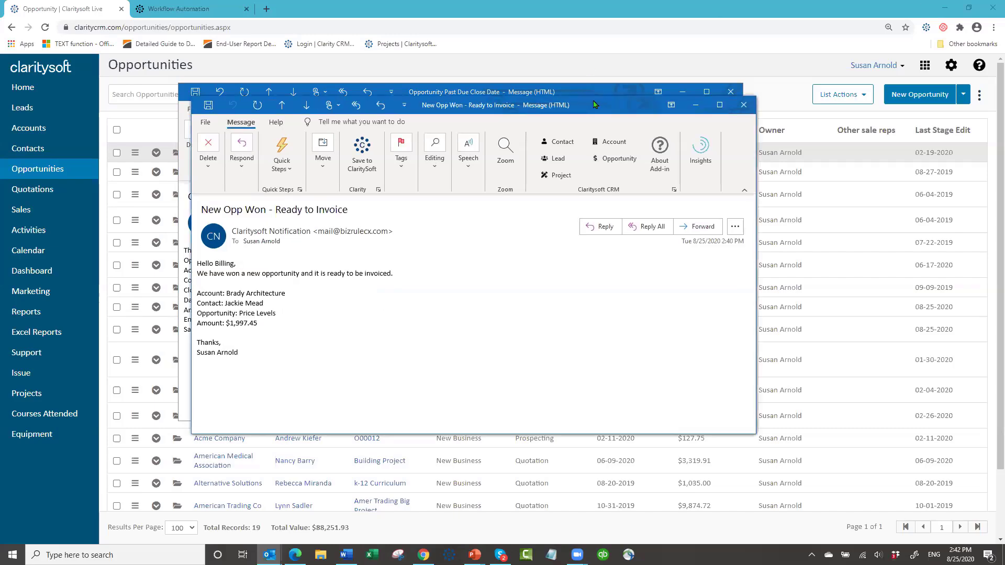
- Close the New Opp Won - Ready to Invoice and past-due notification emails
{"action": "left_click_drag", "start_coordinate": [594, 104], "coordinate": [783, 122]}
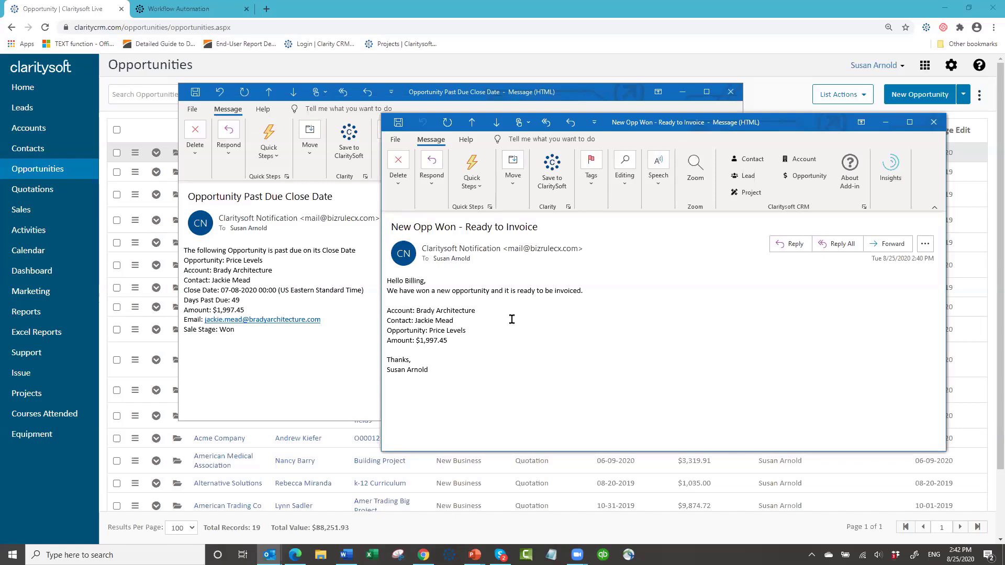
{"action": "left_click", "coordinate": [933, 122]}
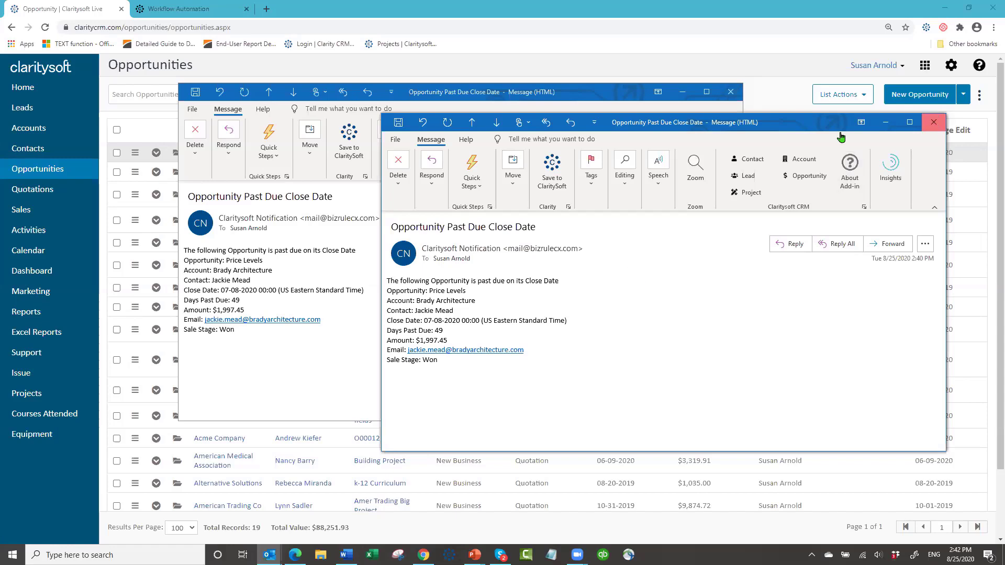
{"action": "left_click", "coordinate": [935, 123]}
- Close the last notification email and go to the Sales list
{"action": "left_click", "coordinate": [729, 93]}
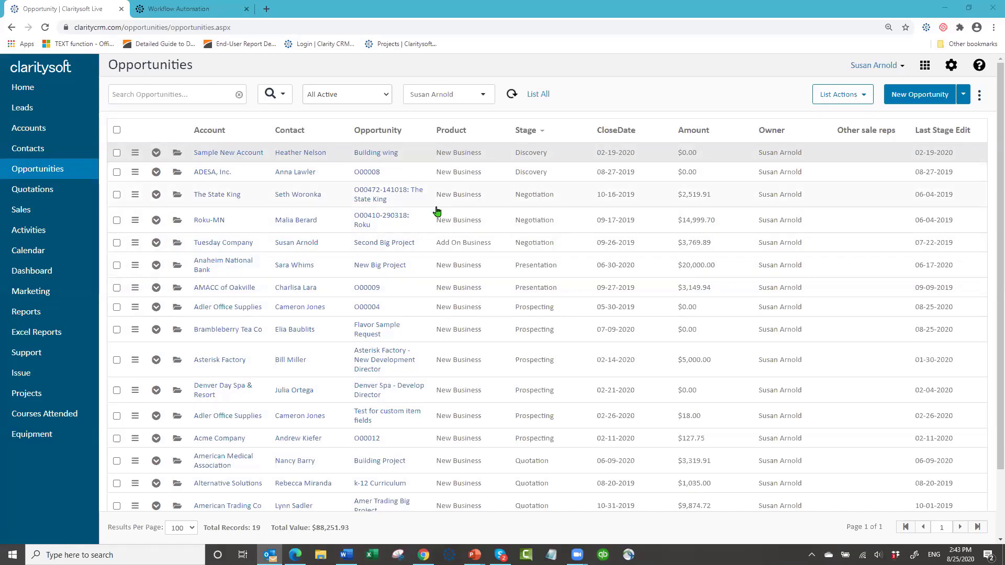
{"action": "left_click", "coordinate": [21, 210]}
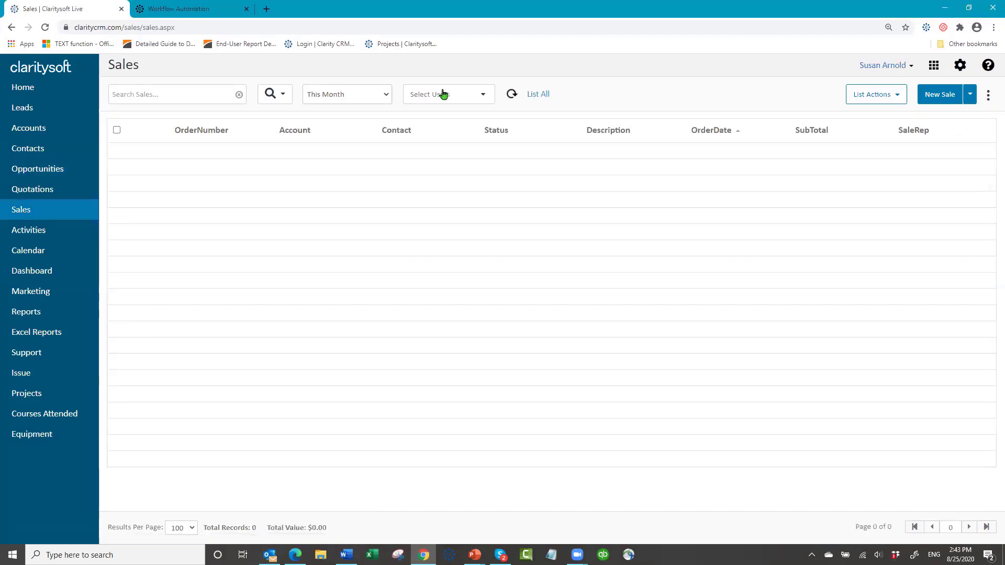
- Show All Sales filtered to the current user, revealing the new Brady Architecture sale
{"action": "left_click", "coordinate": [386, 95]}
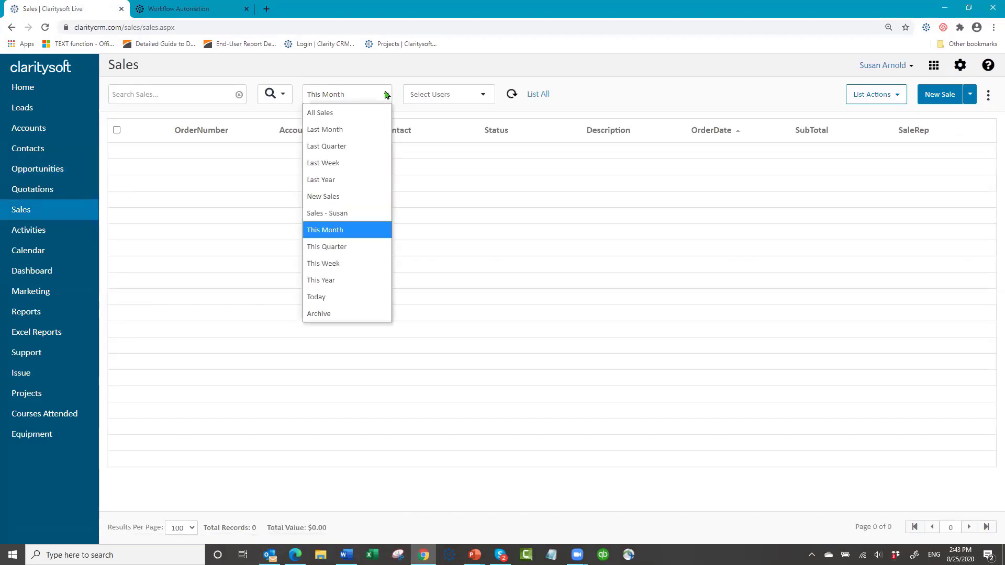
{"action": "left_click", "coordinate": [351, 111]}
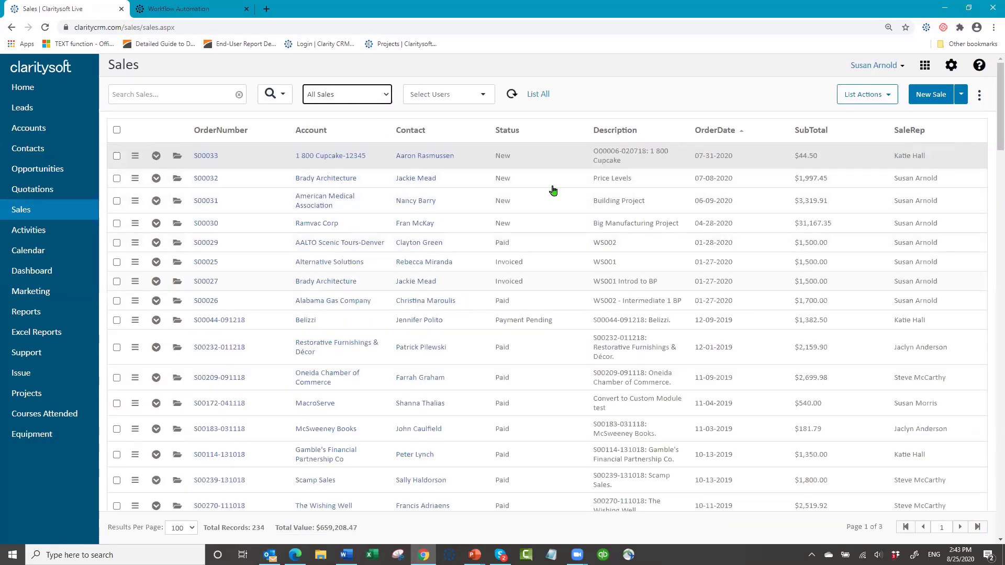
{"action": "left_click", "coordinate": [483, 97]}
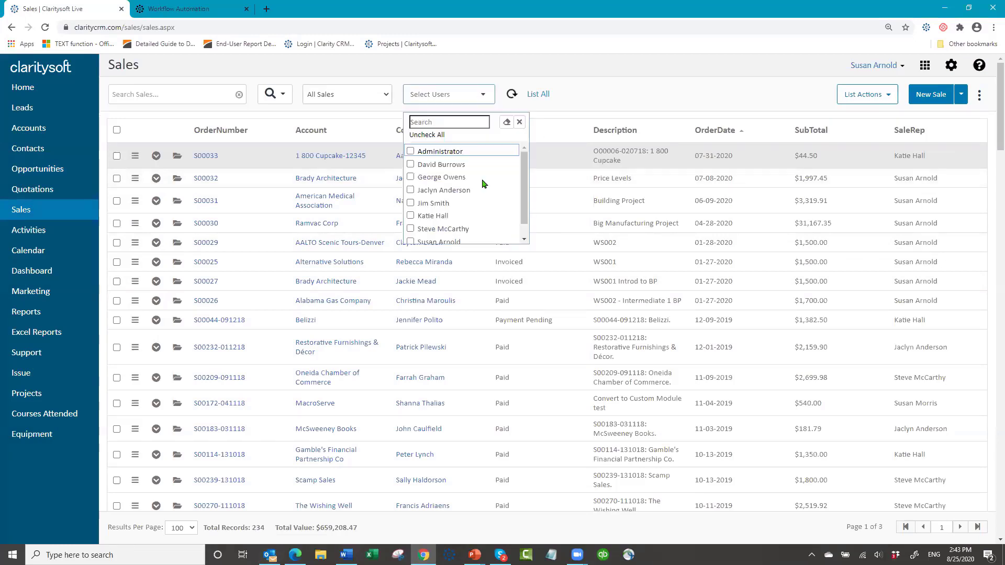
{"action": "left_click", "coordinate": [437, 240]}
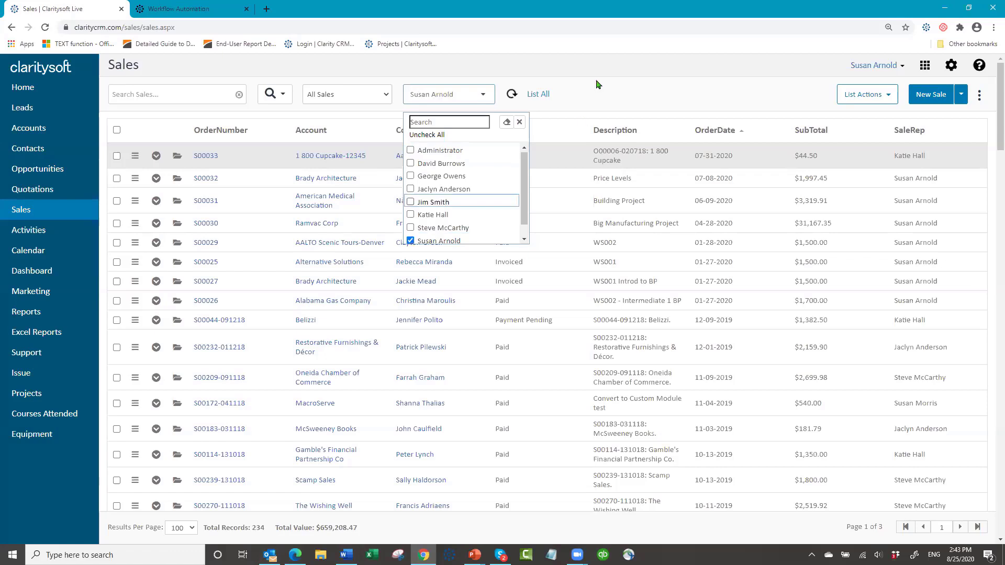
{"action": "left_click", "coordinate": [597, 93]}
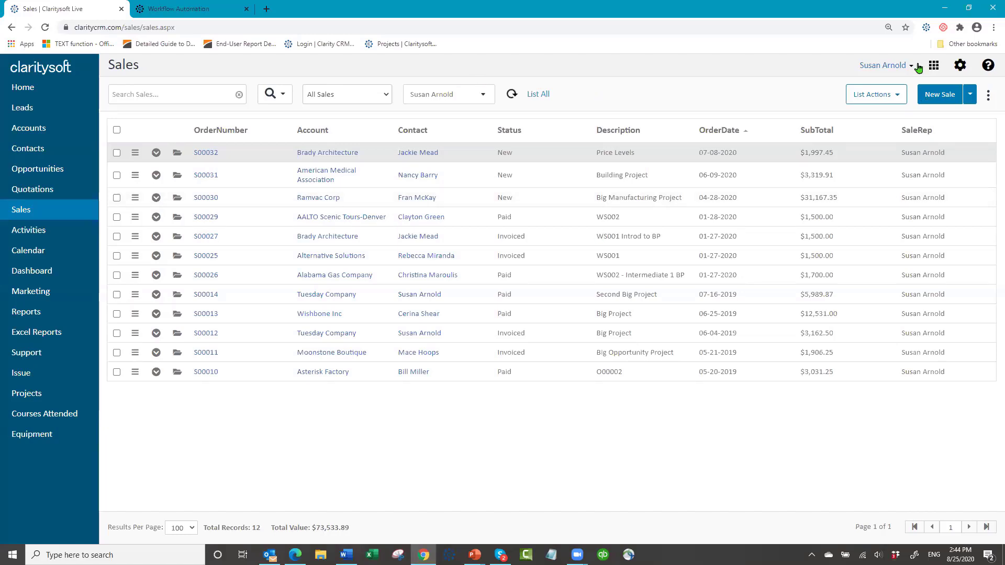
- Open a blank new email template under Settings > Workflow Automation > Templates
{"action": "left_click", "coordinate": [959, 67]}
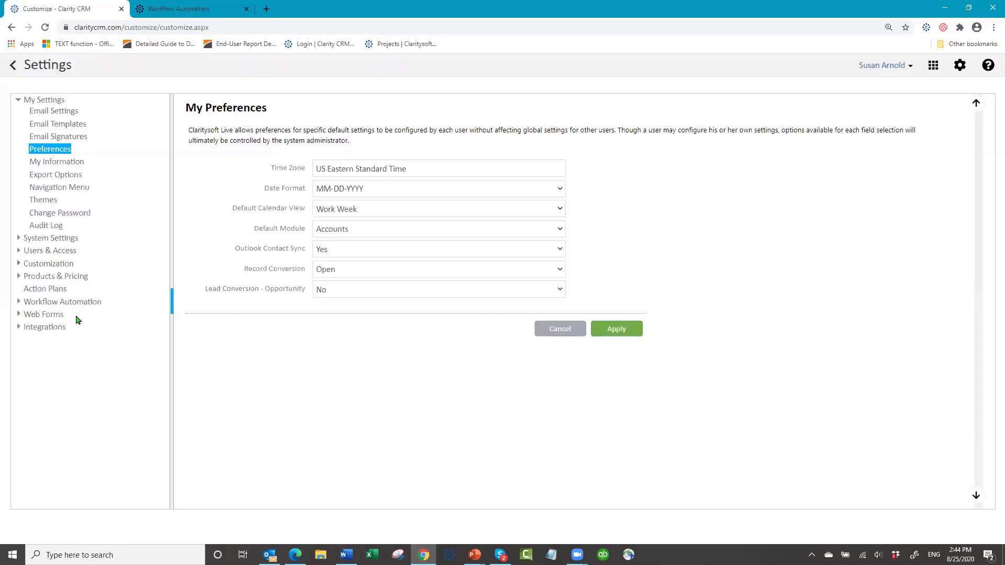
{"action": "left_click", "coordinate": [84, 307]}
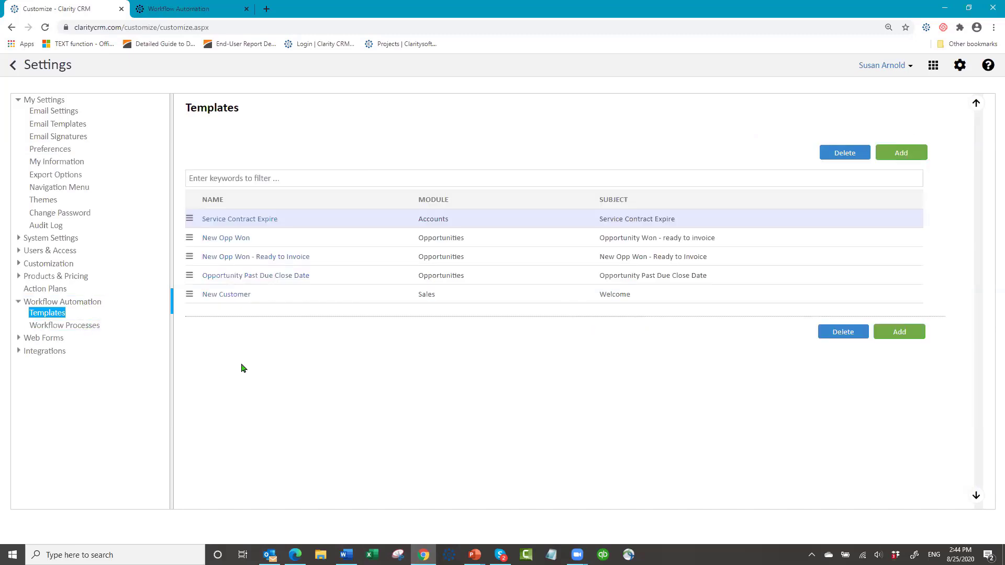
{"action": "left_click", "coordinate": [902, 152]}
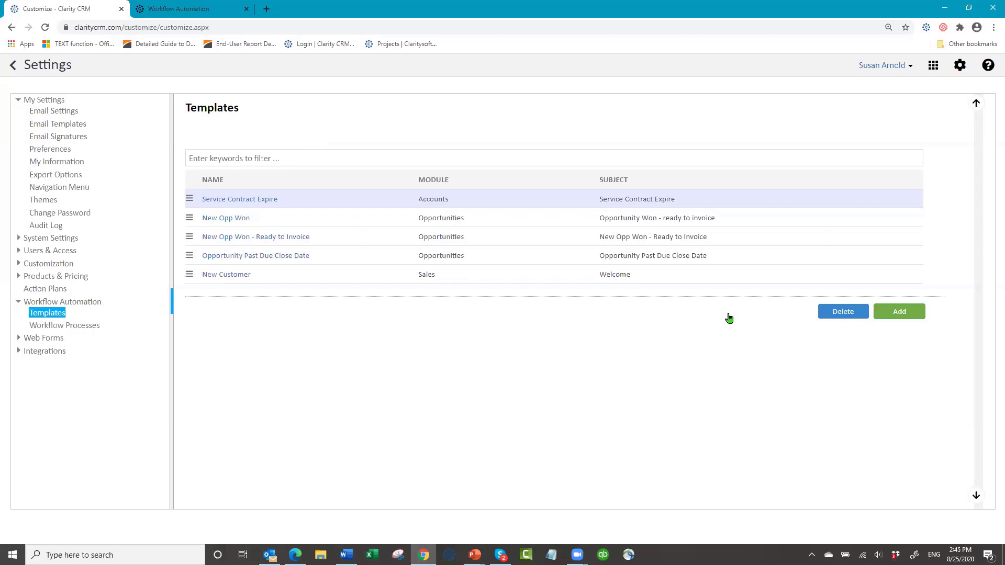
{"action": "left_click", "coordinate": [901, 312]}
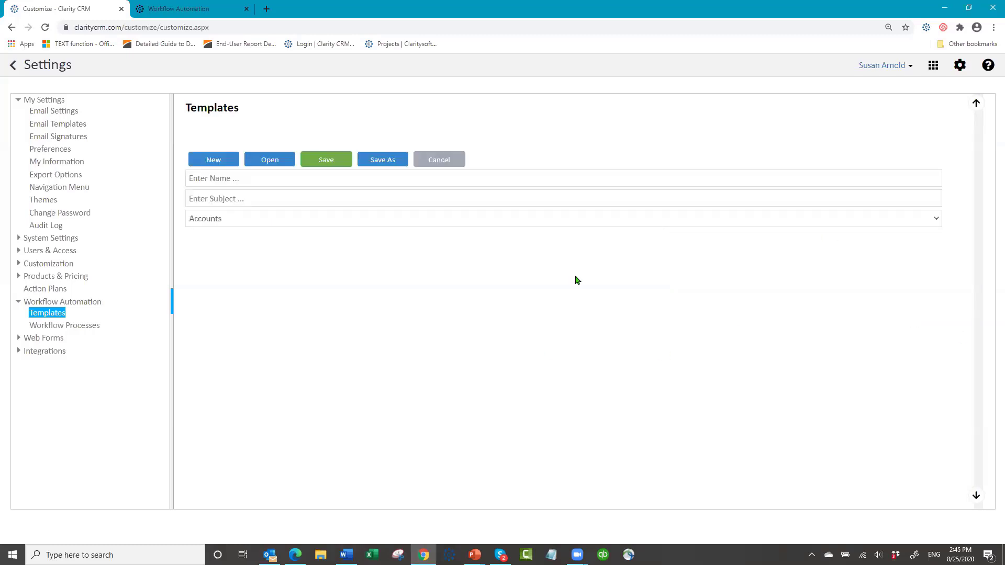
- Name the template 'Send New Customer welcome email' and copy that name into the Subject
{"action": "left_click", "coordinate": [291, 179]}
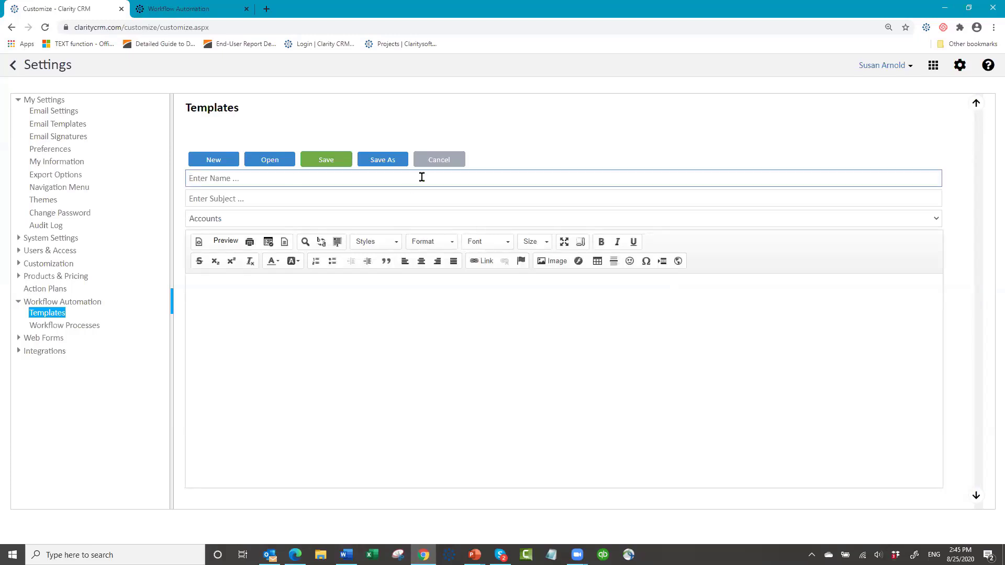
{"action": "type", "text": "Se"}
{"action": "key", "text": "BackSpace"}
{"action": "type", "text": "Send New Customer welcome email"}
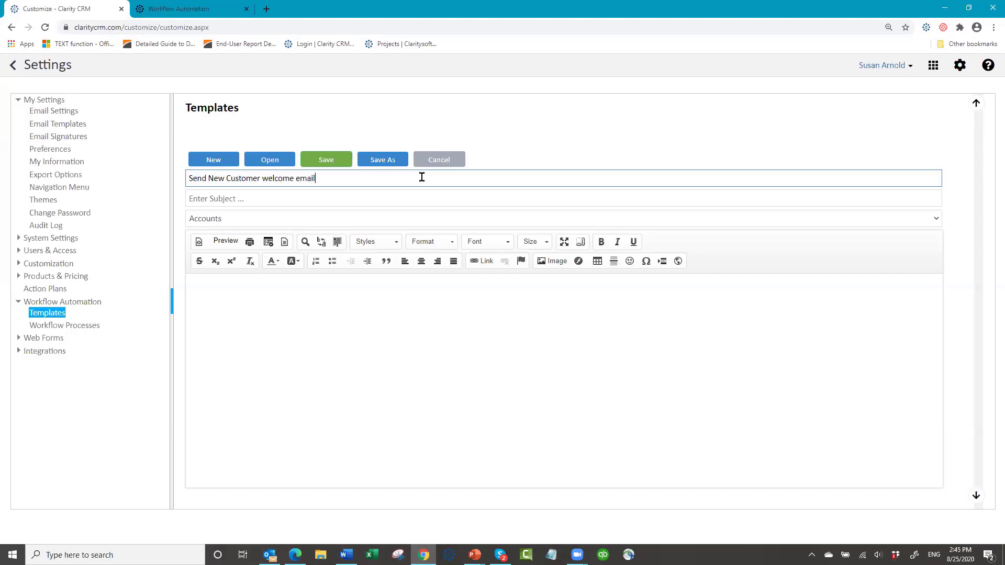
{"action": "left_click", "coordinate": [258, 200]}
{"action": "left_click", "coordinate": [320, 179]}
{"action": "key", "text": "ctrl+a"}
{"action": "key", "text": "ctrl+c"}
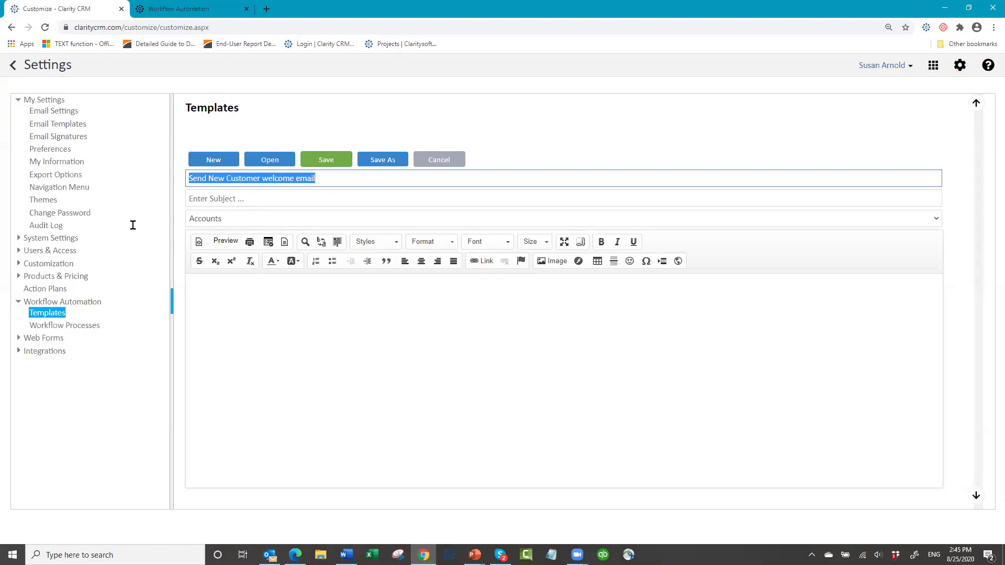
{"action": "left_click", "coordinate": [213, 198]}
{"action": "key", "text": "ctrl+v"}
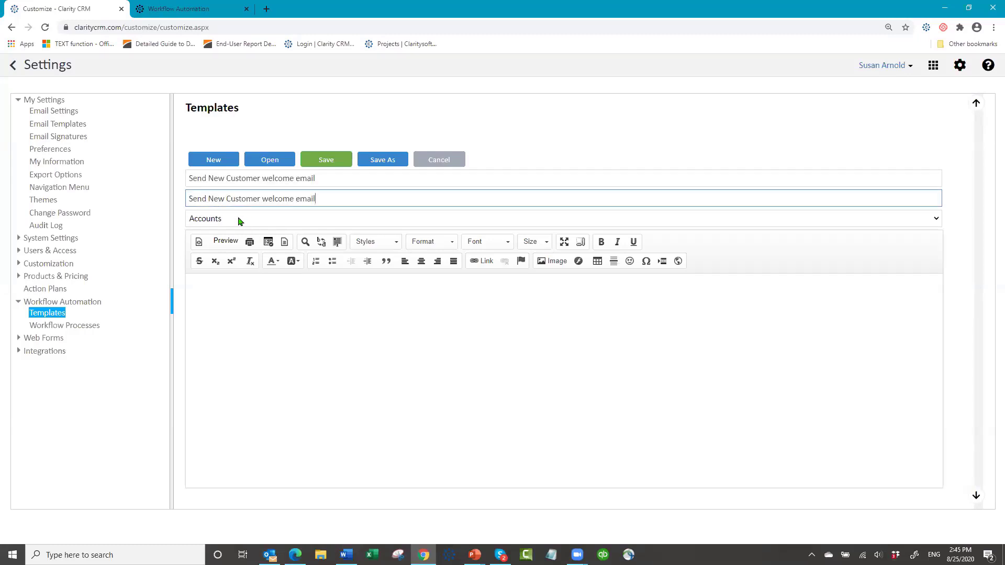
- Set the template module to Sales and begin the body with 'Hello,'
{"action": "left_click", "coordinate": [239, 222]}
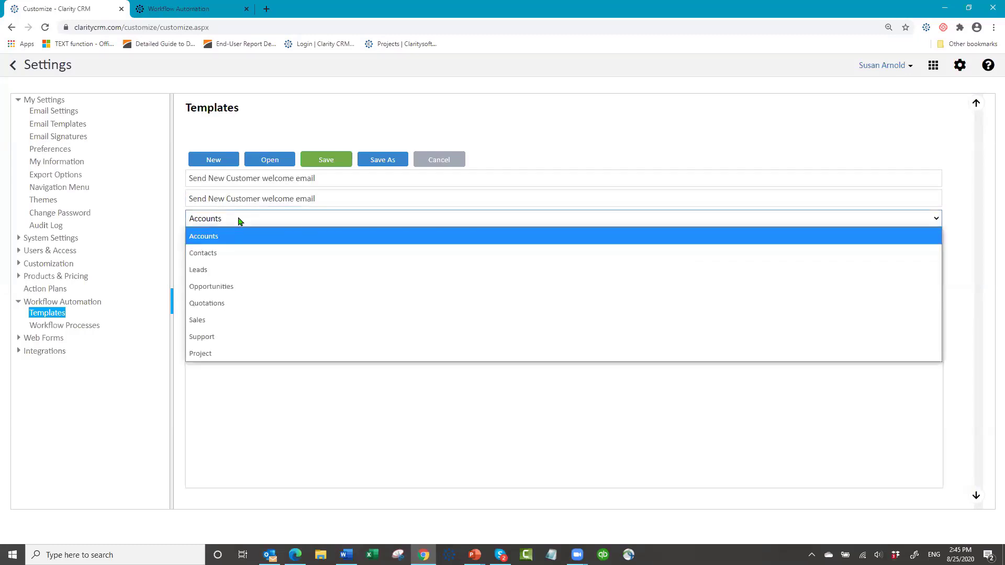
{"action": "left_click", "coordinate": [254, 320]}
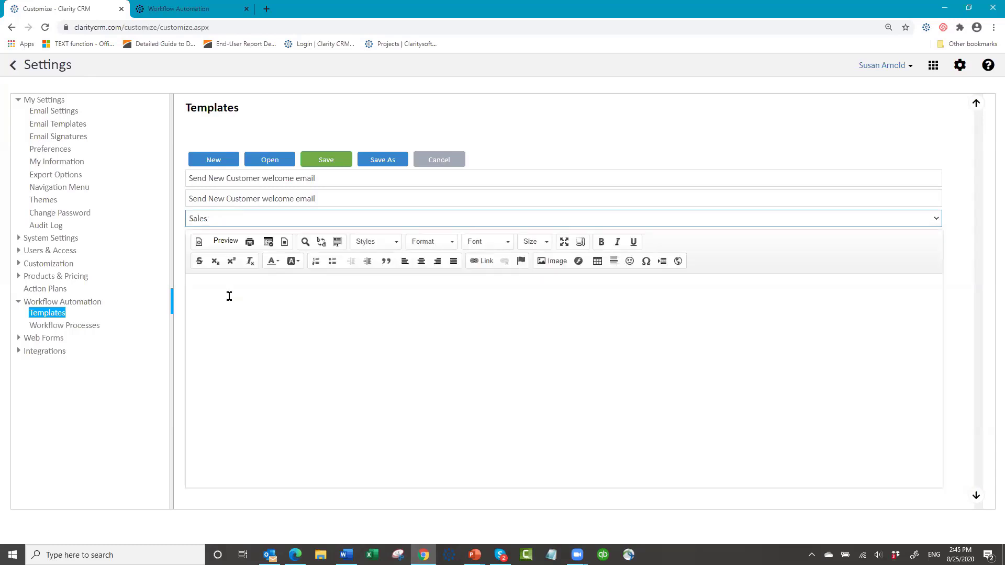
{"action": "left_click", "coordinate": [244, 290]}
{"action": "type", "text": "Hello,"}
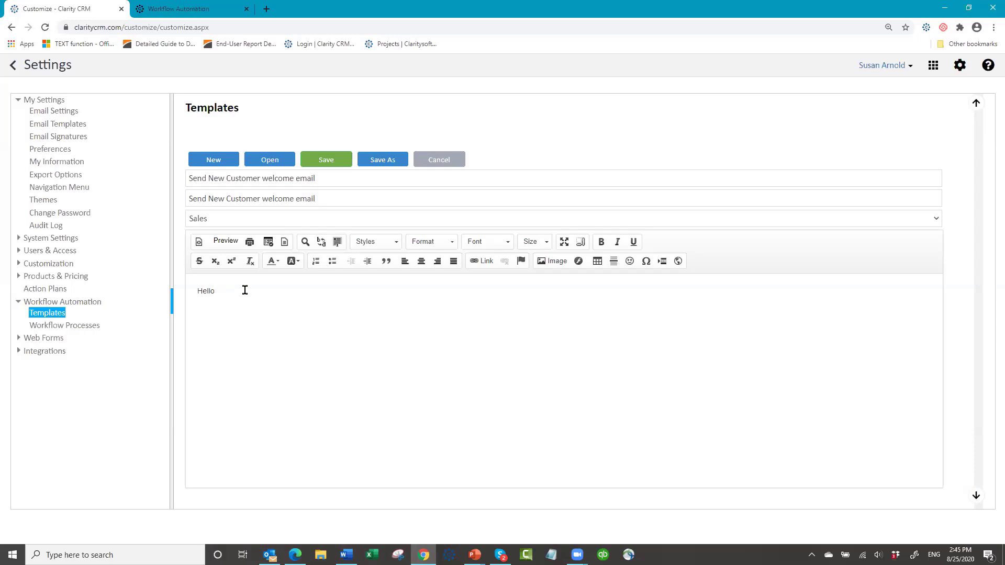
- Insert the SaleRep merge field, add the paid-invoice welcome-email sentence, and start an 'Account' line
{"action": "left_click", "coordinate": [268, 242]}
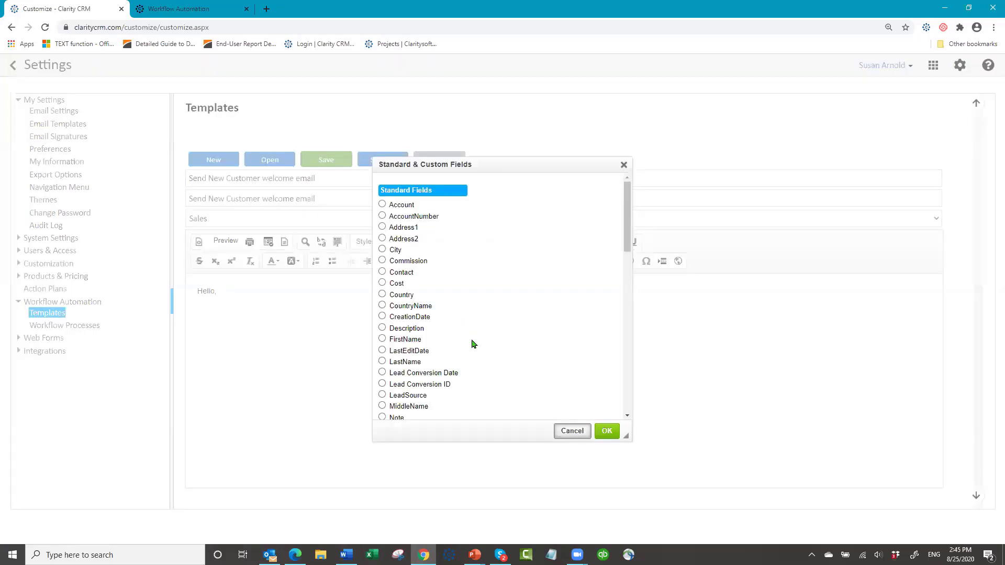
{"action": "scroll", "coordinate": [470, 343], "scroll_direction": "down", "scroll_amount": 3}
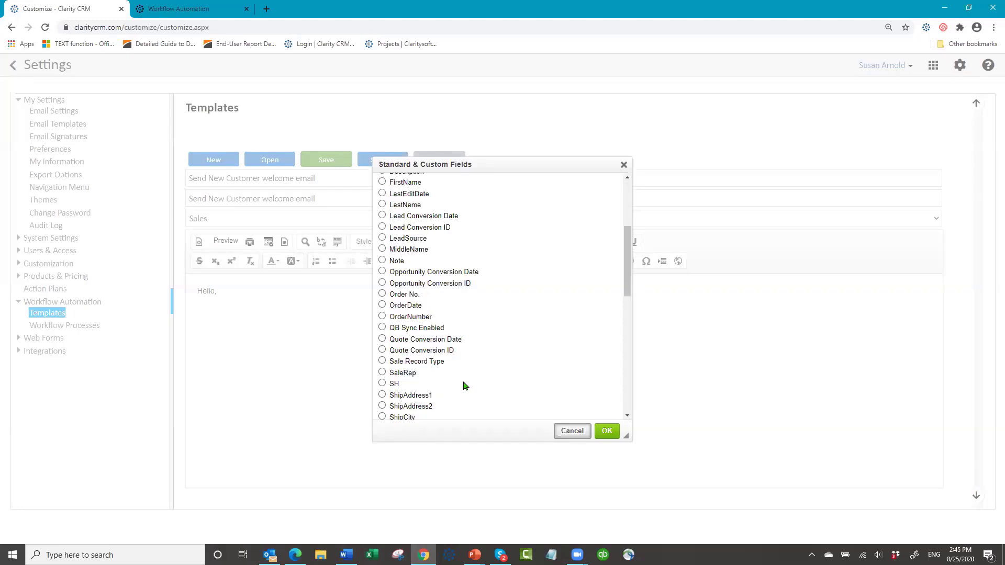
{"action": "left_click", "coordinate": [383, 372]}
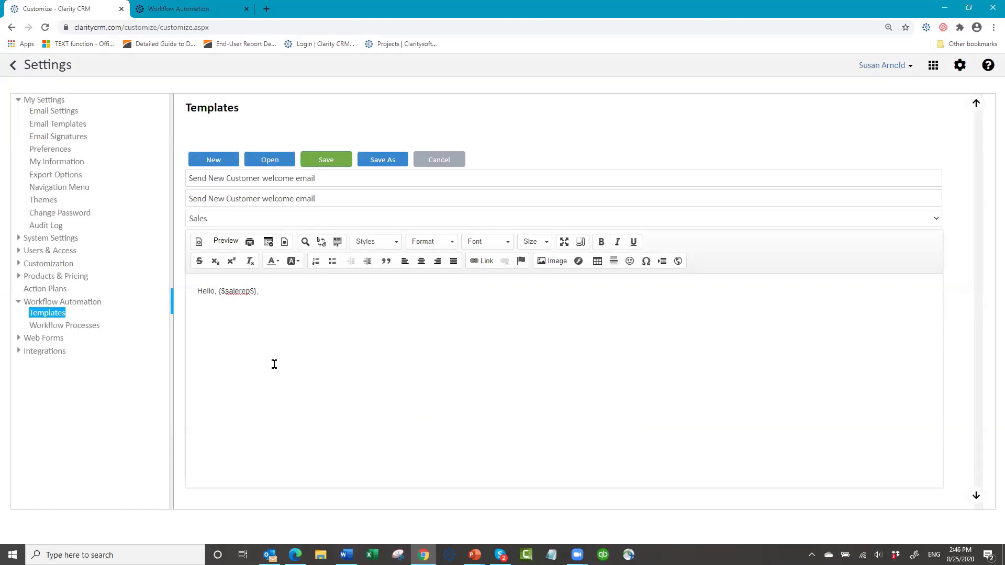
{"action": "type", "text": "e followng invoice has been paid"}
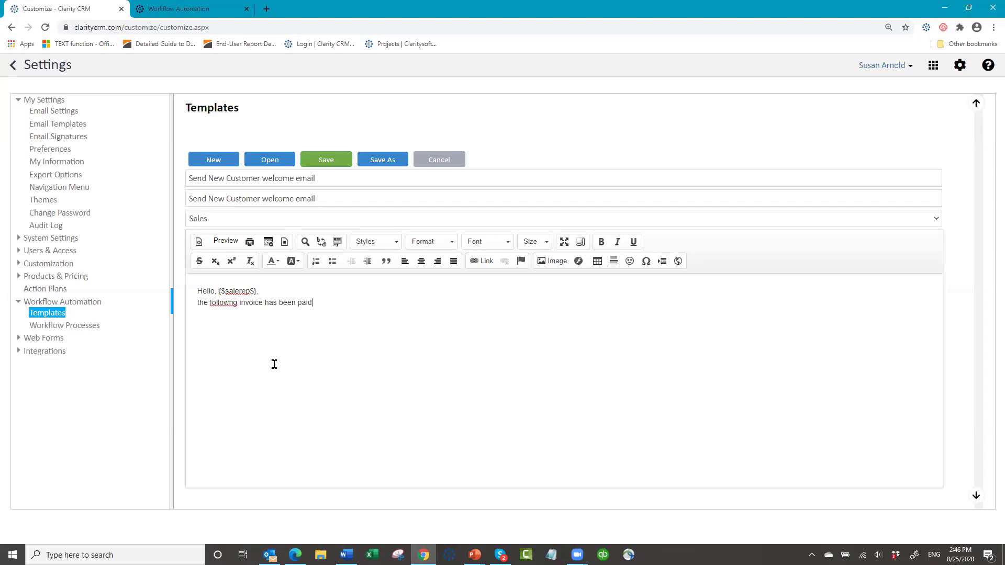
{"action": "type", "text": ".  Please send welcome email"}
{"action": "key", "text": "Return"}
{"action": "key", "text": "Return"}
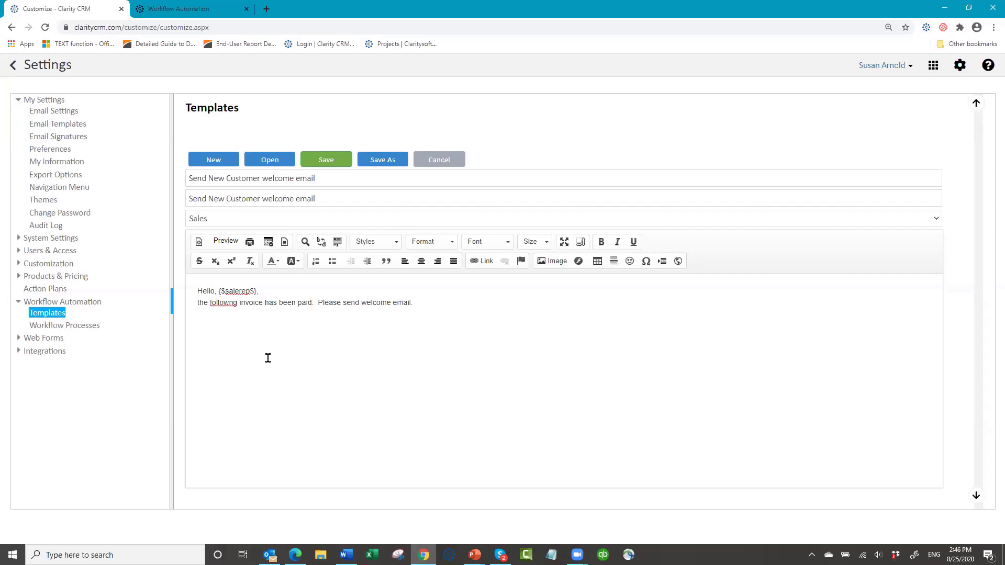
{"action": "type", "text": "Account:"}
- Insert the Account merge field, then add a 'Contact:' line with the Contact merge field
{"action": "left_click", "coordinate": [269, 242]}
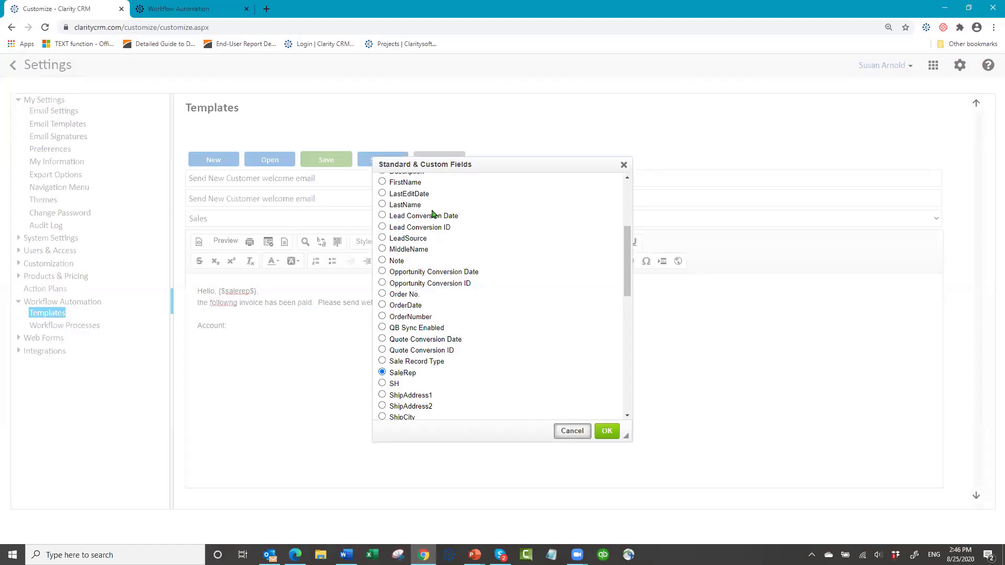
{"action": "scroll", "coordinate": [432, 213], "scroll_direction": "up", "scroll_amount": 3}
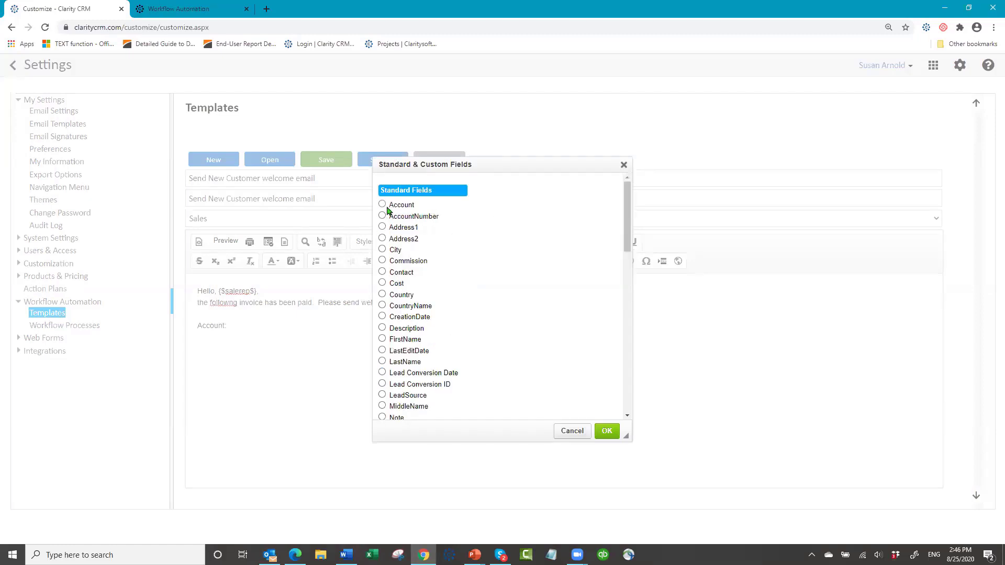
{"action": "left_click", "coordinate": [388, 209]}
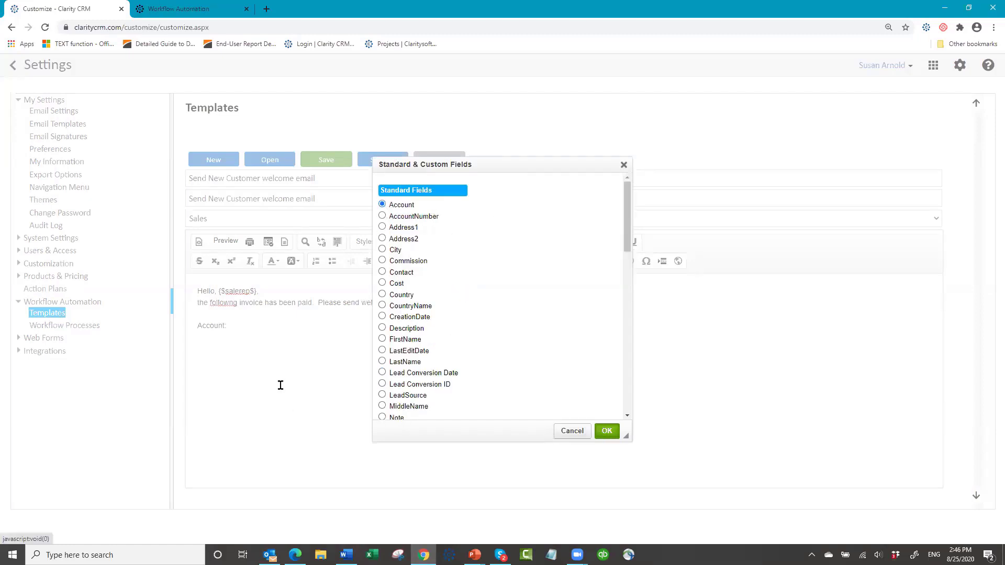
{"action": "key", "text": "Return"}
{"action": "type", "text": "Conta"}
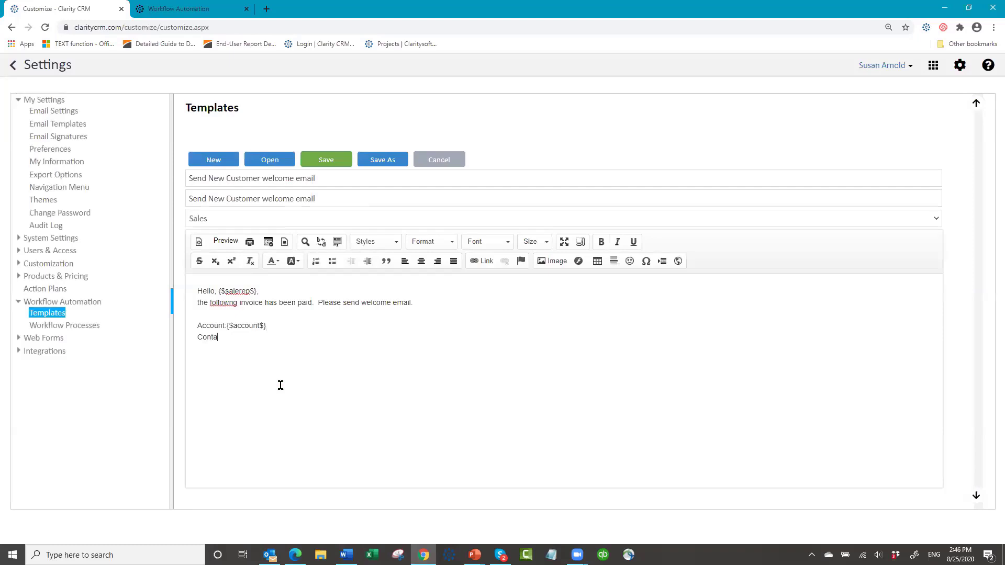
{"action": "type", "text": "ct:"}
{"action": "left_click", "coordinate": [268, 242]}
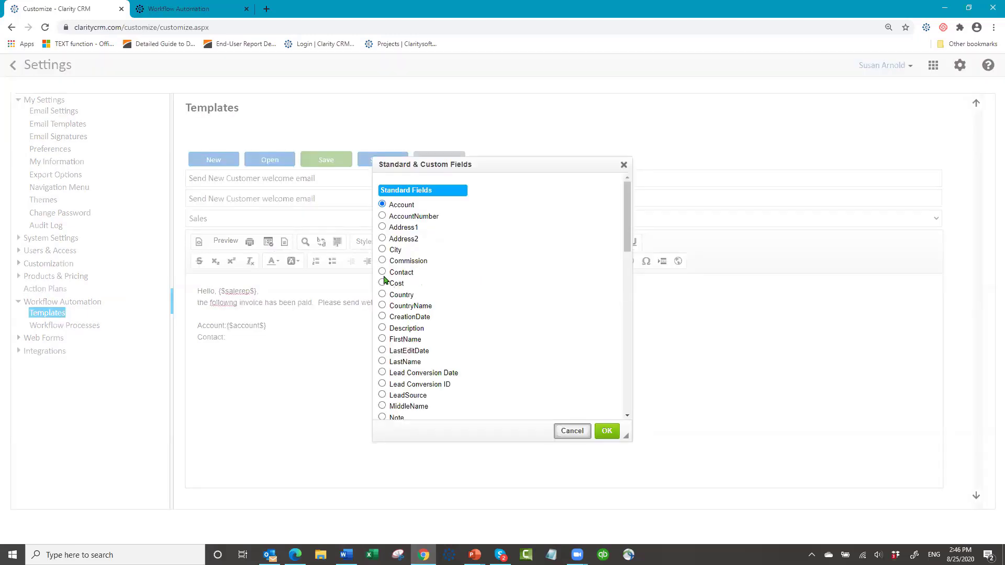
{"action": "left_click", "coordinate": [384, 273]}
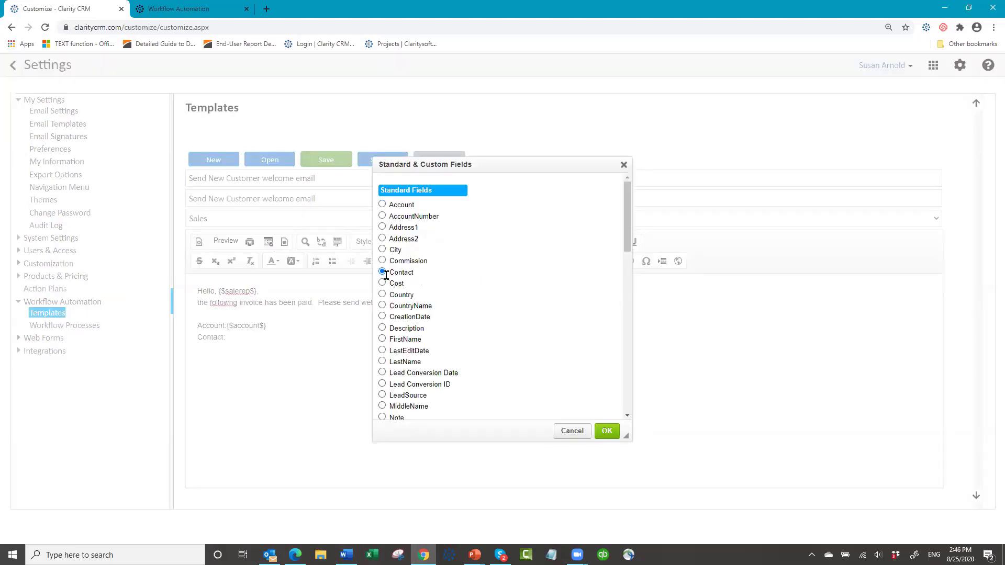
{"action": "left_click", "coordinate": [606, 431]}
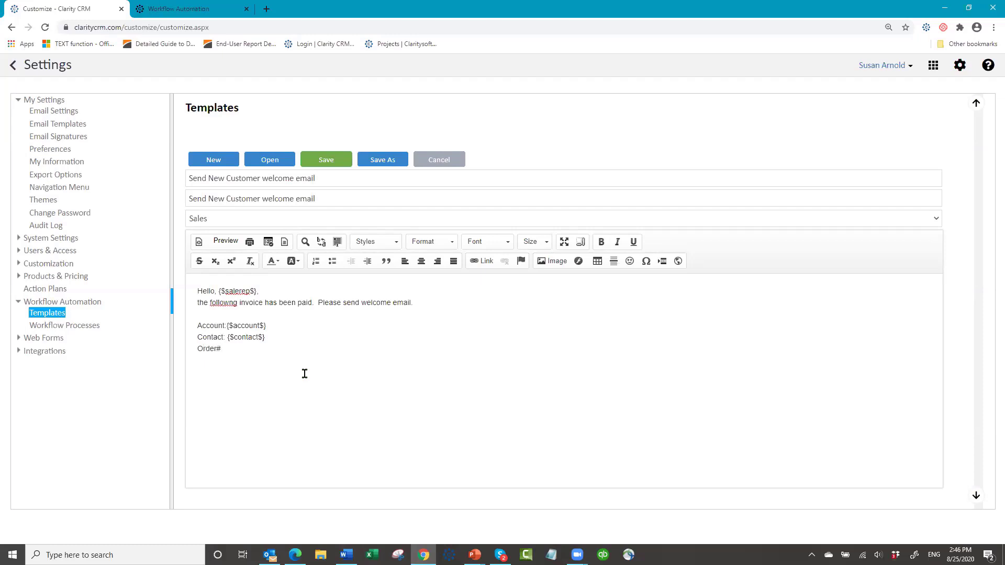
- Insert the OrderNumber merge field after 'Order#:' and save the template
{"action": "left_click", "coordinate": [268, 242]}
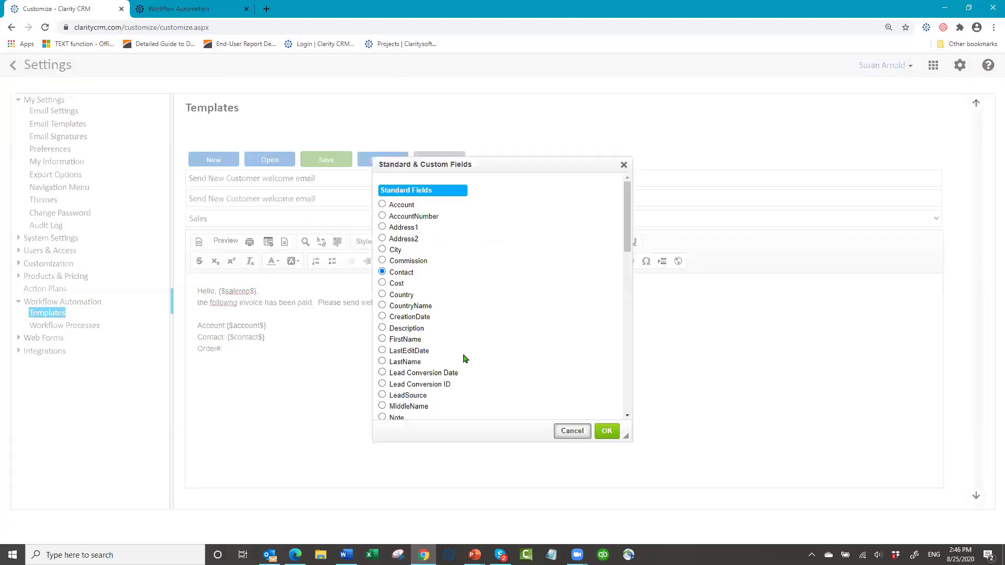
{"action": "scroll", "coordinate": [464, 348], "scroll_direction": "down", "scroll_amount": 3}
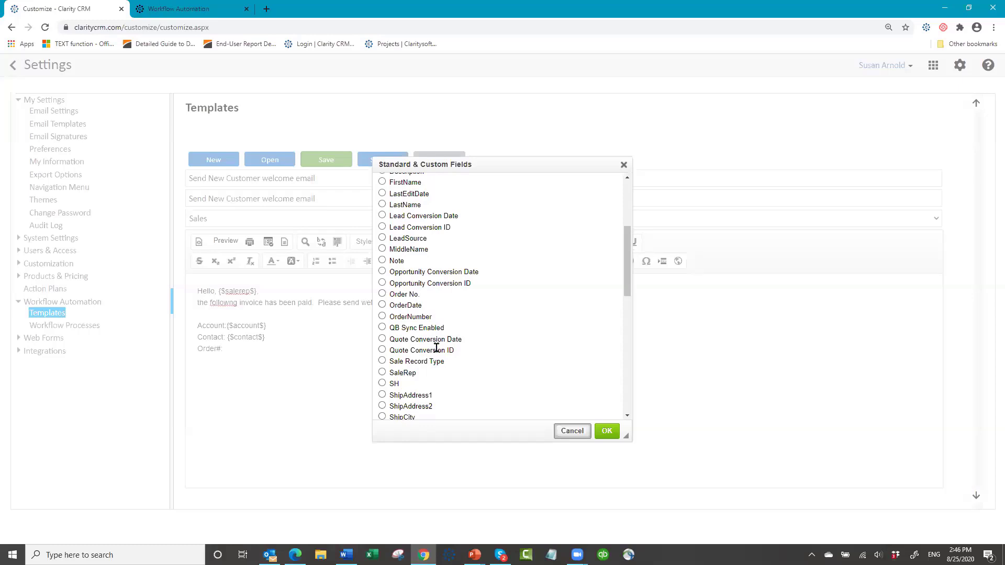
{"action": "left_click", "coordinate": [382, 317]}
{"action": "left_click", "coordinate": [606, 432]}
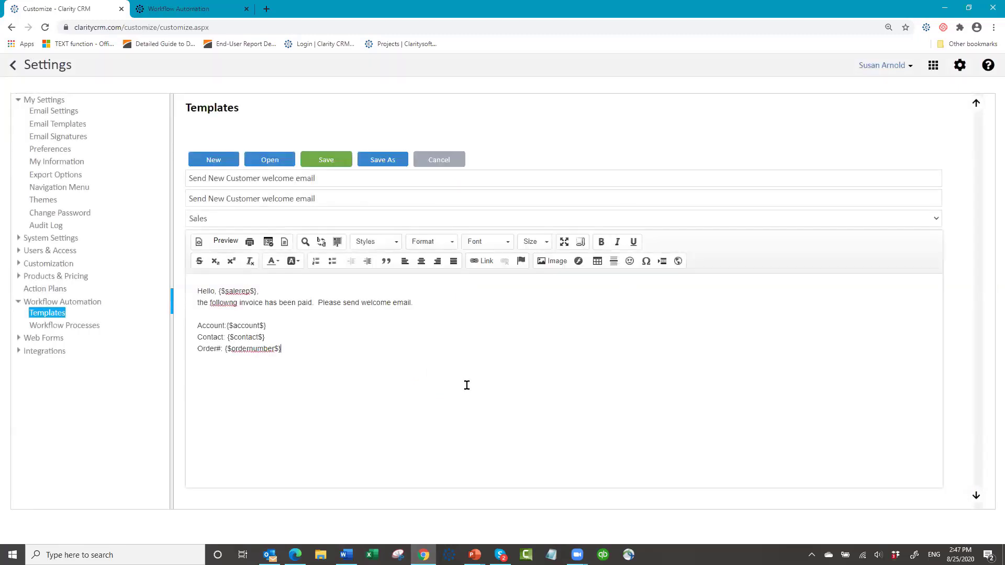
{"action": "left_click", "coordinate": [326, 161]}
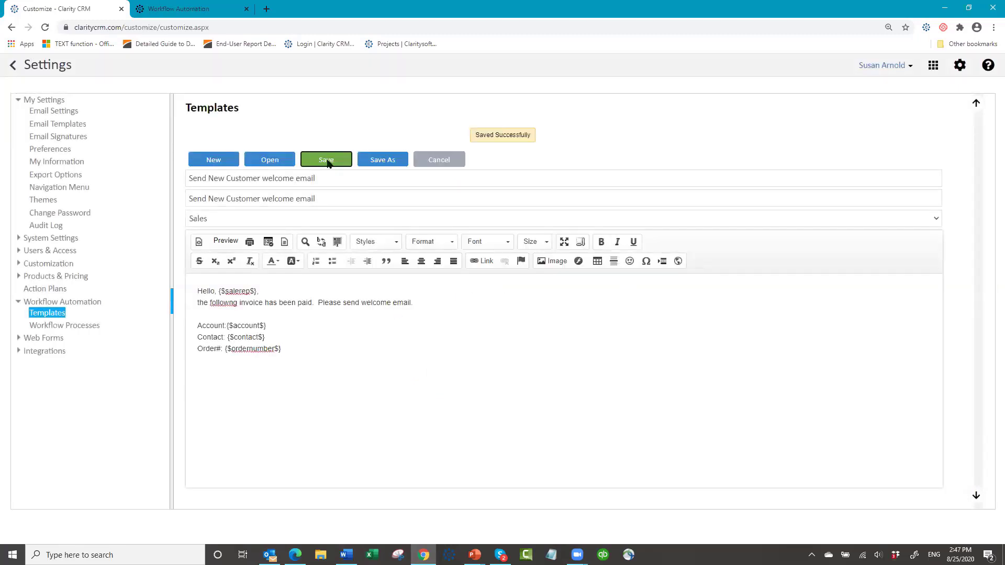
- Create a workflow process named 'Invoice Paid Send welcome email' for the Sales module
{"action": "left_click", "coordinate": [68, 327]}
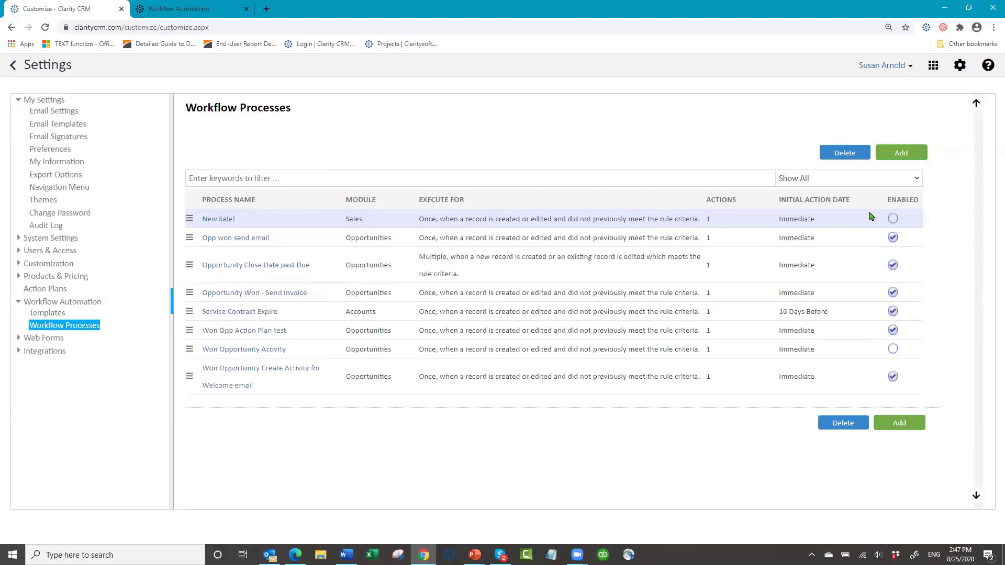
{"action": "left_click", "coordinate": [906, 157]}
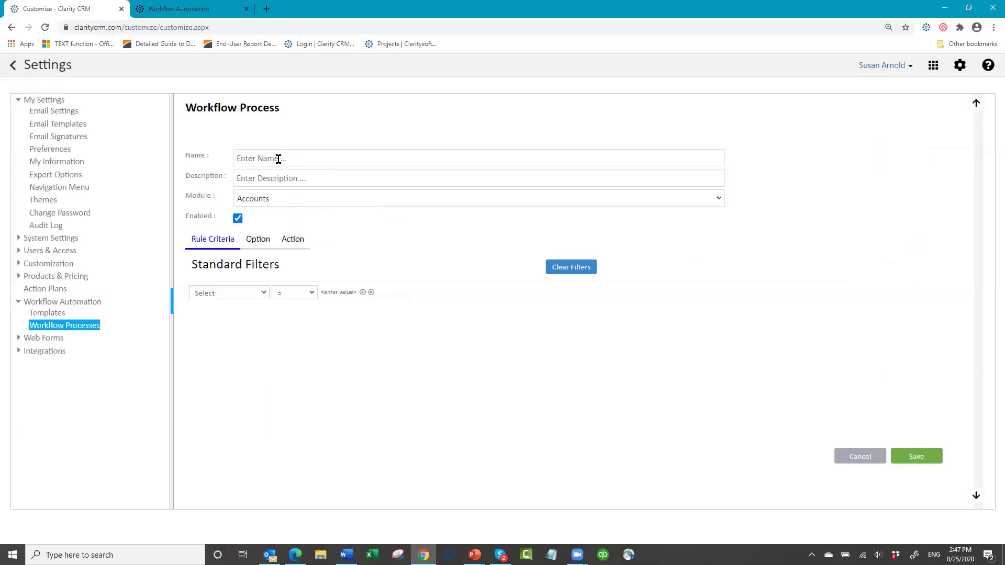
{"action": "left_click", "coordinate": [279, 159]}
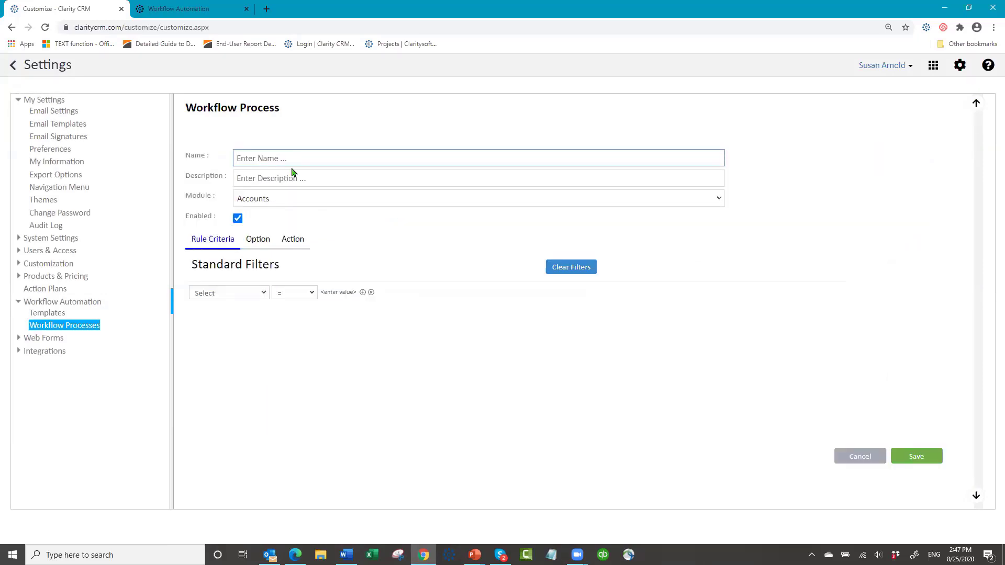
{"action": "type", "text": "Invoice"}
{"action": "type", "text": " Padi"}
{"action": "type", "text": "id"}
{"action": "type", "text": " Send wel"}
{"action": "type", "text": "come email"}
{"action": "left_click", "coordinate": [292, 201]}
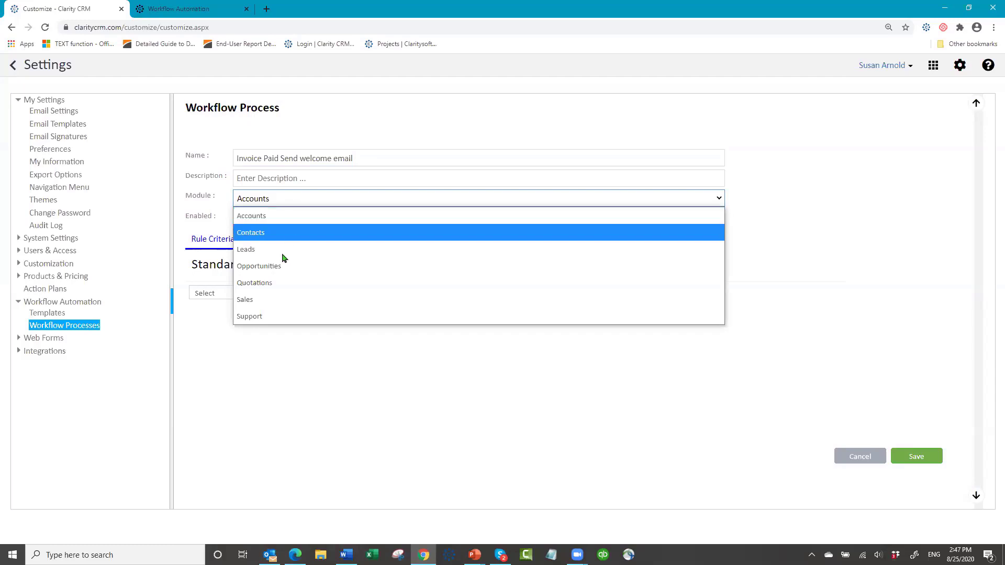
{"action": "left_click", "coordinate": [280, 297]}
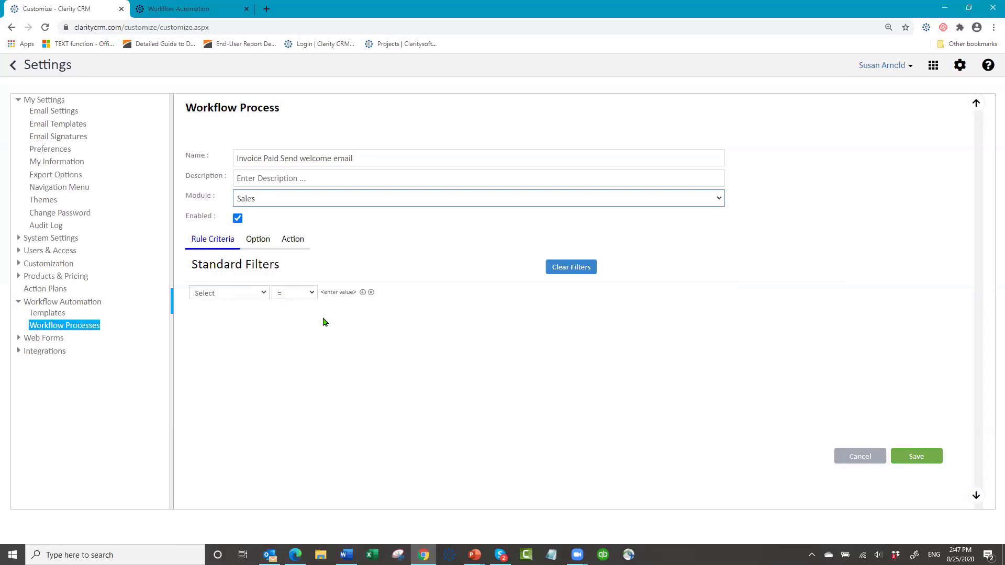
- Set the process filter to Status Contains, clearing the mistyped filter value
{"action": "left_click", "coordinate": [263, 293]}
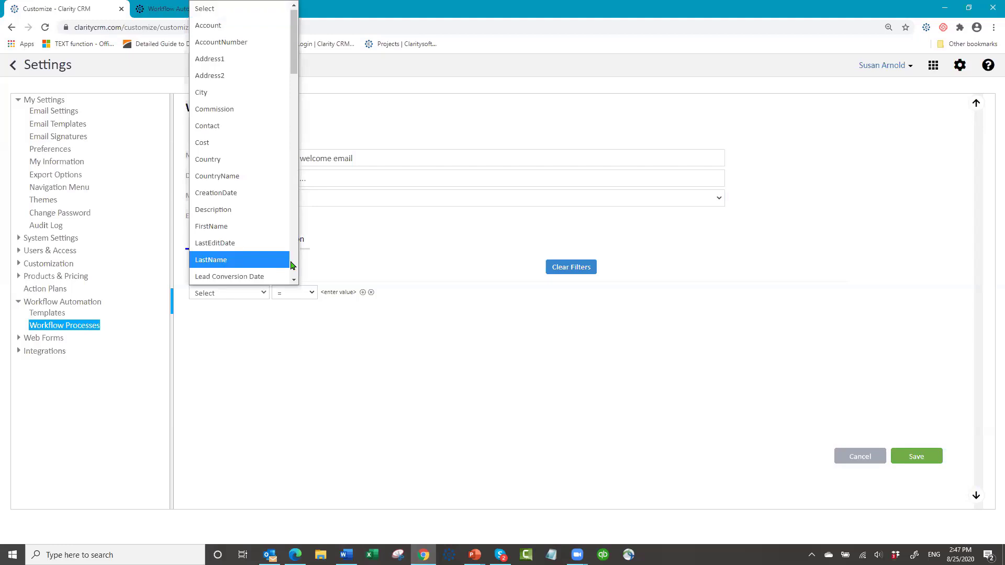
{"action": "left_click", "coordinate": [294, 281]}
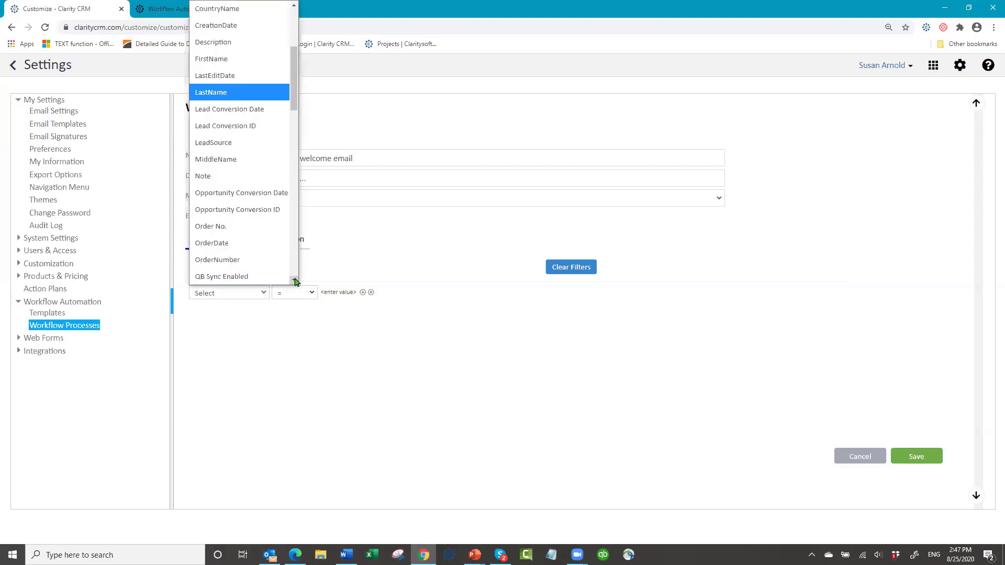
{"action": "scroll", "coordinate": [295, 281], "scroll_direction": "down", "scroll_amount": 4}
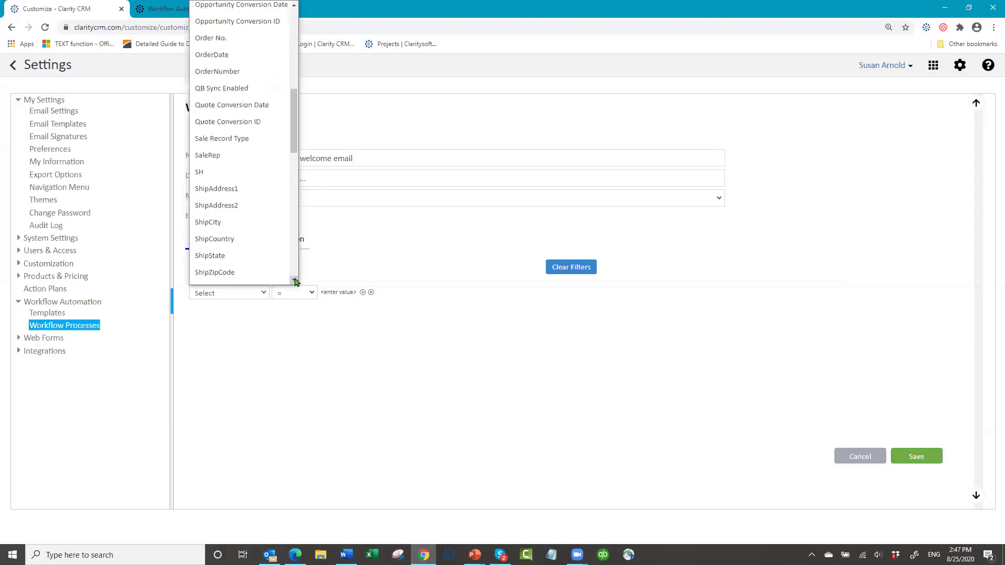
{"action": "scroll", "coordinate": [294, 281], "scroll_direction": "down", "scroll_amount": 3}
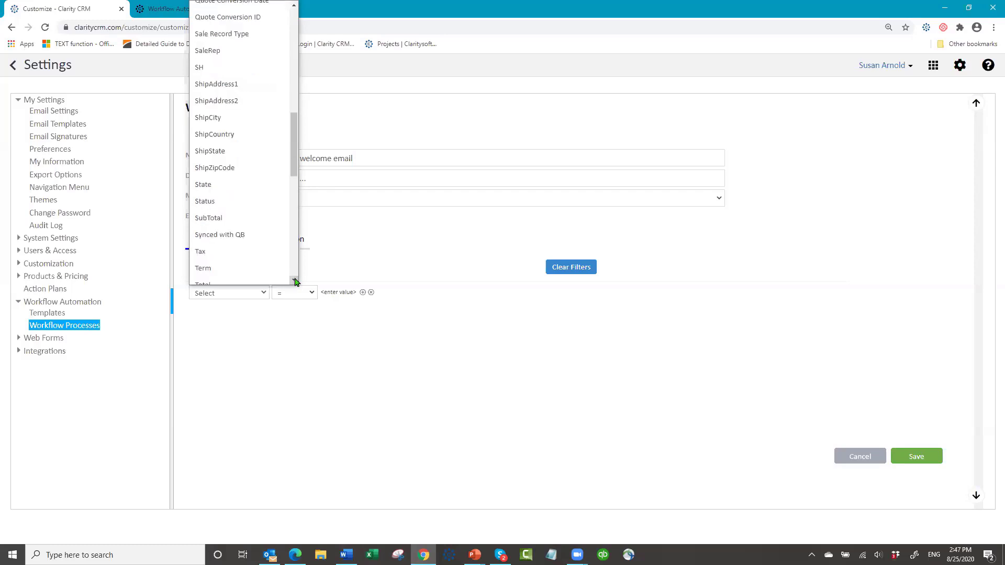
{"action": "left_click", "coordinate": [294, 282]}
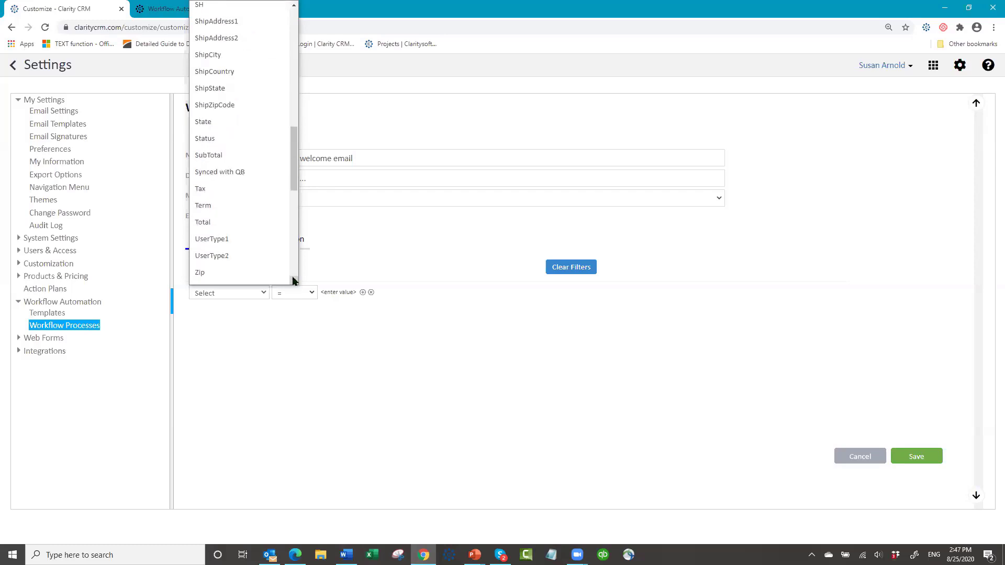
{"action": "left_click", "coordinate": [241, 139]}
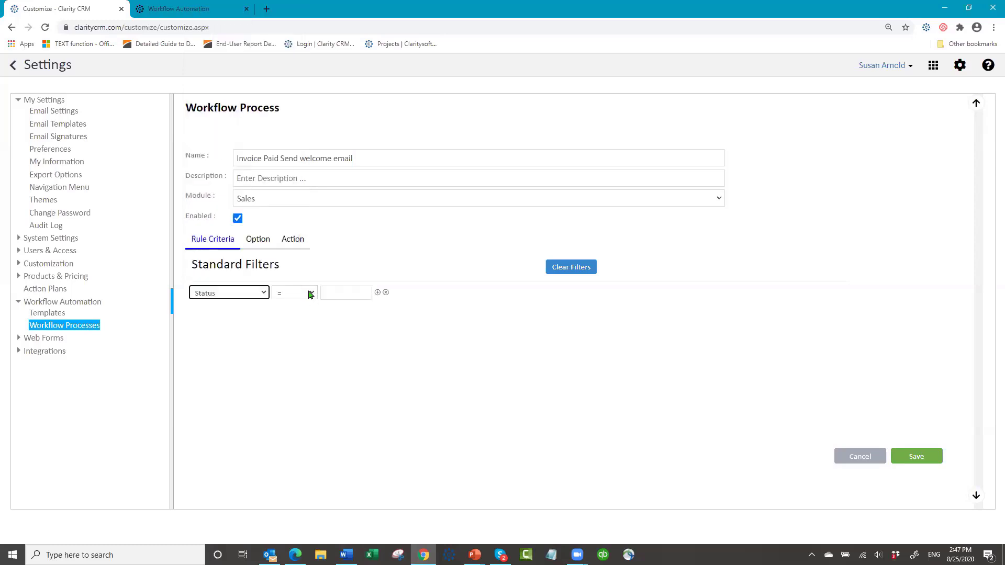
{"action": "left_click", "coordinate": [309, 294]}
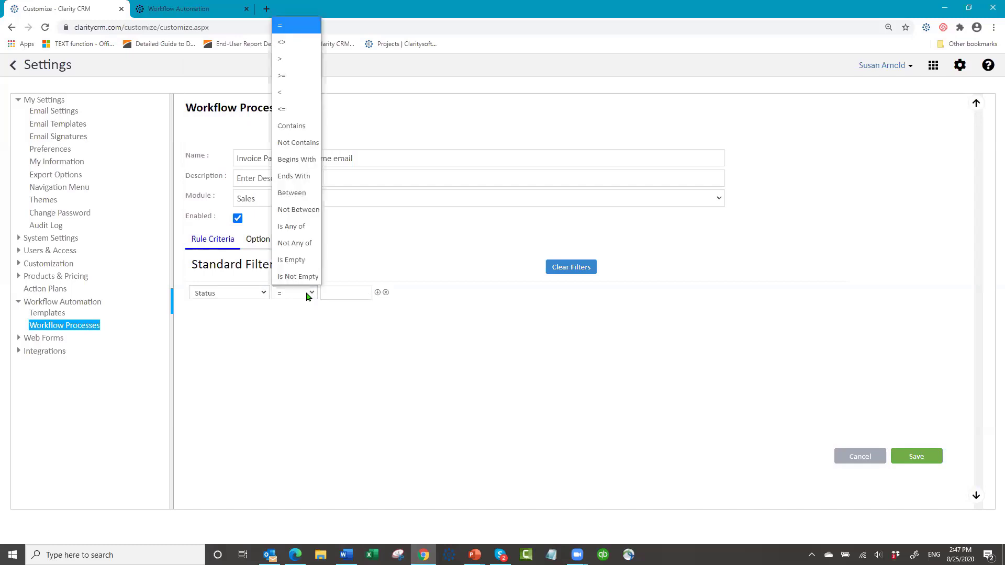
{"action": "left_click", "coordinate": [308, 127]}
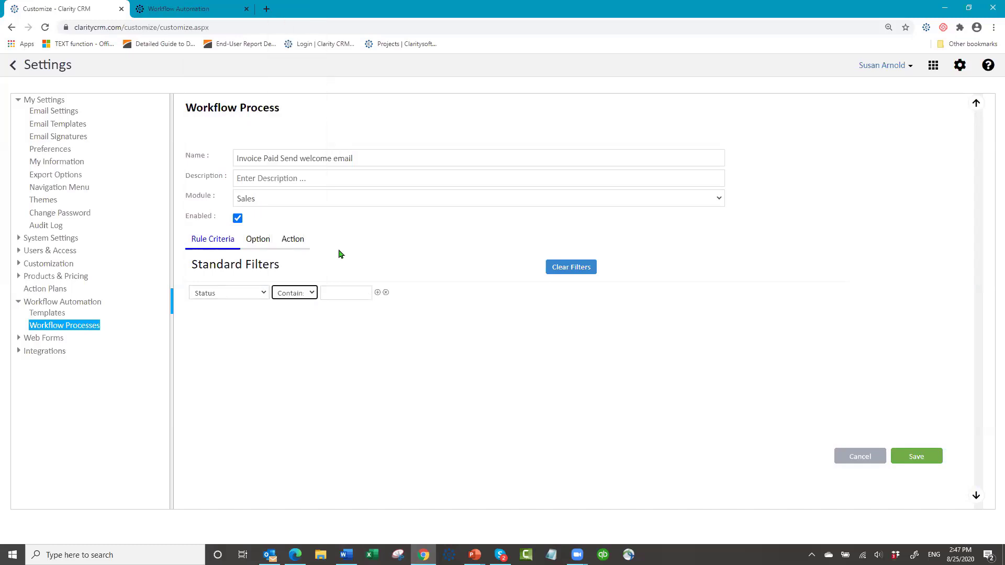
{"action": "left_click", "coordinate": [340, 292]}
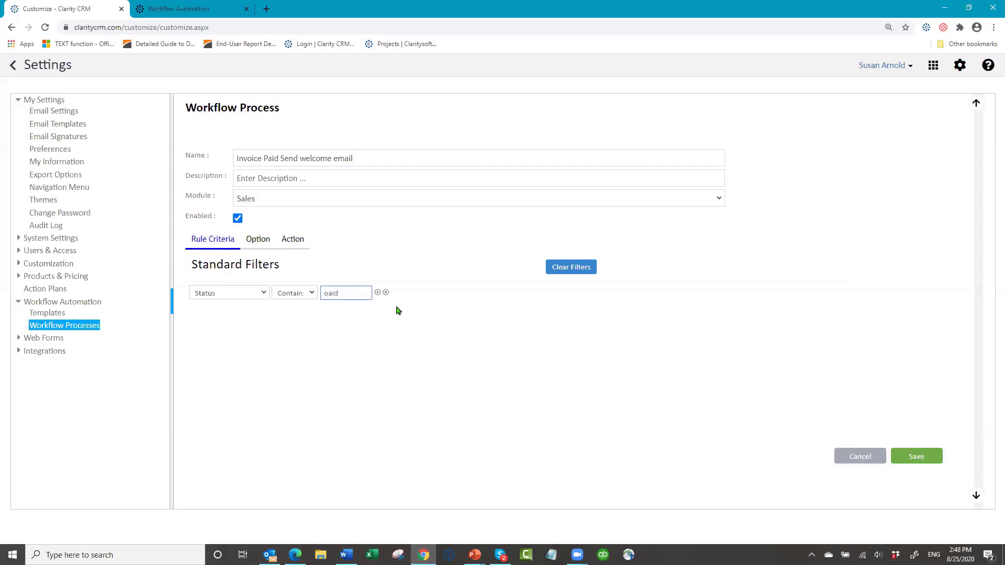
{"action": "key", "text": "ctrl+a"}
{"action": "key", "text": "BackSpace"}
- Run once when a record newly meets criteria, adding an activity 0 days after LastEditDate
{"action": "left_click", "coordinate": [259, 243]}
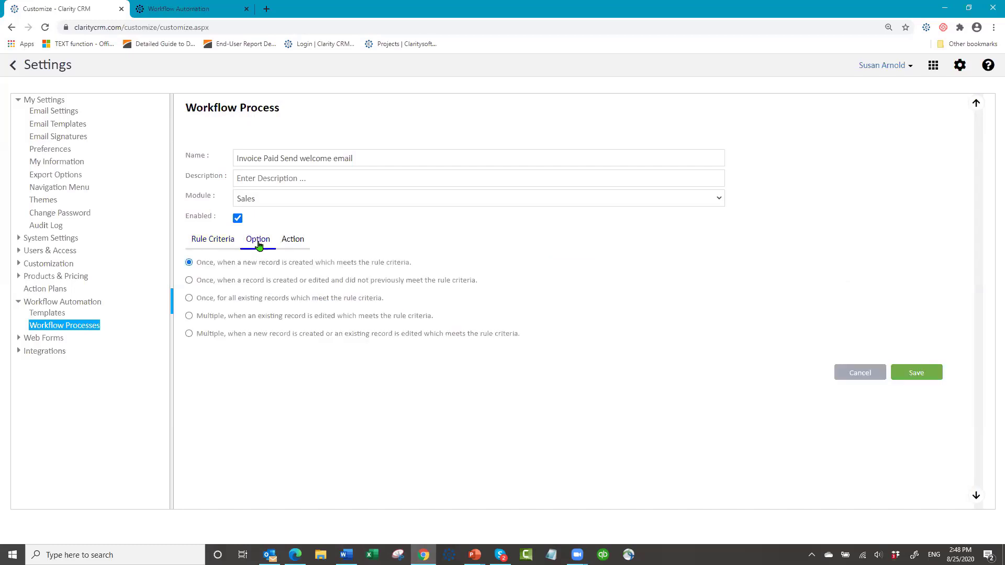
{"action": "left_click", "coordinate": [189, 281]}
{"action": "left_click", "coordinate": [292, 242]}
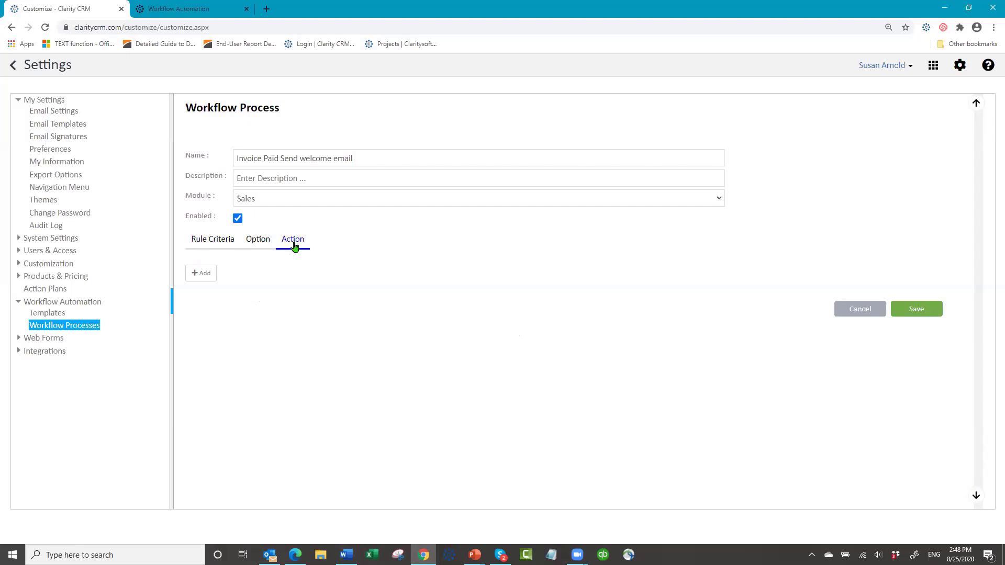
{"action": "left_click", "coordinate": [198, 273]}
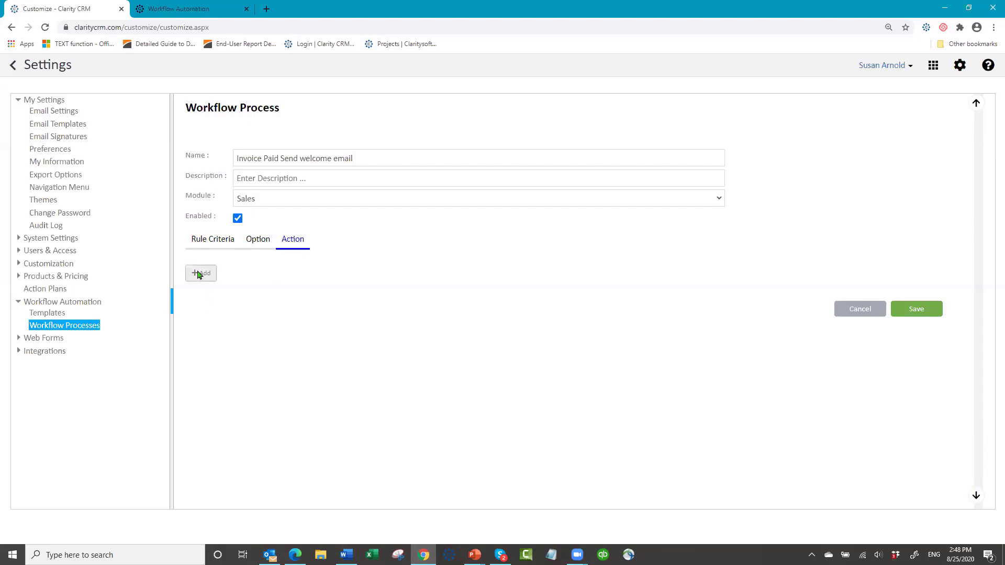
{"action": "left_click", "coordinate": [218, 265]}
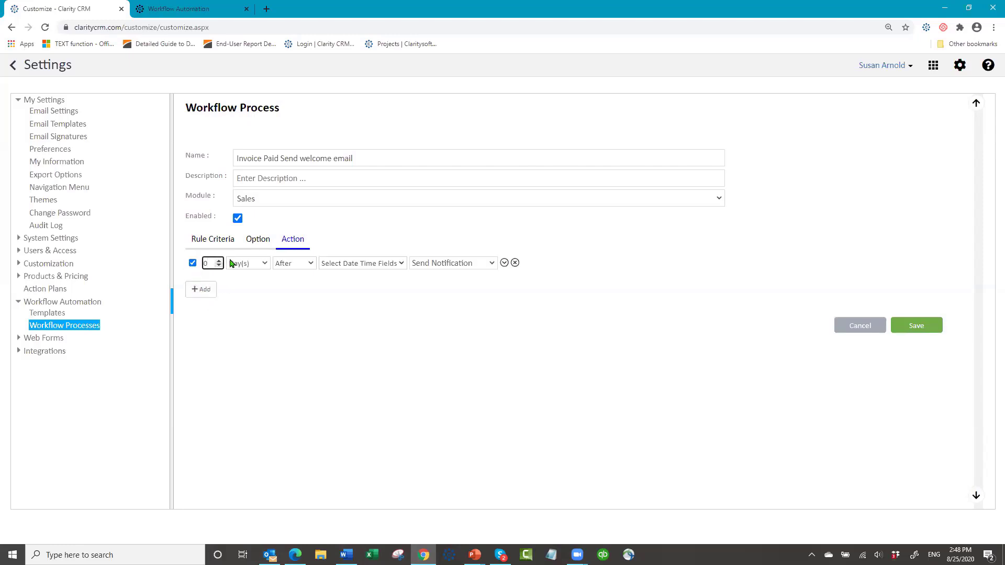
{"action": "left_click", "coordinate": [231, 263]}
{"action": "left_click", "coordinate": [398, 262]}
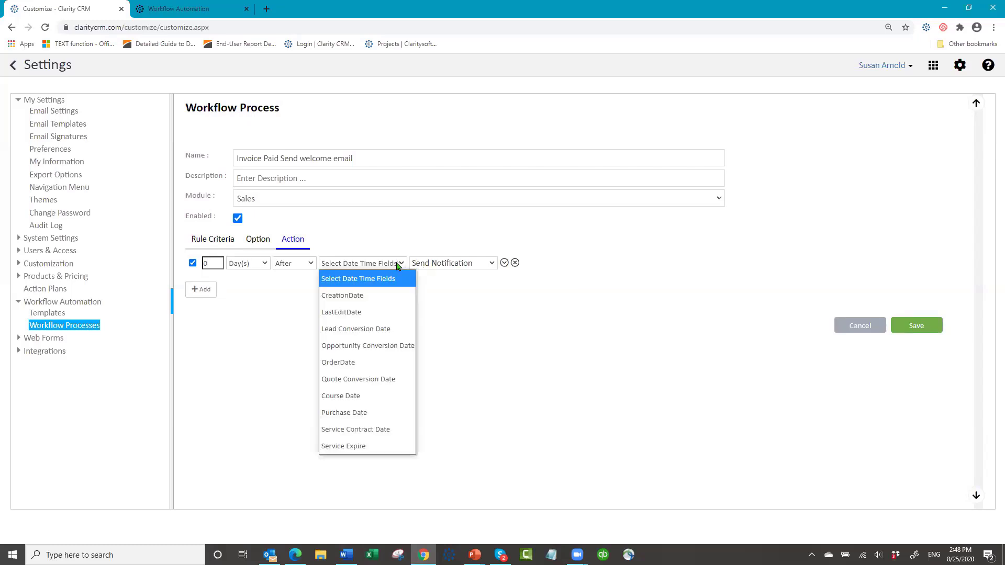
{"action": "left_click", "coordinate": [363, 313]}
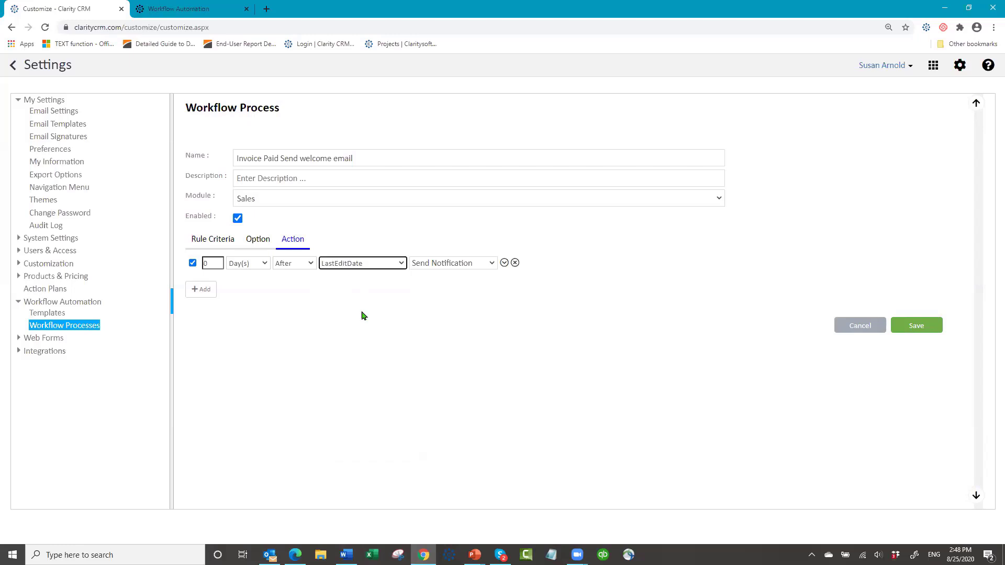
{"action": "left_click", "coordinate": [492, 265]}
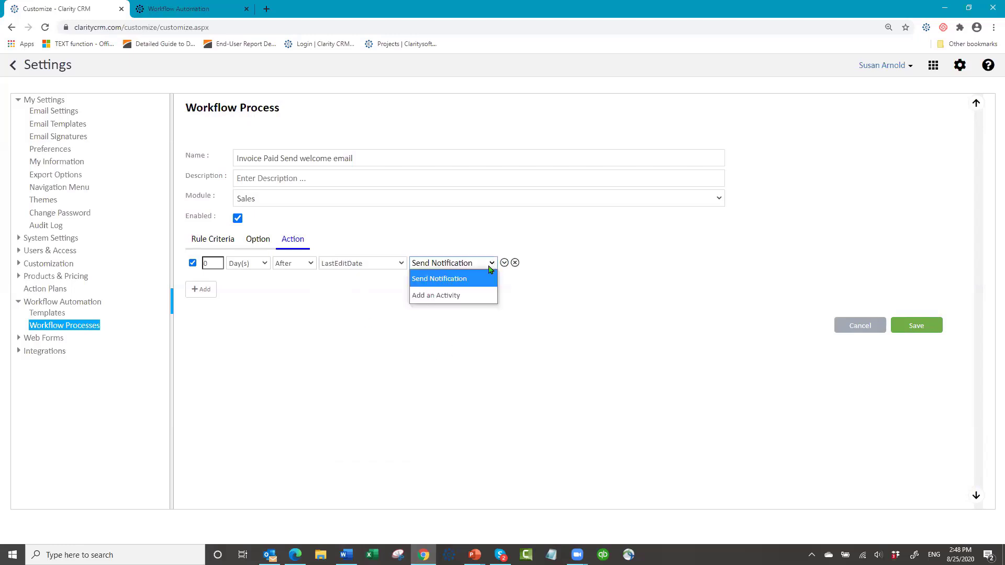
{"action": "key", "text": "Return"}
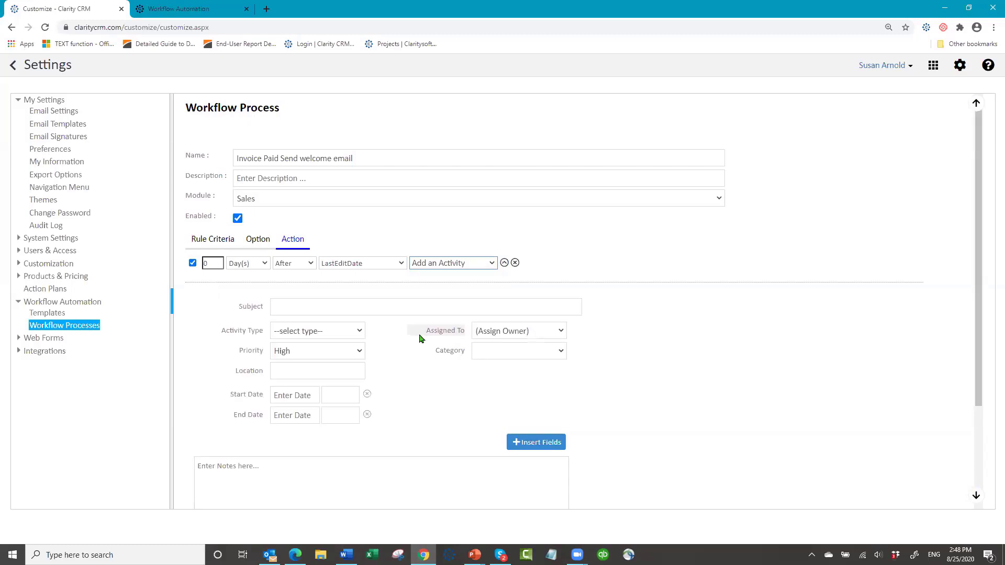
- Give the activity the subject 'Send new customer welcome email' and type Task
{"action": "left_click", "coordinate": [316, 302]}
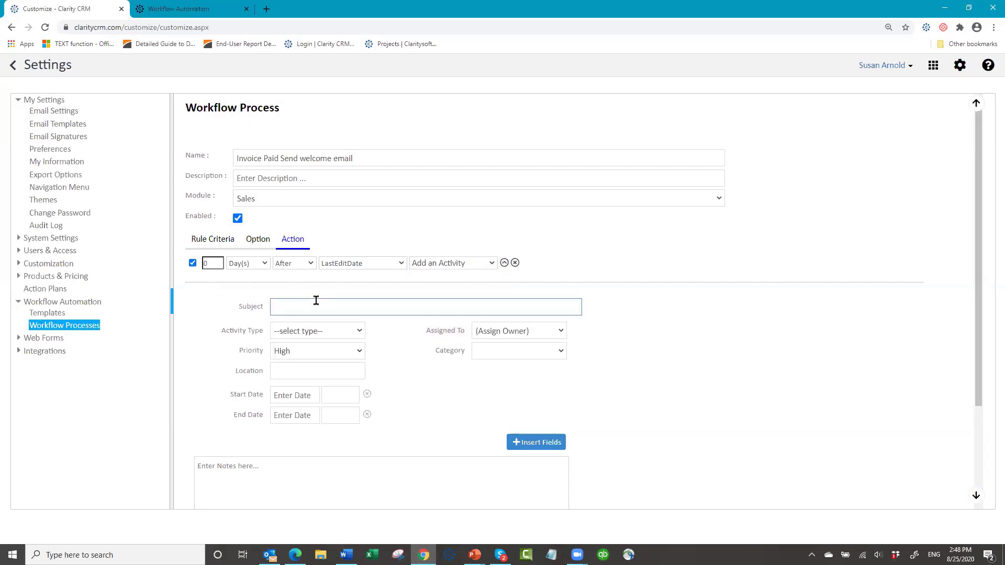
{"action": "type", "text": "Send new customer welcome email"}
{"action": "left_click", "coordinate": [357, 332]}
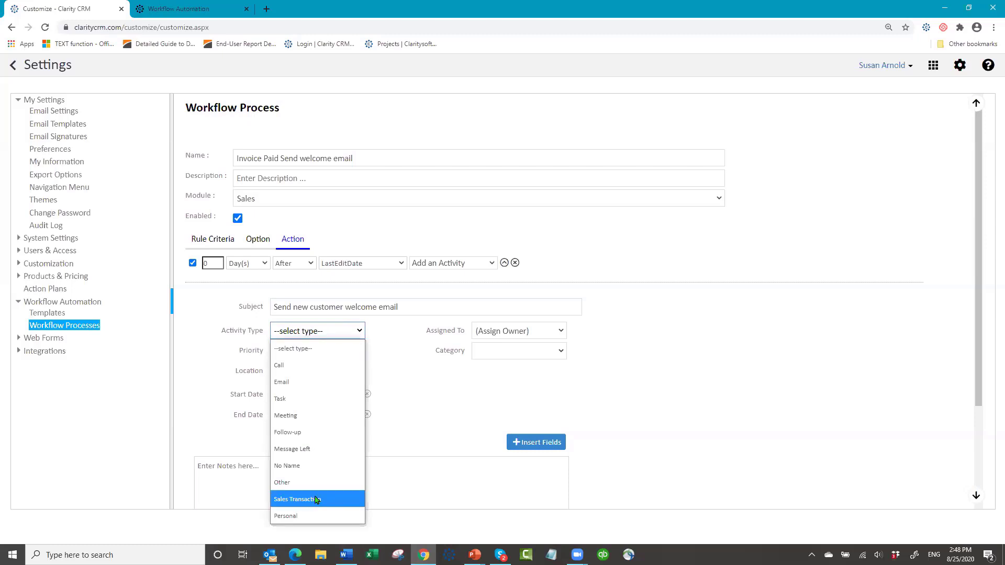
{"action": "left_click", "coordinate": [316, 400]}
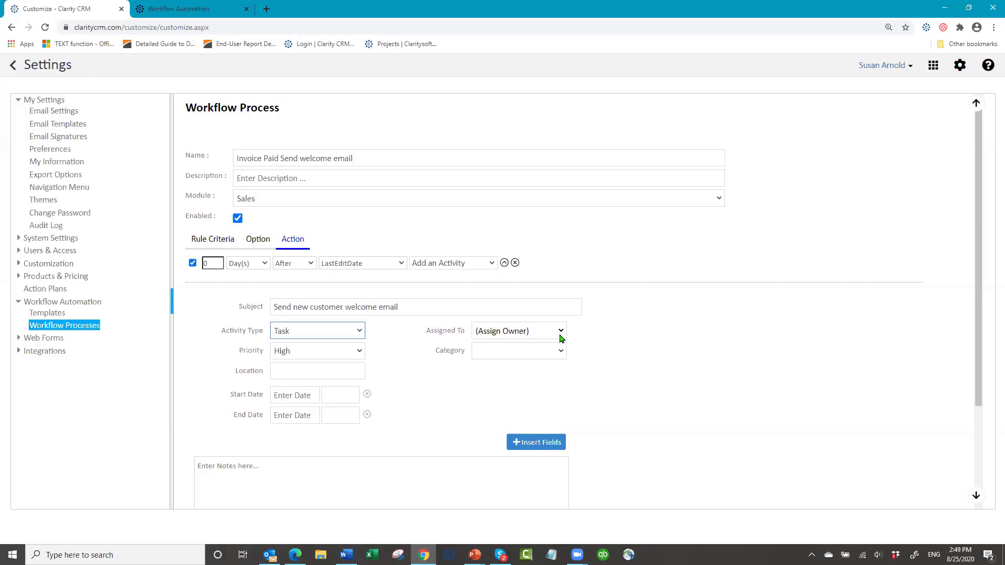
- Write the welcome-email task notes with the Account merge field and a 'Contact:' label
{"action": "left_click", "coordinate": [259, 466]}
{"action": "scroll", "coordinate": [717, 408], "scroll_direction": "down", "scroll_amount": 3}
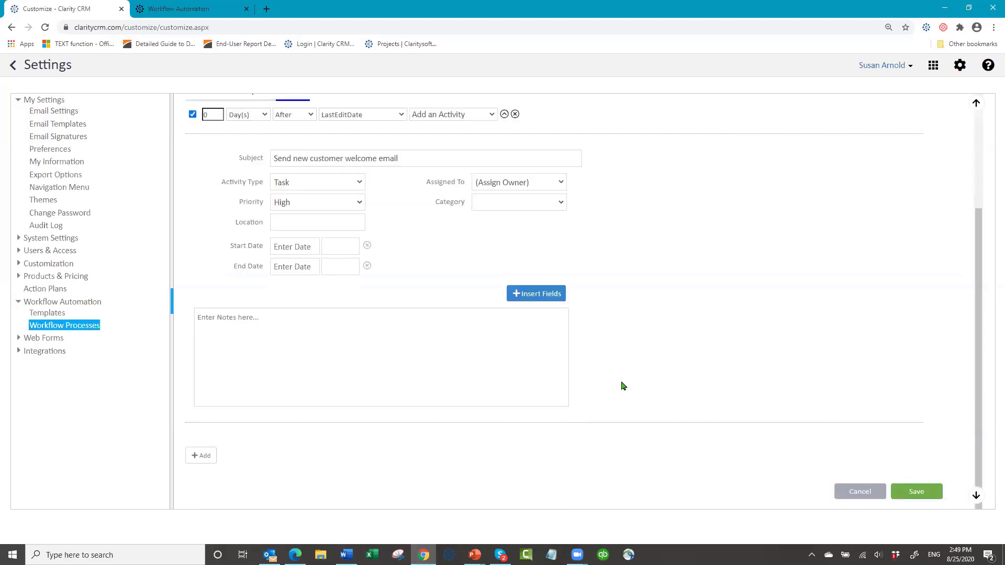
{"action": "type", "text": "Send"}
{"action": "type", "text": " welcome wma"}
{"action": "type", "text": "mai"}
{"action": "type", "text": "Account:"}
{"action": "left_click", "coordinate": [533, 294]}
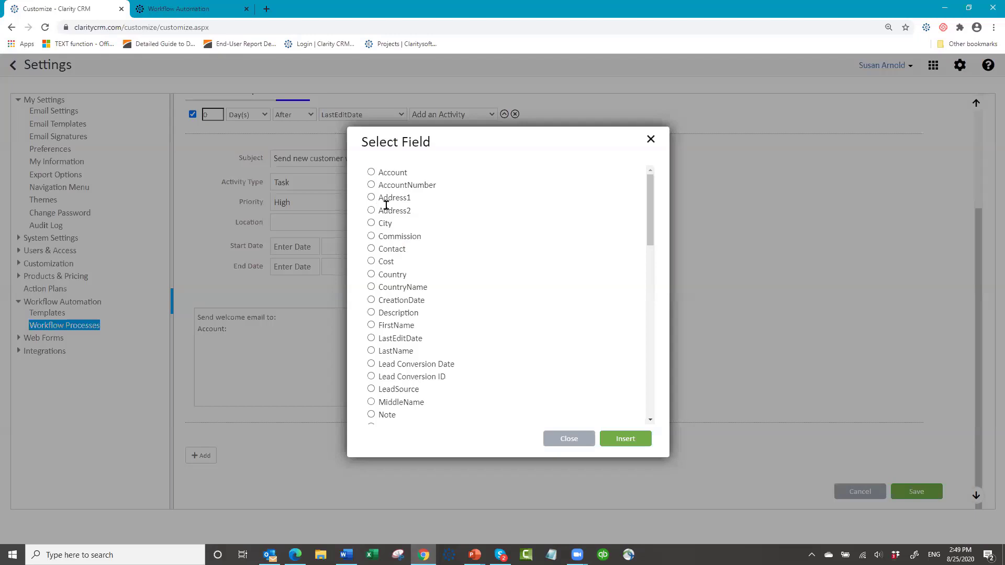
{"action": "left_click", "coordinate": [372, 172]}
{"action": "left_click", "coordinate": [614, 440]}
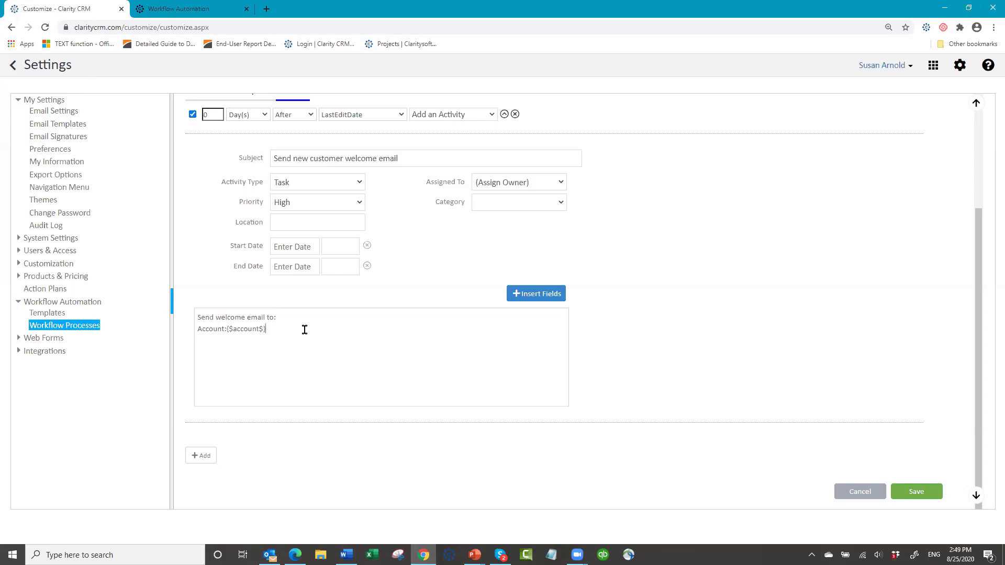
{"action": "type", "text": "ntact:"}
- Insert the Contact and OrderNumber merge fields into the notes and save the process
{"action": "left_click", "coordinate": [522, 298]}
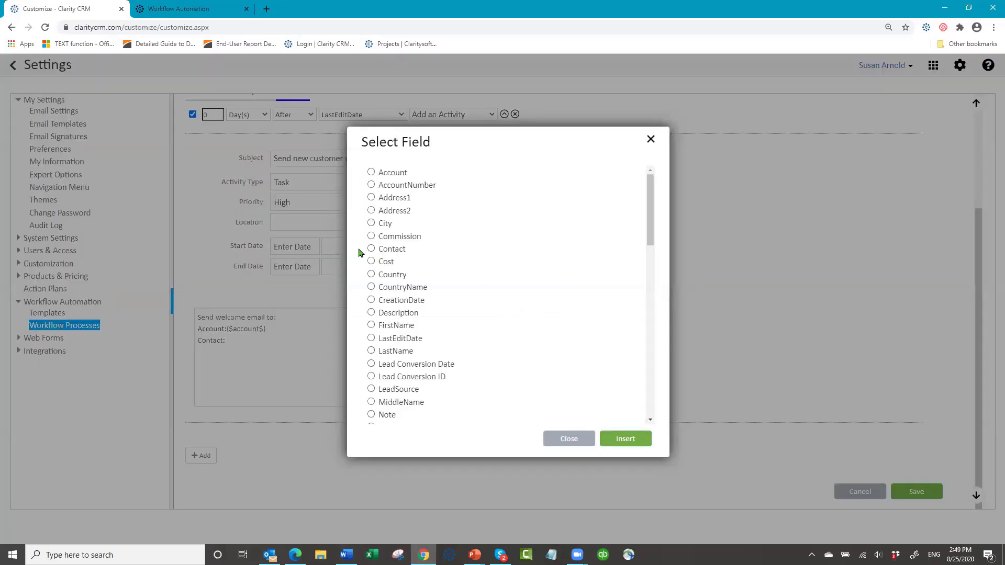
{"action": "left_click", "coordinate": [372, 250]}
{"action": "left_click", "coordinate": [616, 440]}
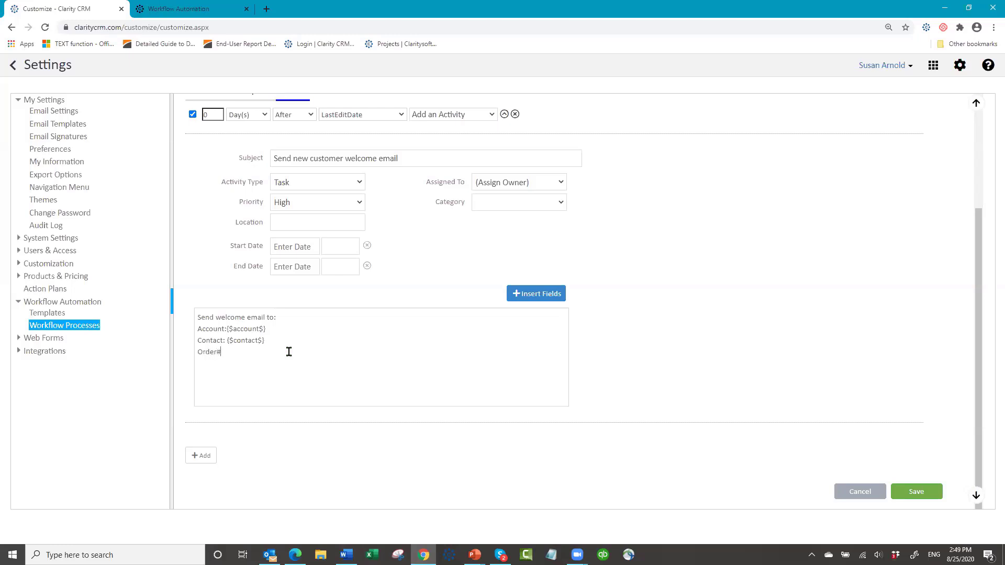
{"action": "left_click", "coordinate": [538, 299]}
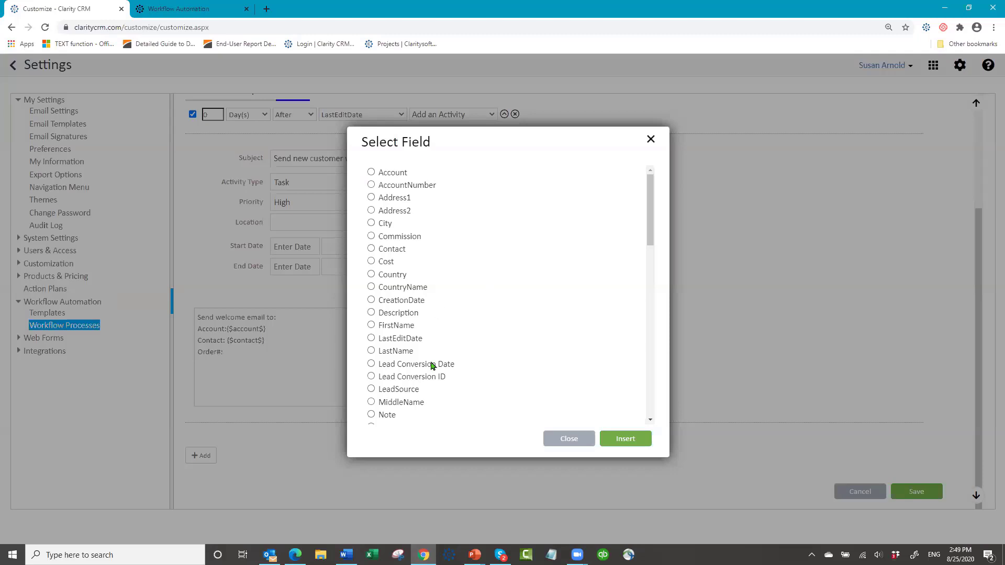
{"action": "scroll", "coordinate": [428, 361], "scroll_direction": "down", "scroll_amount": 4}
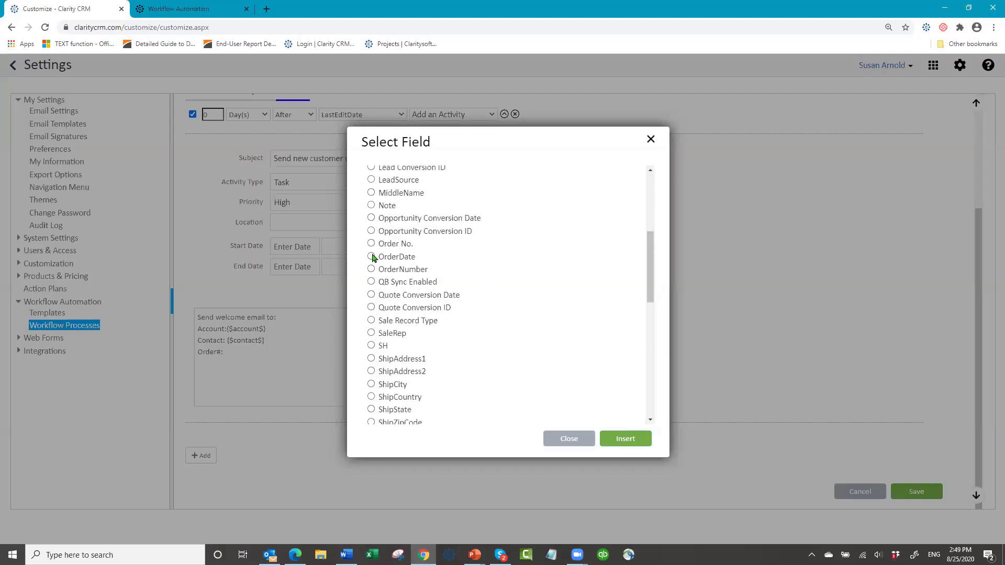
{"action": "left_click", "coordinate": [371, 269]}
{"action": "left_click", "coordinate": [625, 439]}
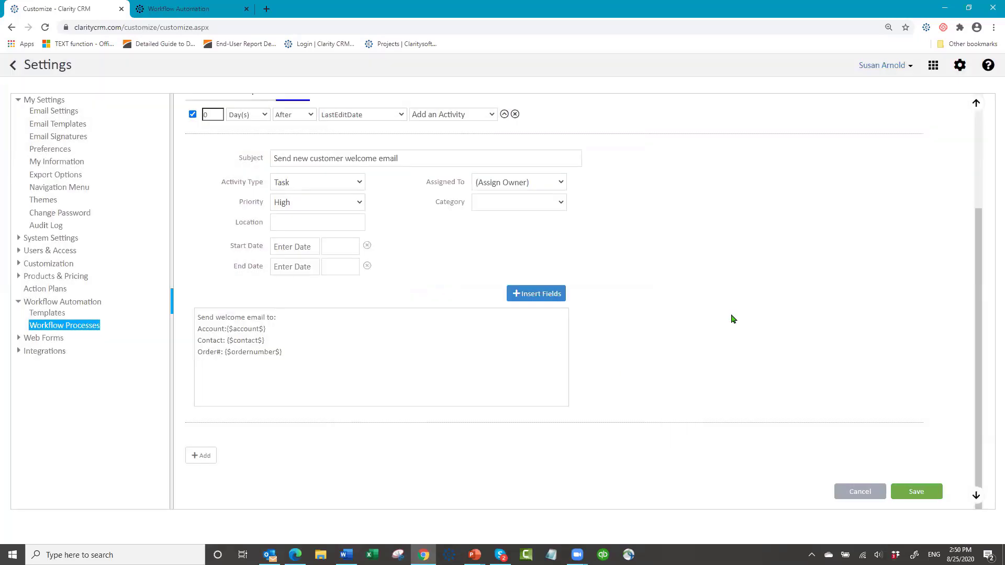
{"action": "left_click", "coordinate": [914, 498]}
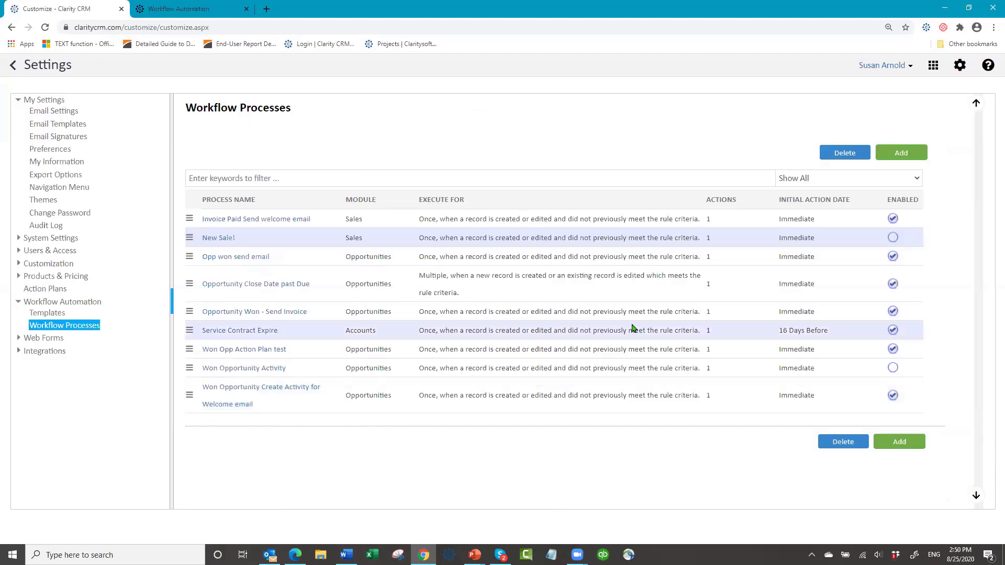
- Log out of Clarity CRM and sign back in with the account password
{"action": "left_click", "coordinate": [896, 66]}
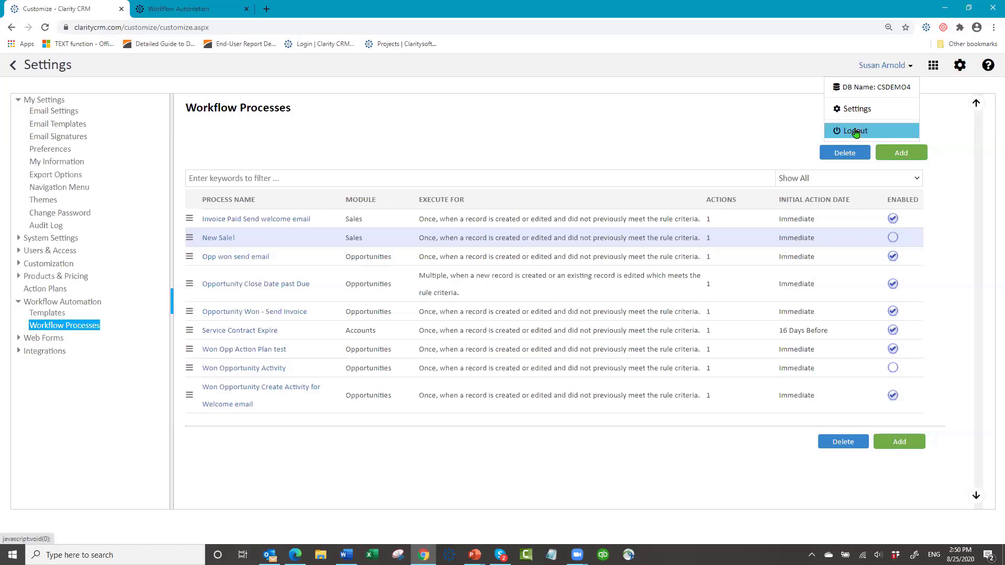
{"action": "left_click", "coordinate": [856, 132]}
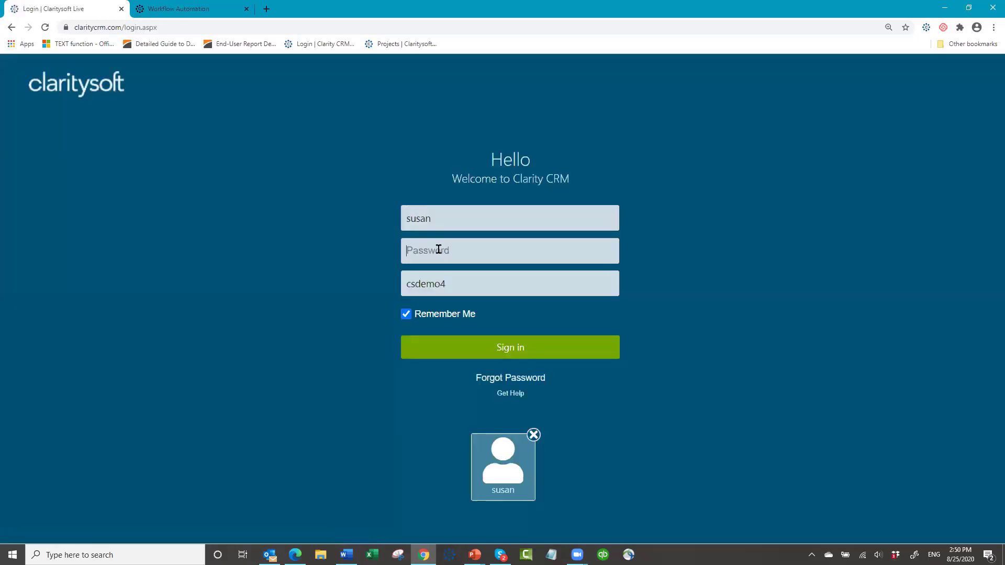
{"action": "type", "text": "*******"}
{"action": "key", "text": "Tab"}
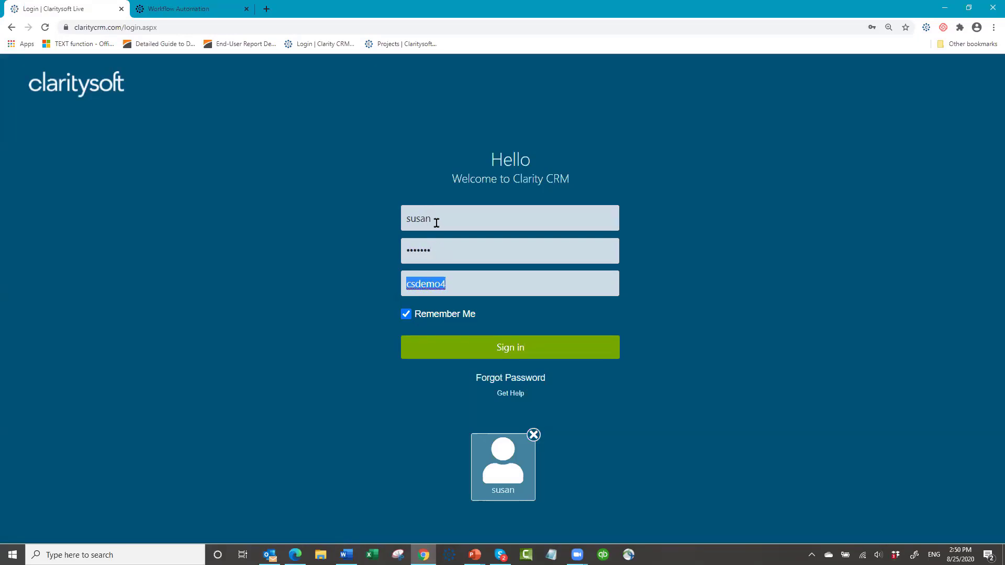
{"action": "left_click", "coordinate": [551, 347]}
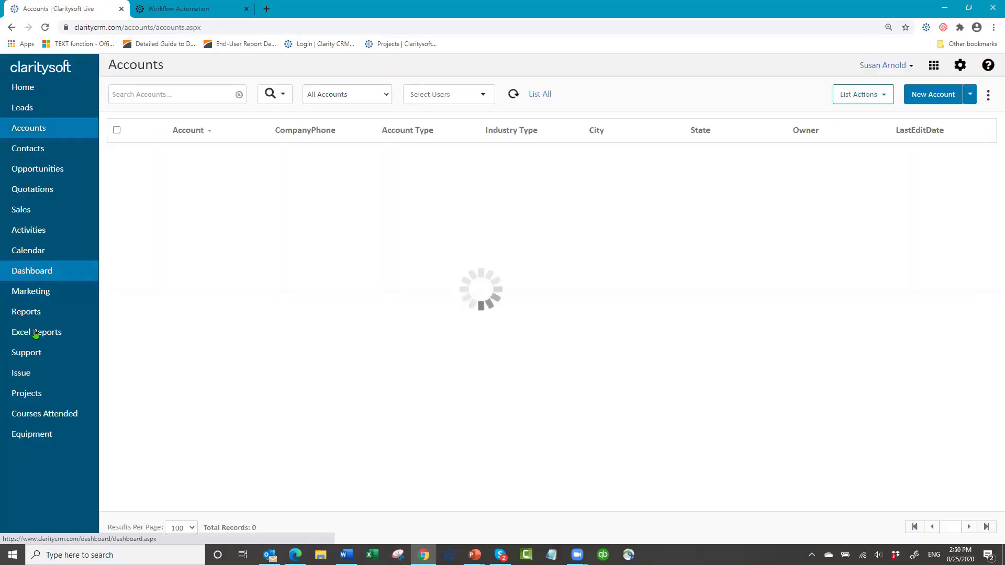
- In the Sales - Susan view, set the WS001 Introd to BP sale's status to Paid and save
{"action": "left_click", "coordinate": [23, 210]}
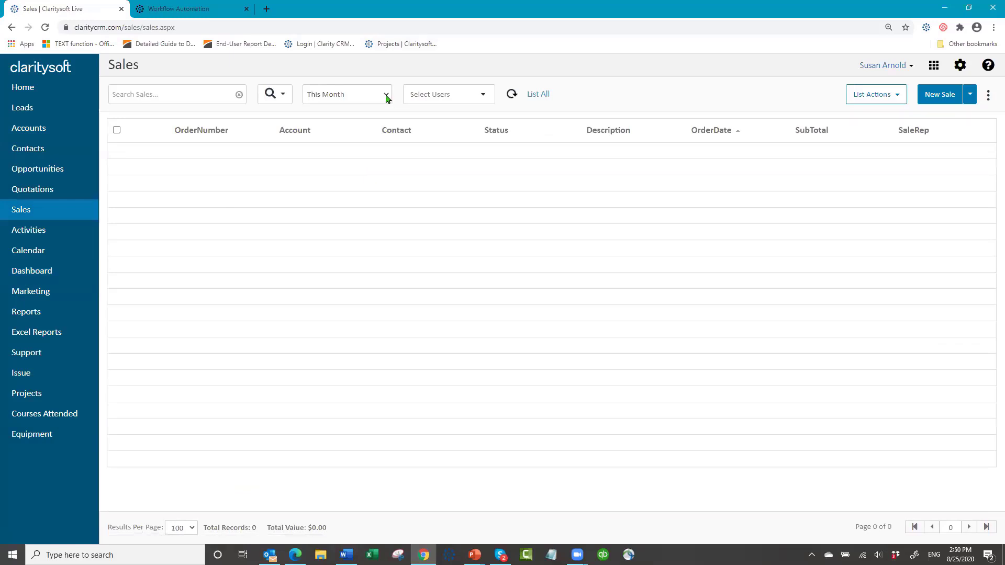
{"action": "left_click", "coordinate": [386, 96]}
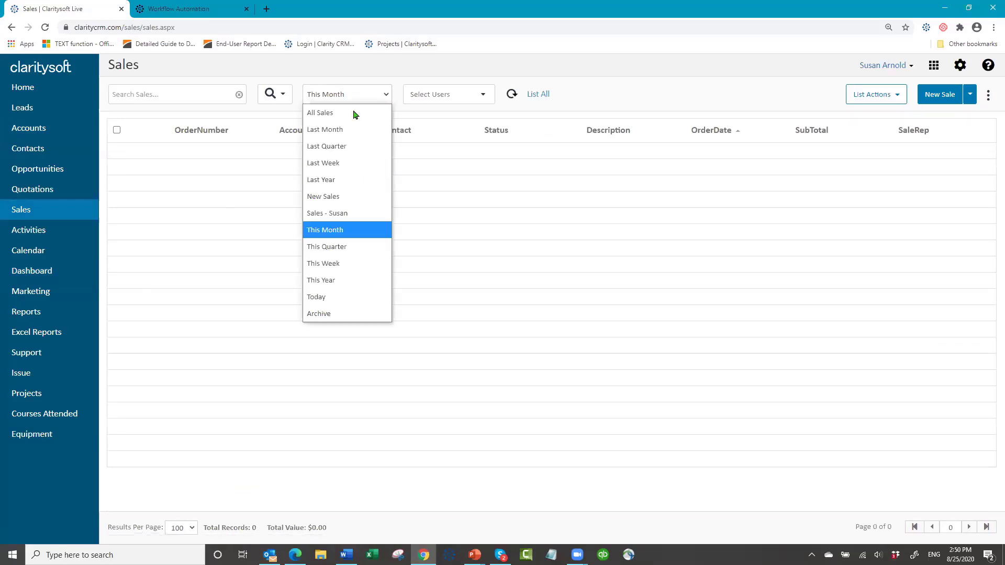
{"action": "left_click", "coordinate": [351, 212]}
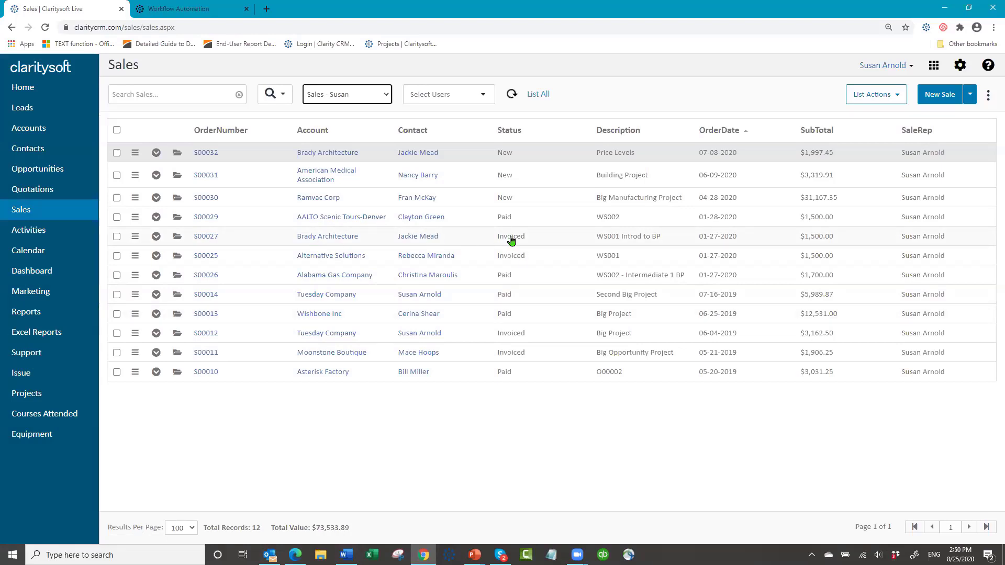
{"action": "left_click", "coordinate": [177, 240]}
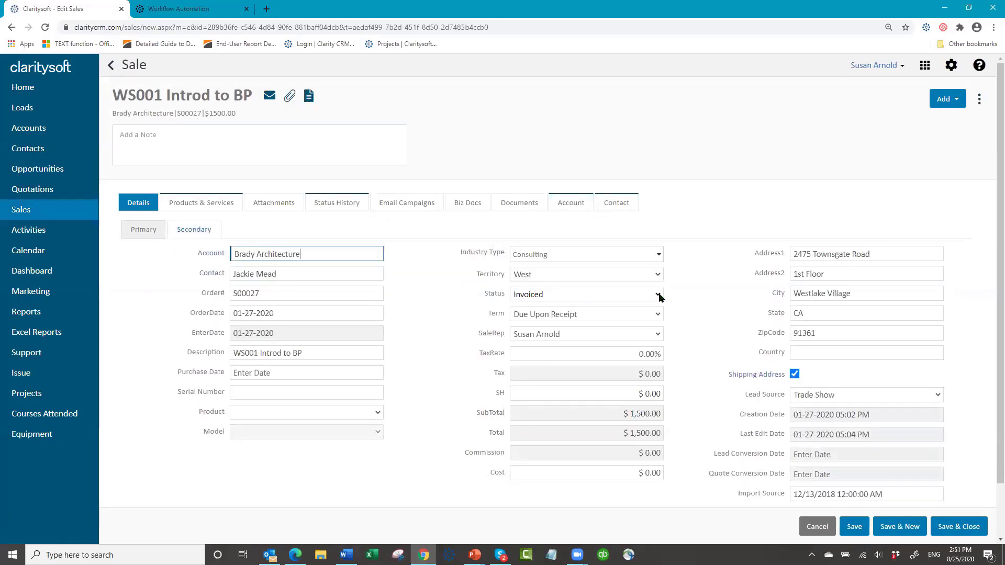
{"action": "left_click", "coordinate": [659, 296]}
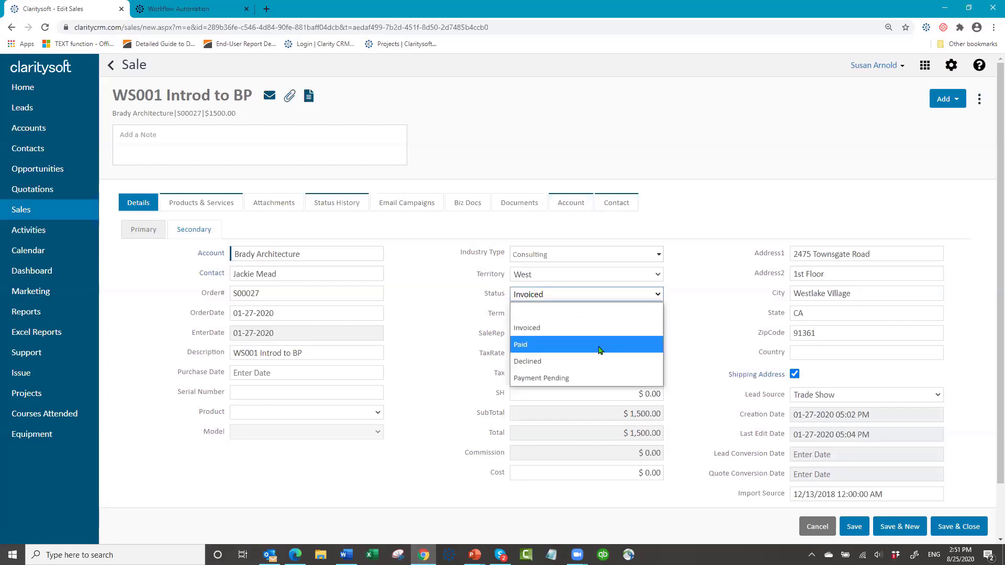
{"action": "left_click", "coordinate": [601, 350]}
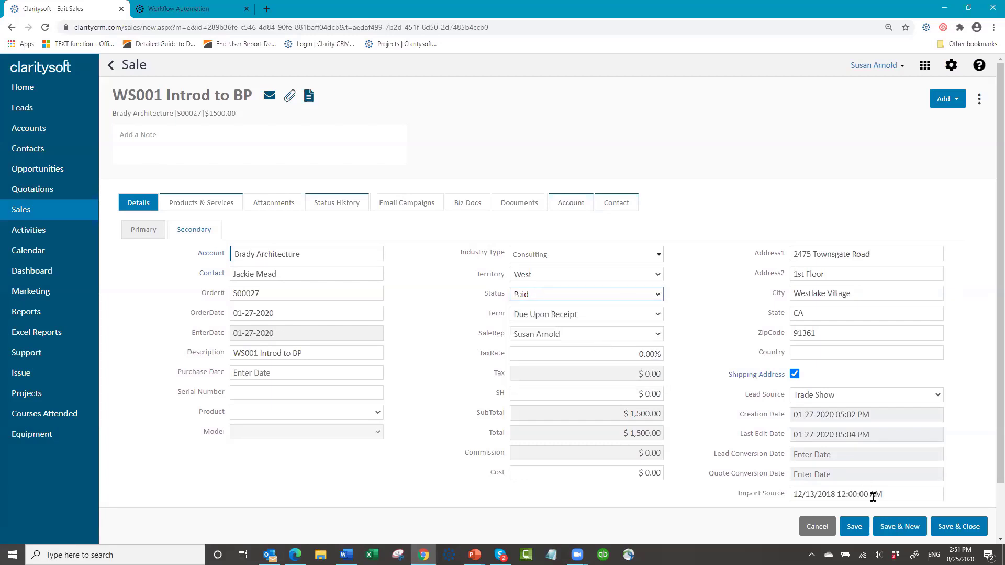
{"action": "left_click", "coordinate": [956, 528]}
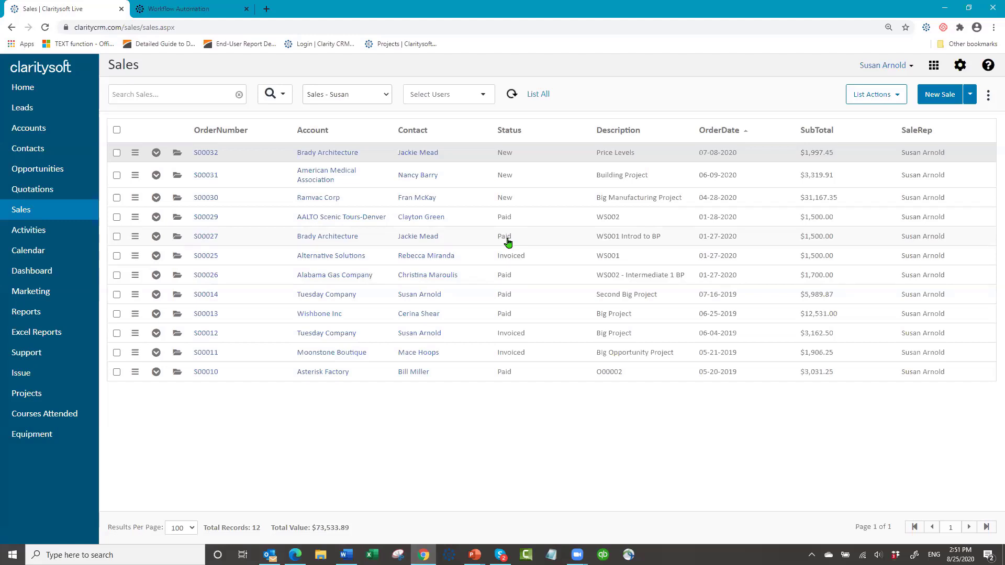
- Refresh Activities sorted by newest StartDate to find the Brady Architecture welcome-email task, then open settings
{"action": "left_click", "coordinate": [30, 232]}
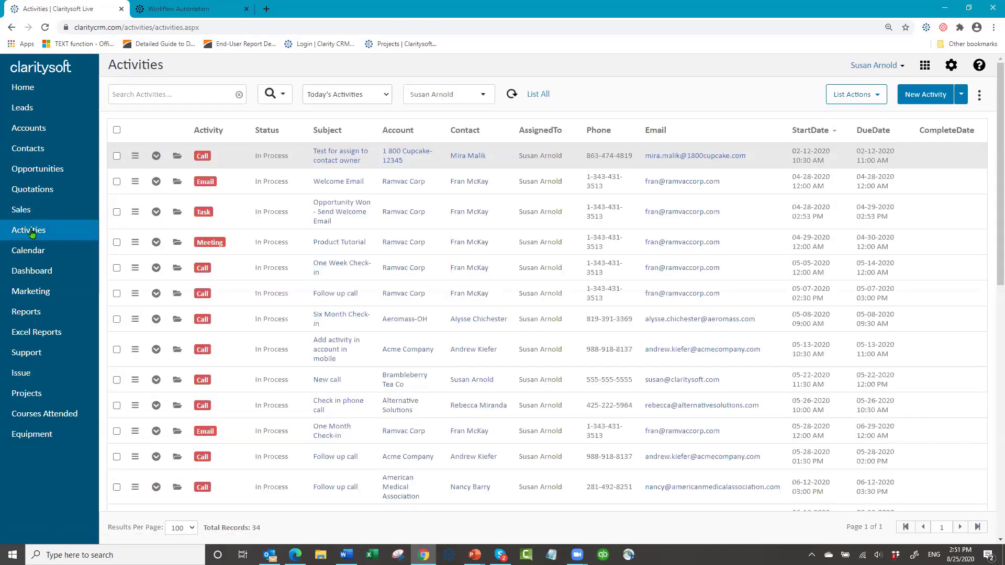
{"action": "left_click", "coordinate": [512, 96]}
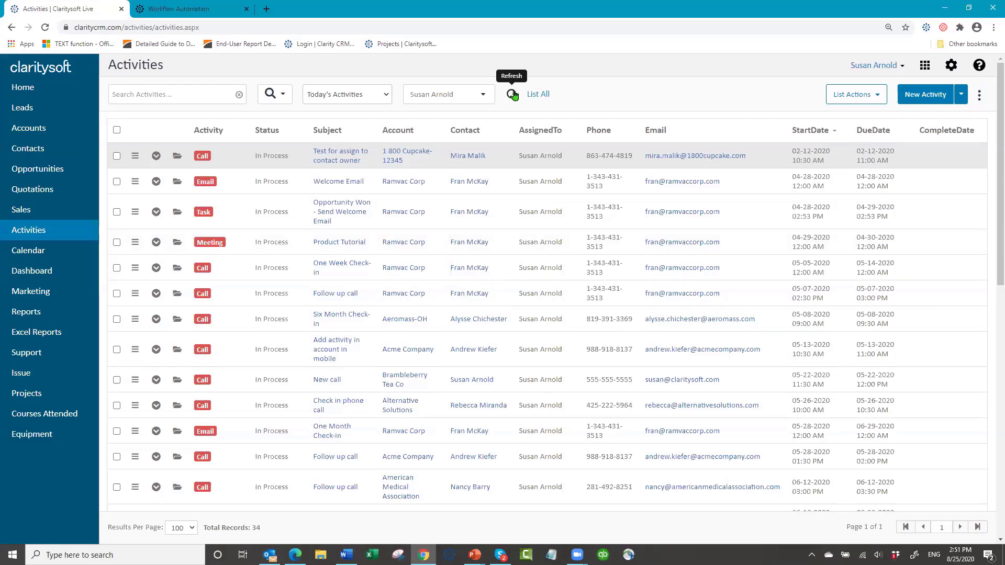
{"action": "left_click", "coordinate": [829, 133]}
{"action": "left_click", "coordinate": [828, 135]}
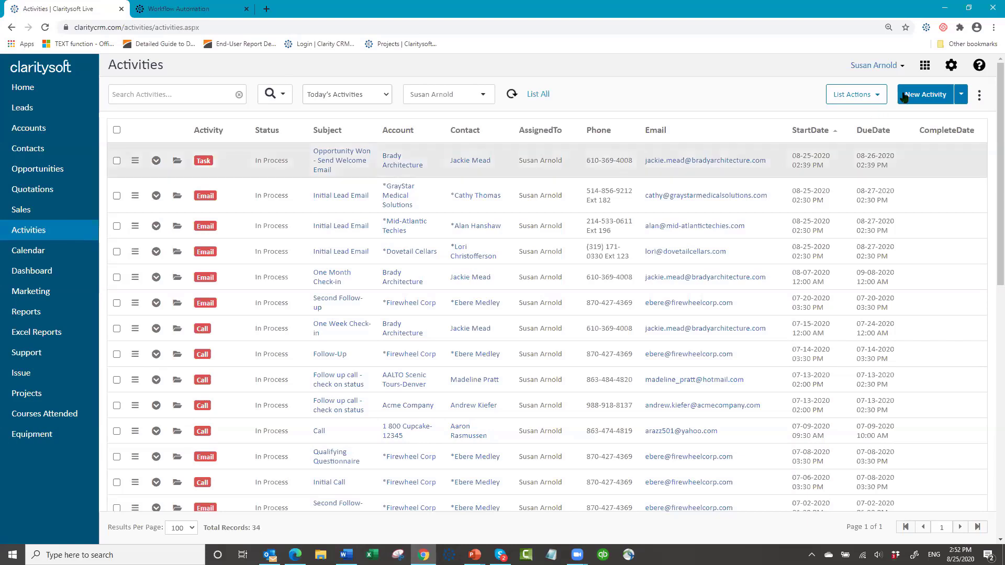
{"action": "left_click", "coordinate": [952, 65]}
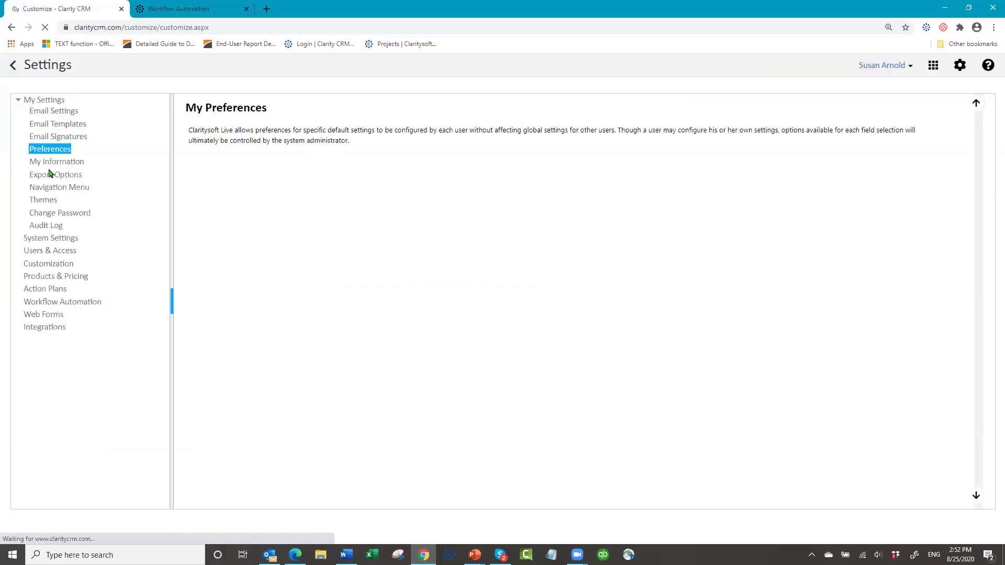
- Browse the workflow Templates and Processes, then open the 'Event Plan' action plan
{"action": "left_click", "coordinate": [75, 304]}
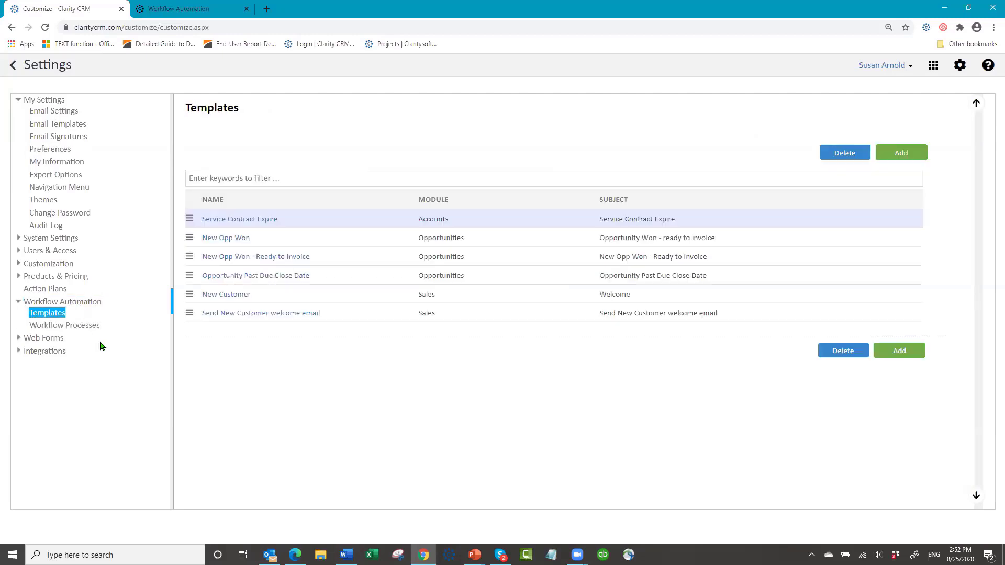
{"action": "left_click", "coordinate": [78, 327]}
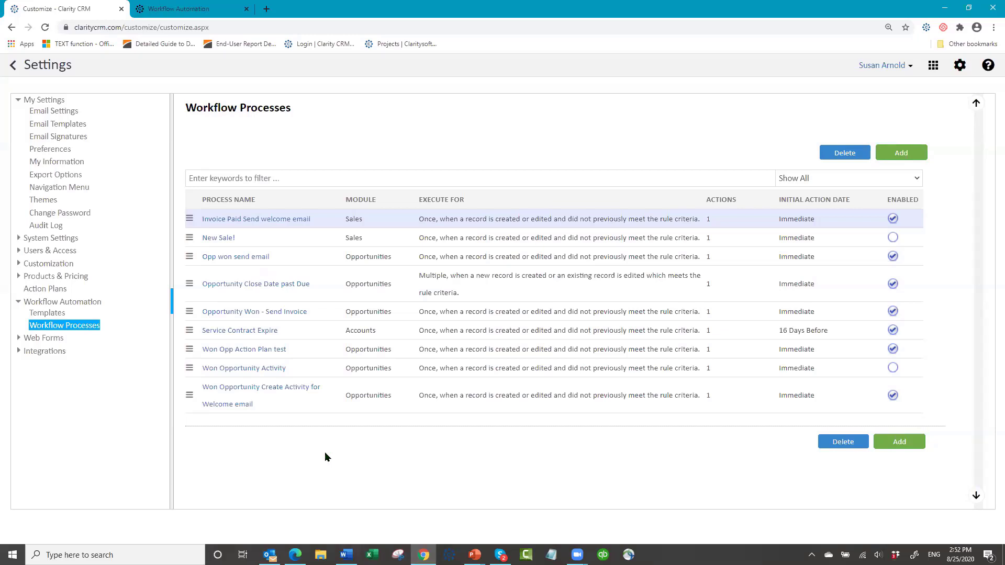
{"action": "left_click", "coordinate": [50, 291]}
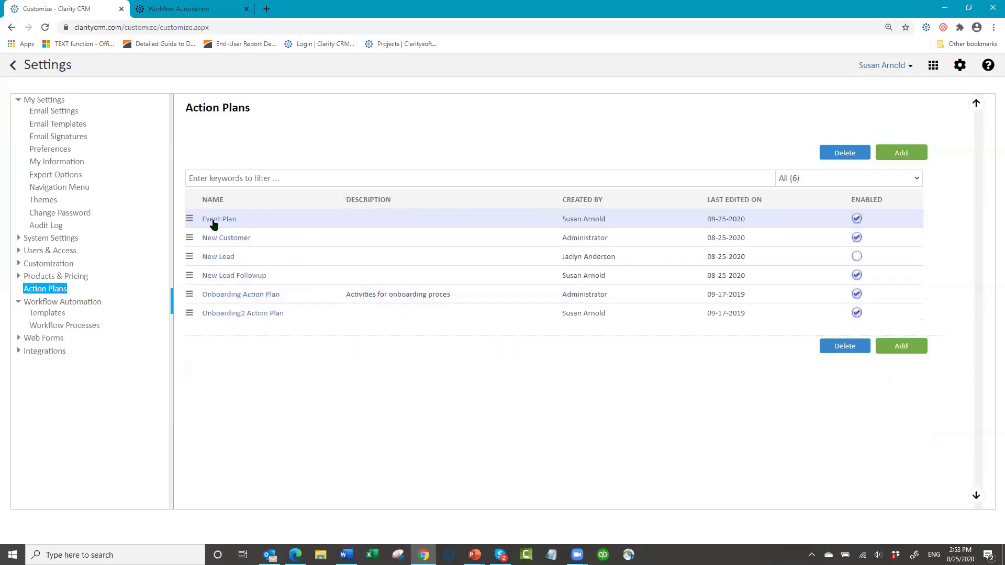
{"action": "left_click", "coordinate": [213, 224]}
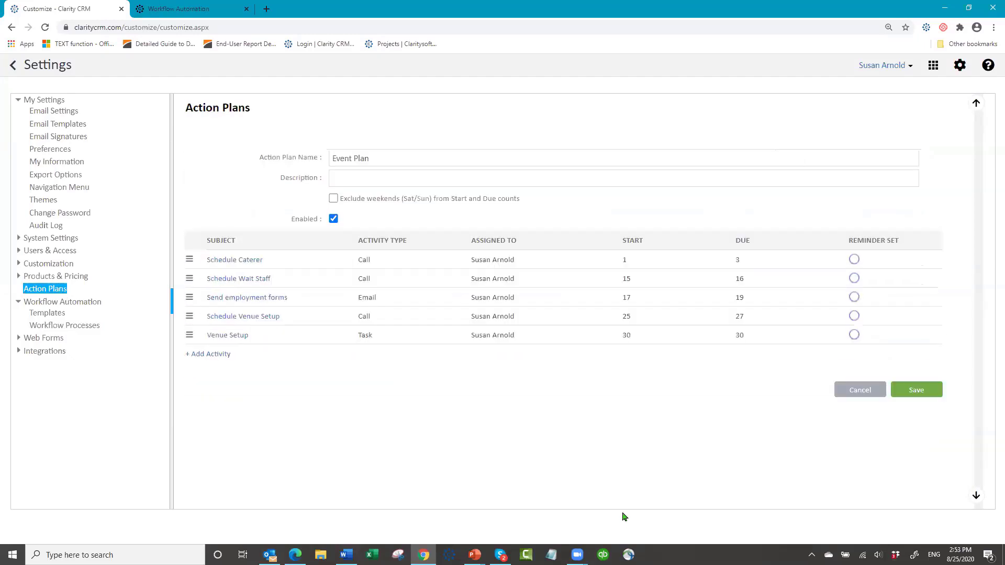